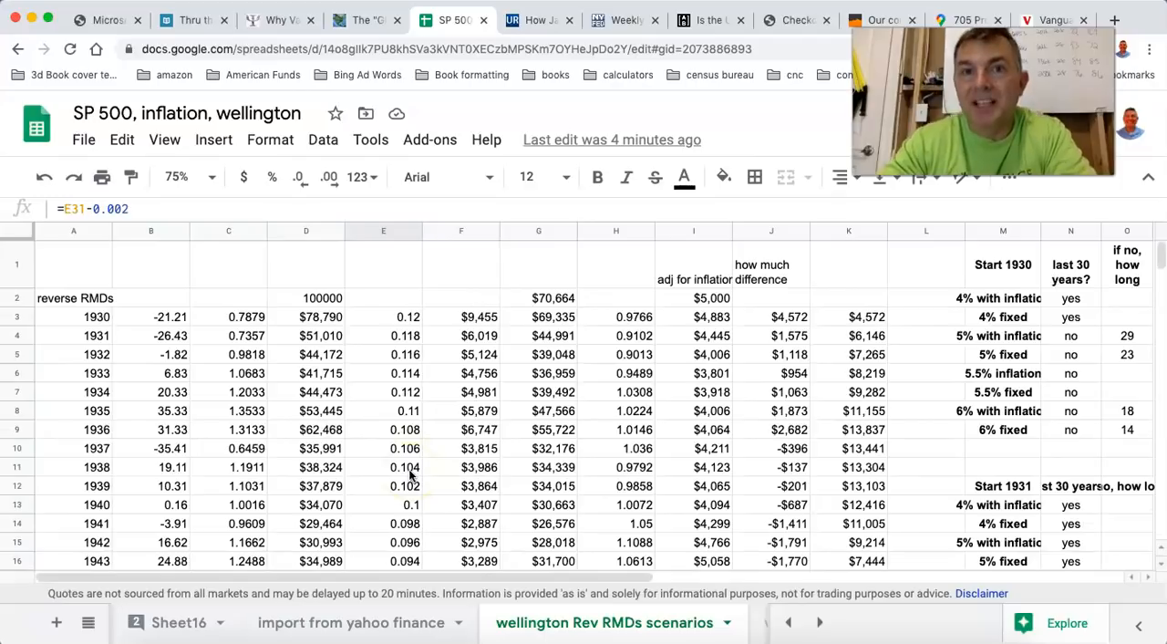
# Examine the starting amounts and the 1930 row's return, balance, withdrawal rate, withdrawal and remaining balance formulas.
pyautogui.click(409, 319)
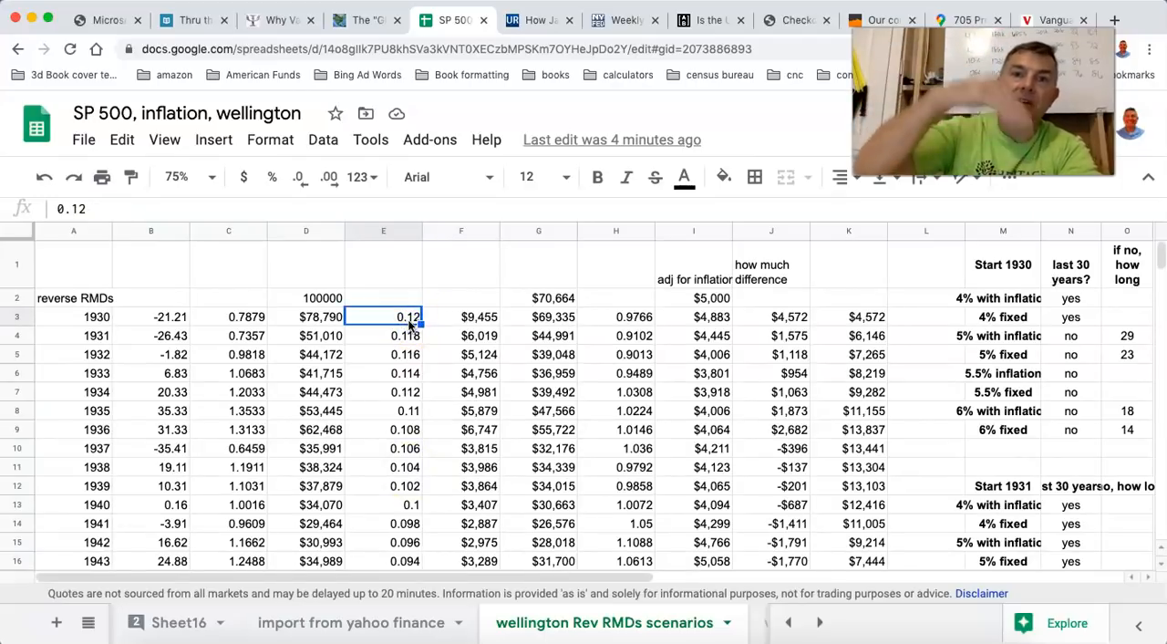
pyautogui.click(712, 302)
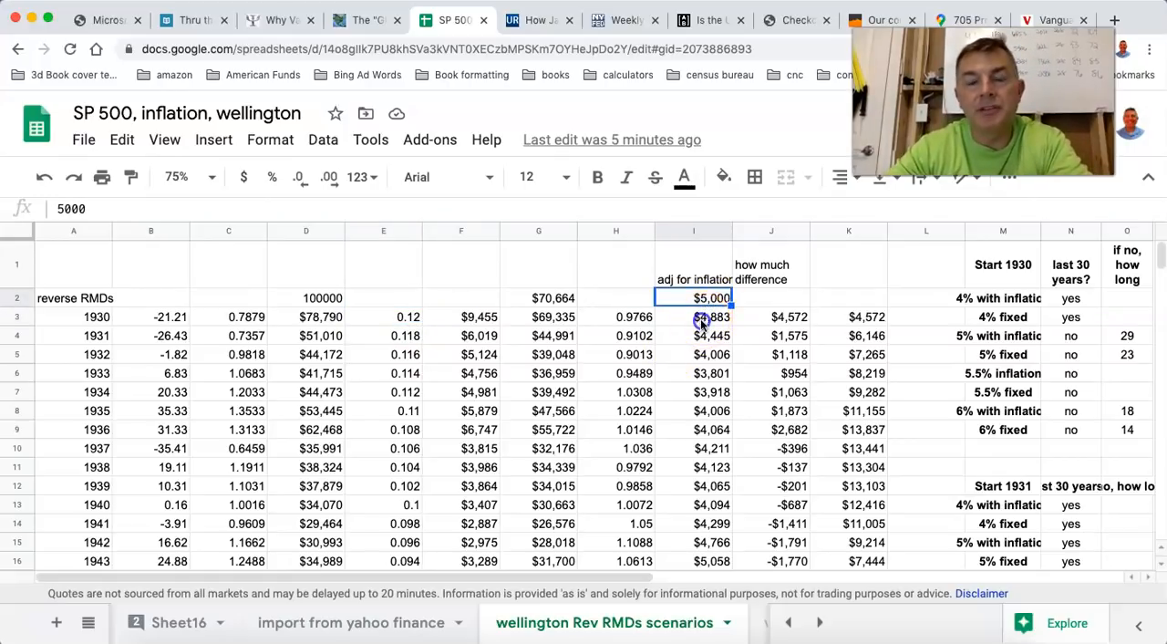
pyautogui.click(704, 320)
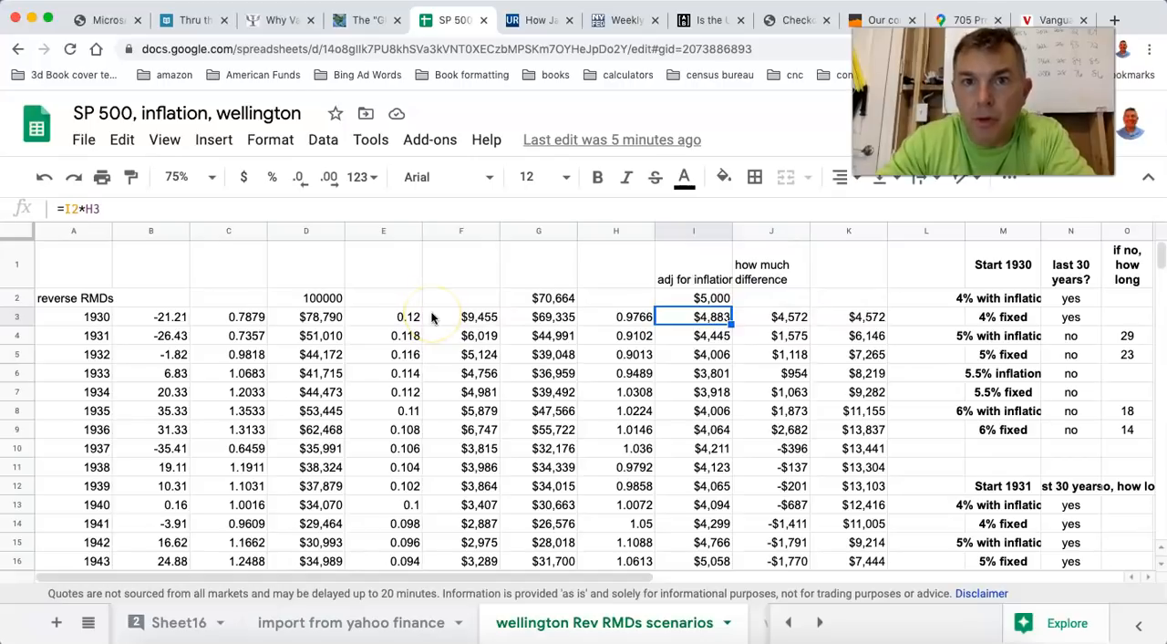
pyautogui.click(307, 299)
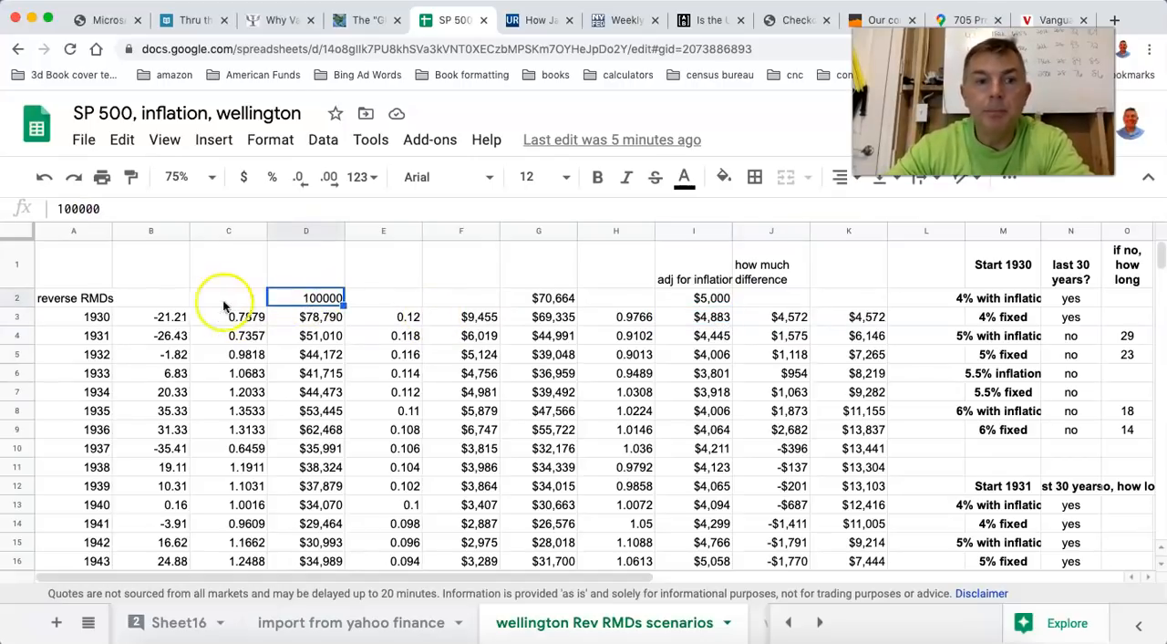
pyautogui.click(160, 324)
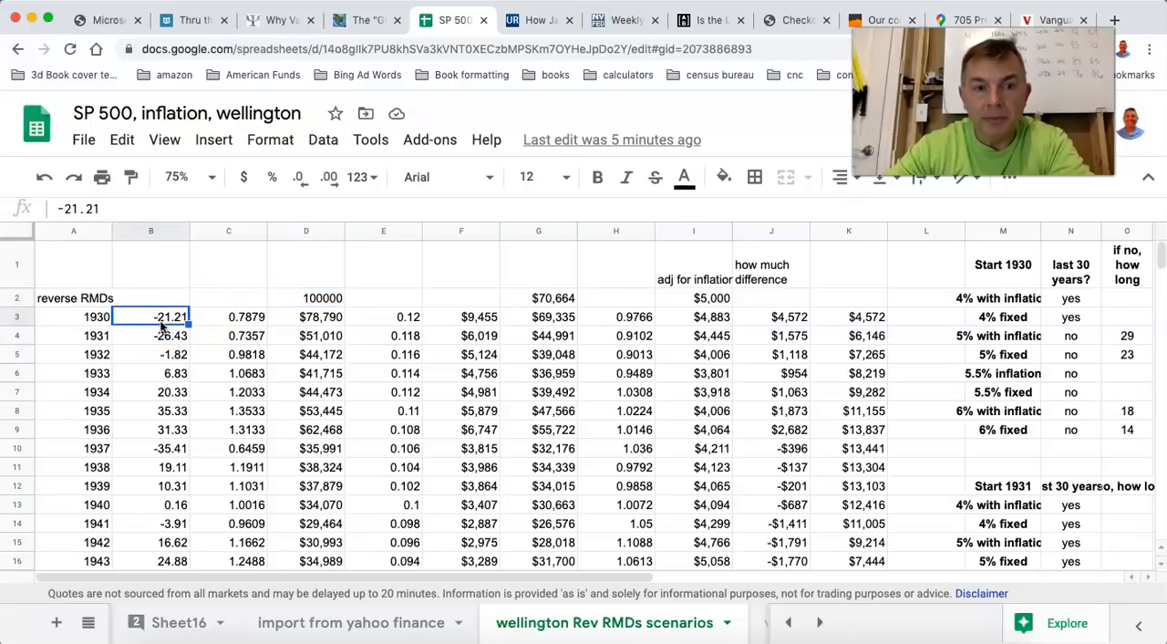
pyautogui.click(308, 319)
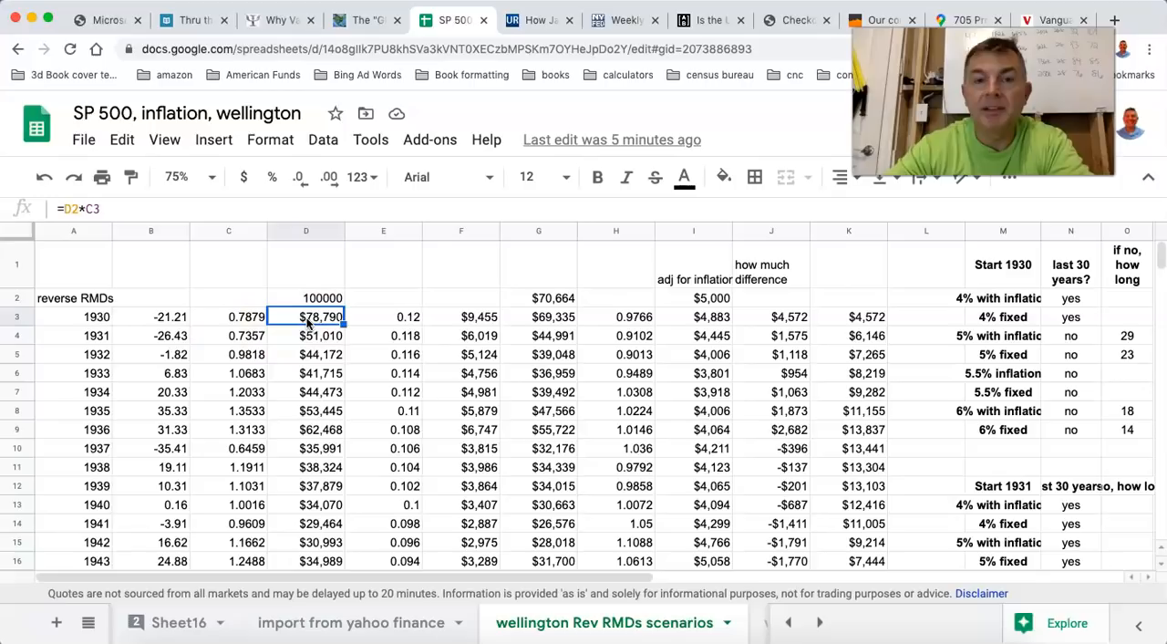
pyautogui.click(402, 318)
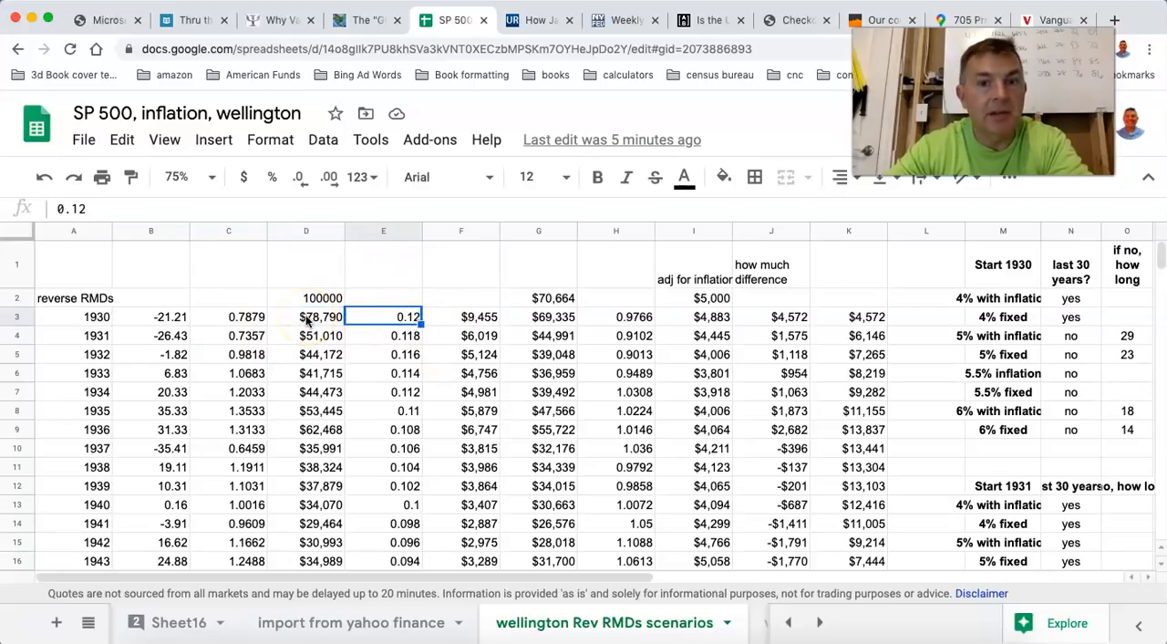
pyautogui.click(478, 318)
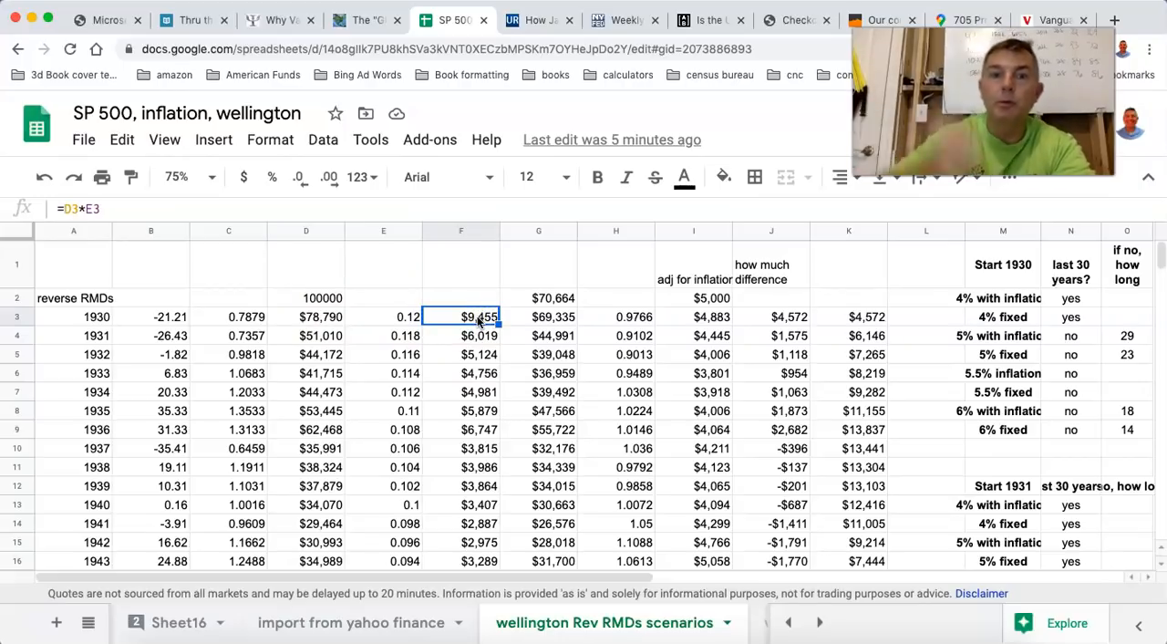
pyautogui.click(535, 316)
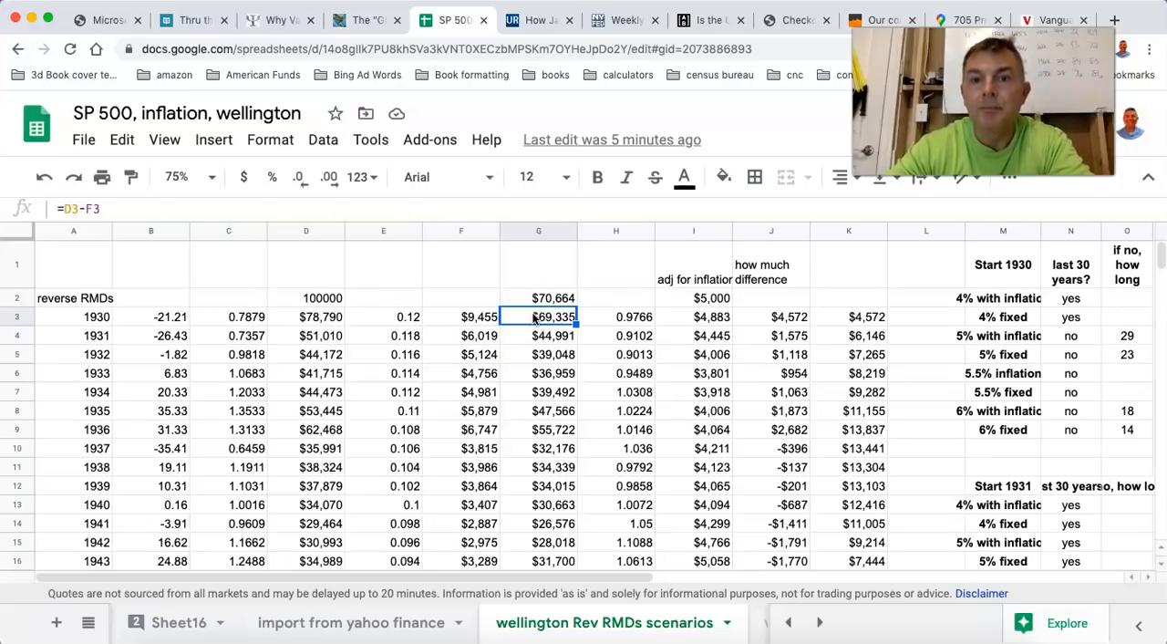
# Compare the 1930 withdrawal with the inflation-adjusted amount, checking the difference and running total formulas in columns J and K.
pyautogui.click(706, 304)
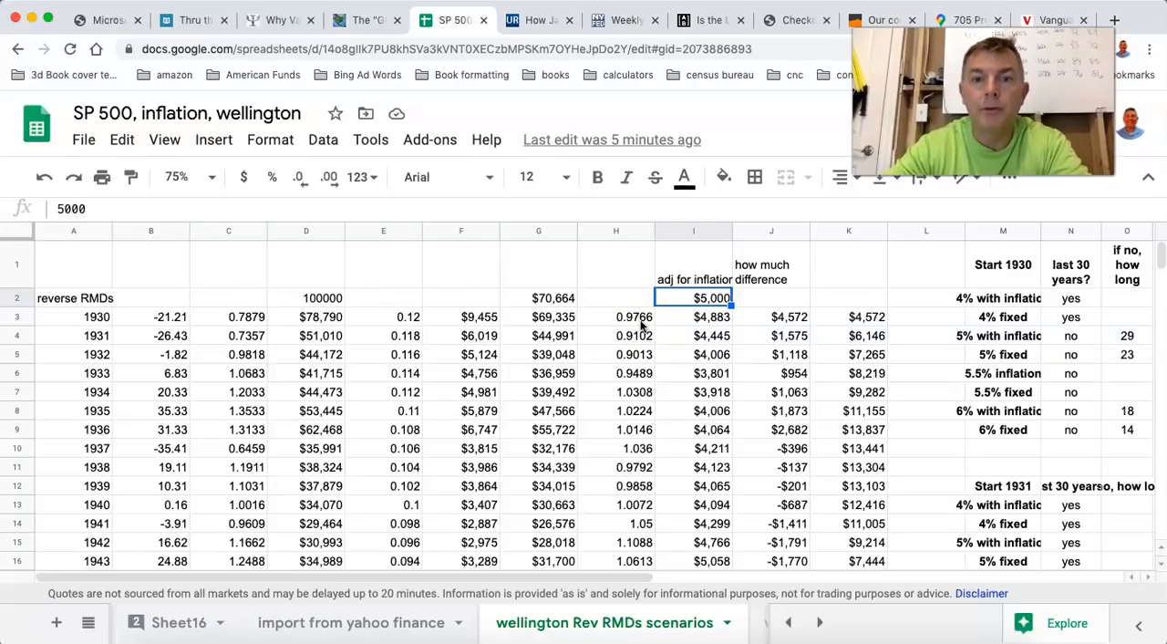
pyautogui.click(702, 321)
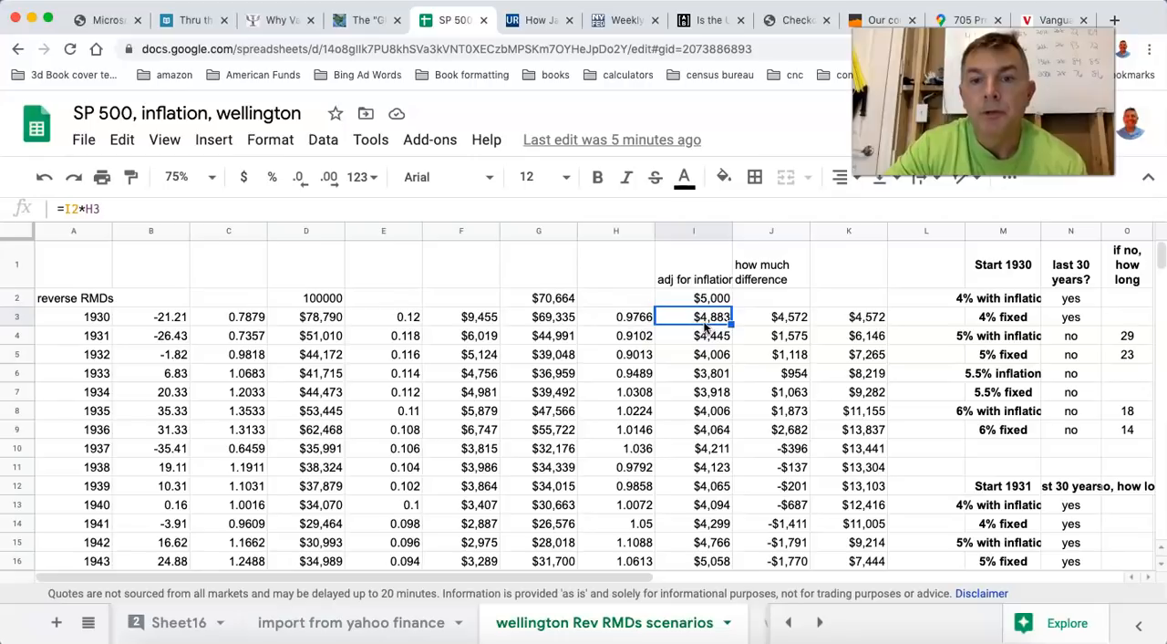
pyautogui.click(472, 316)
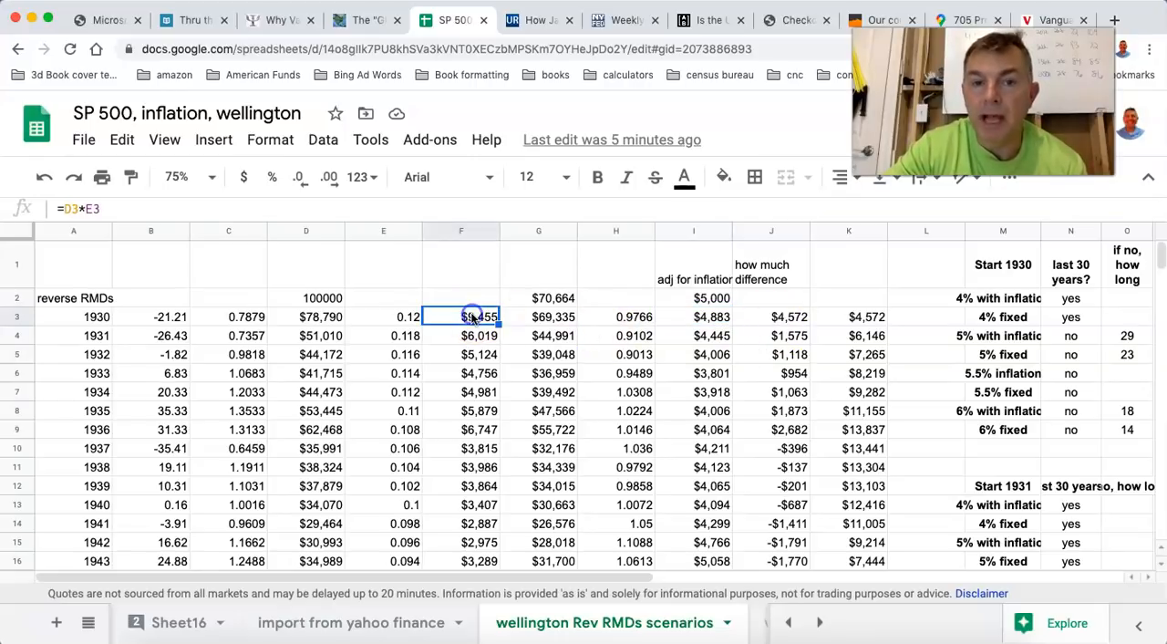
pyautogui.click(710, 316)
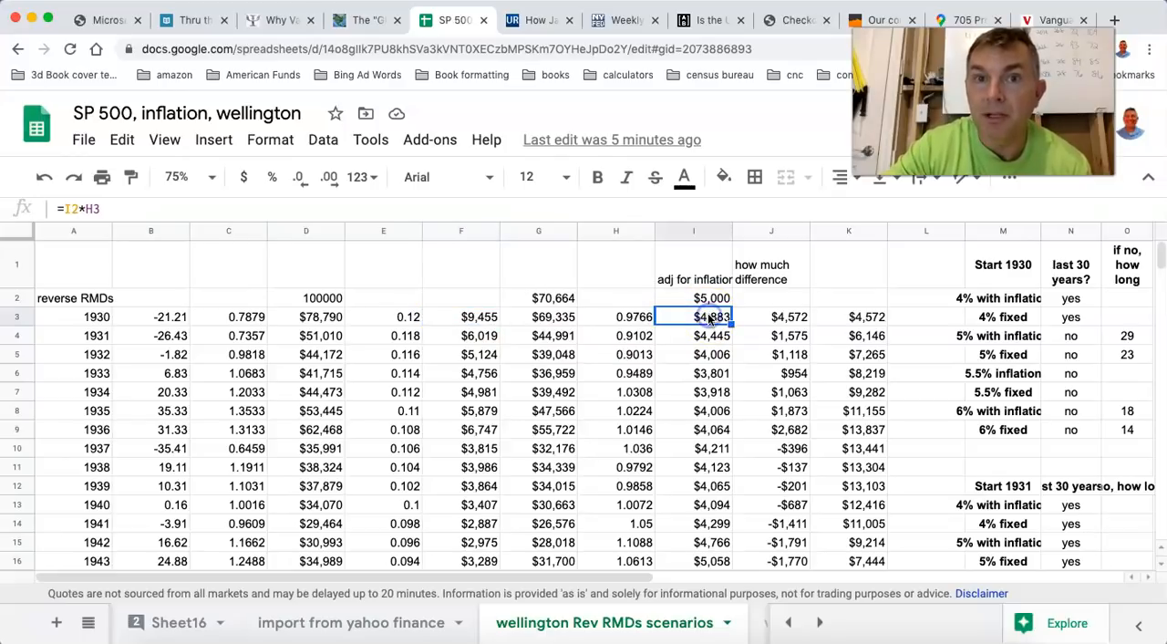
pyautogui.click(784, 319)
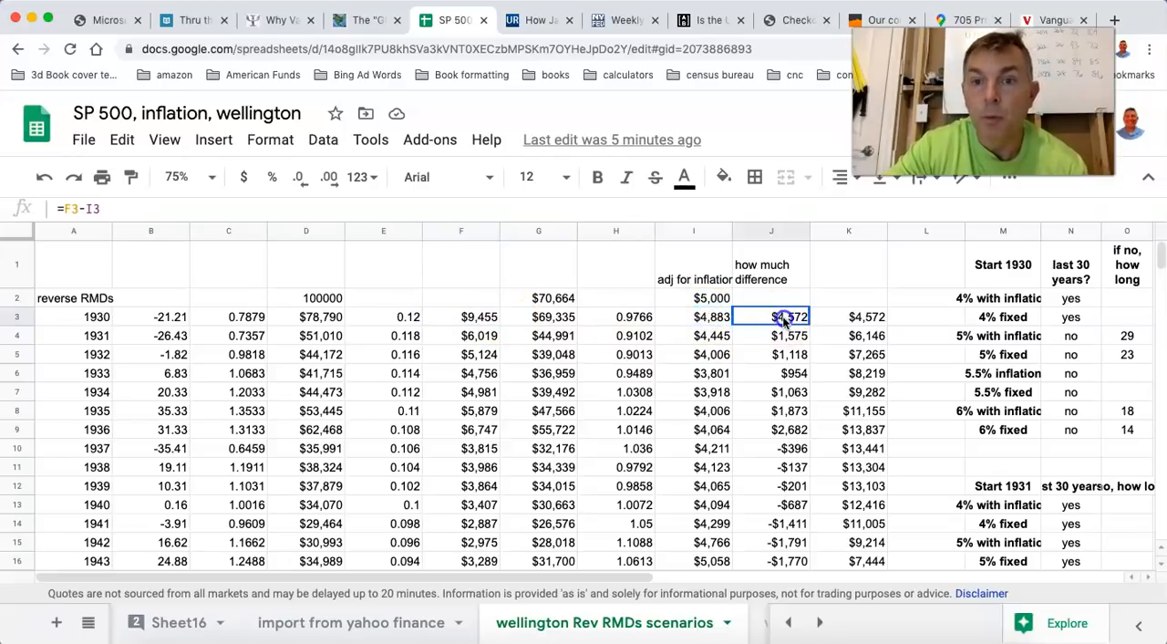
pyautogui.click(856, 319)
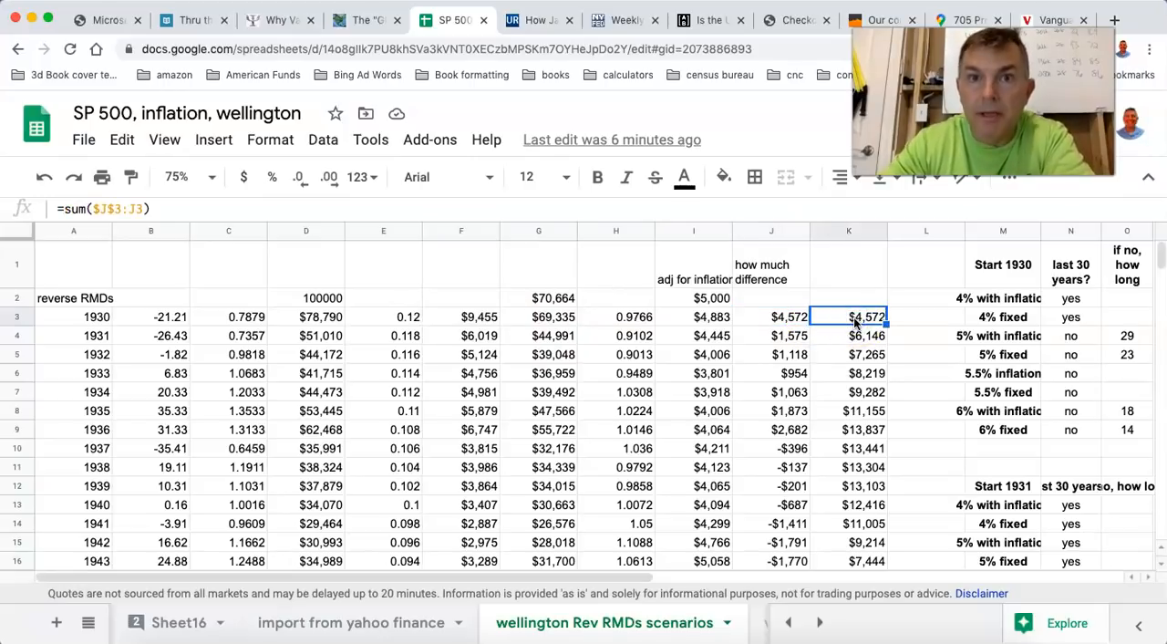
pyautogui.click(713, 320)
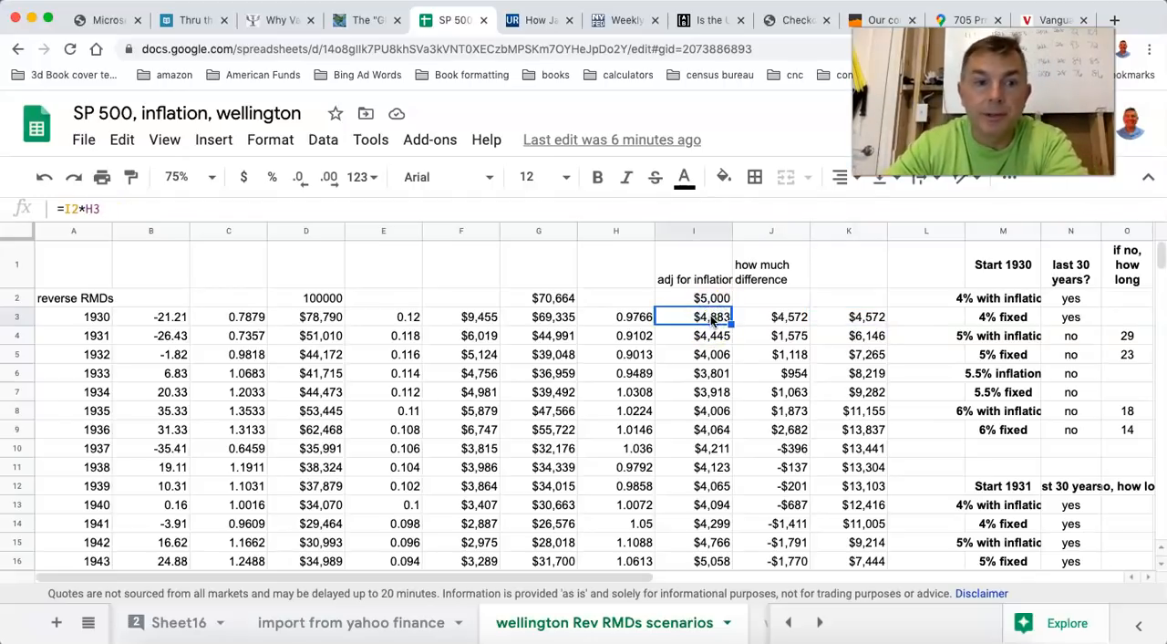
# Trace the balance carried from 1930 into 1931 through its return, withdrawal rate, withdrawal, remaining balance and inflation factor.
pyautogui.click(538, 319)
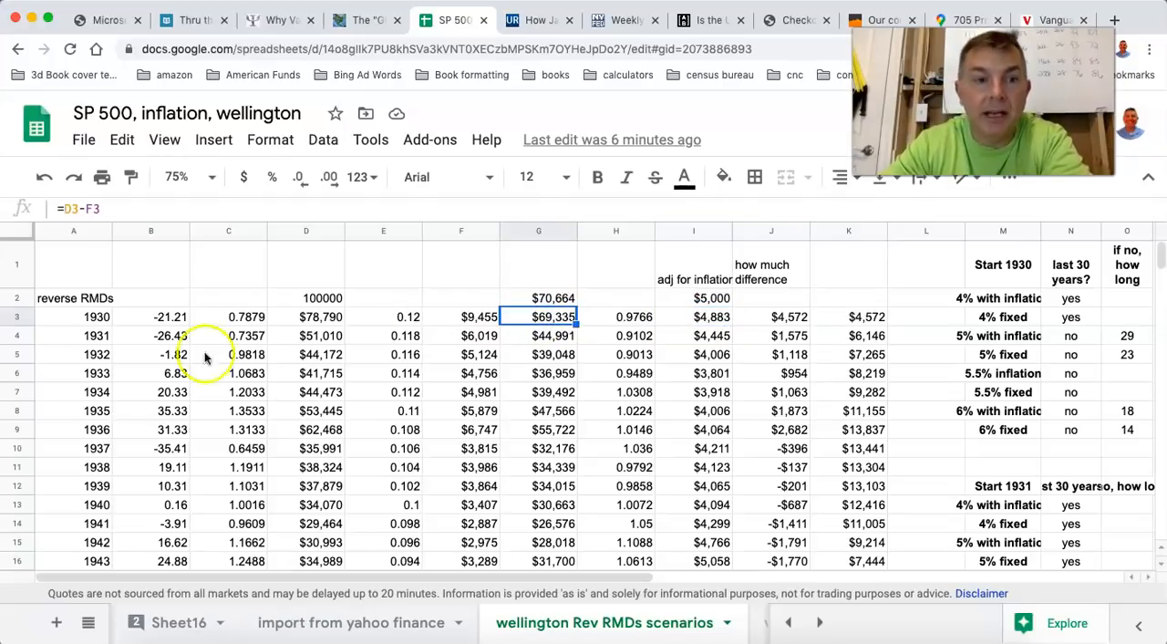
pyautogui.click(163, 337)
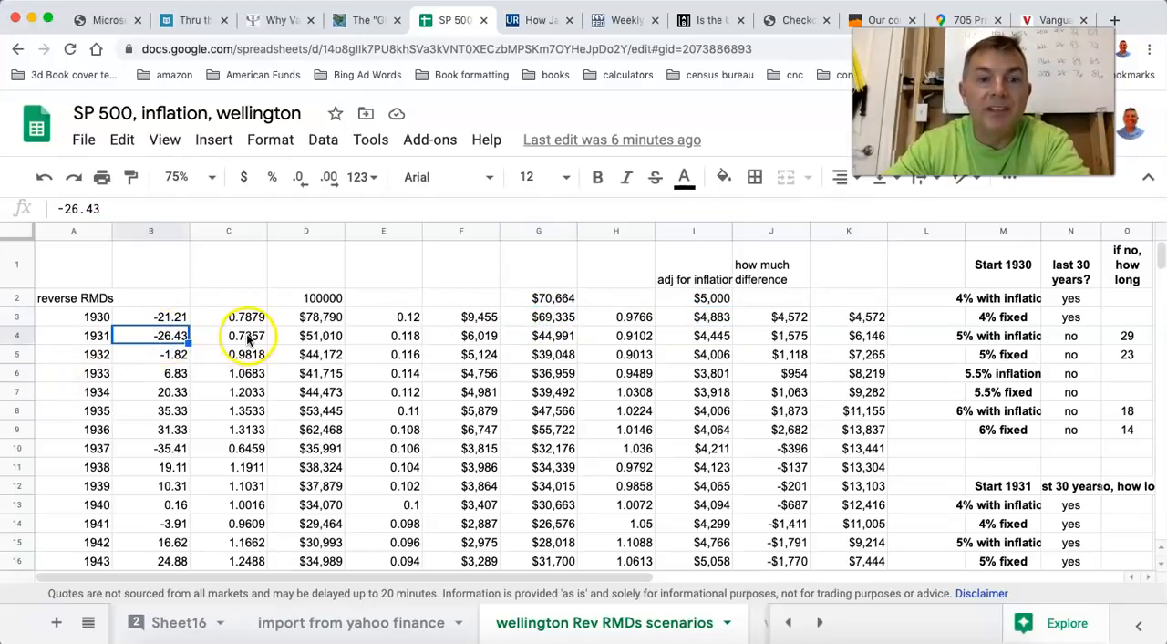
pyautogui.click(306, 338)
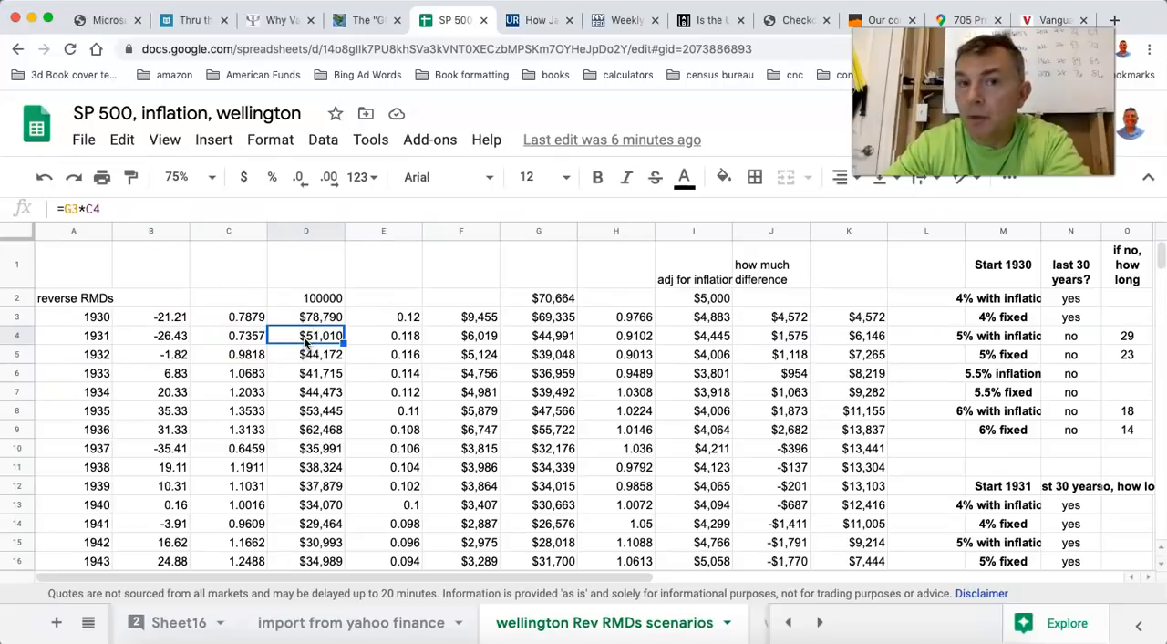
pyautogui.click(411, 336)
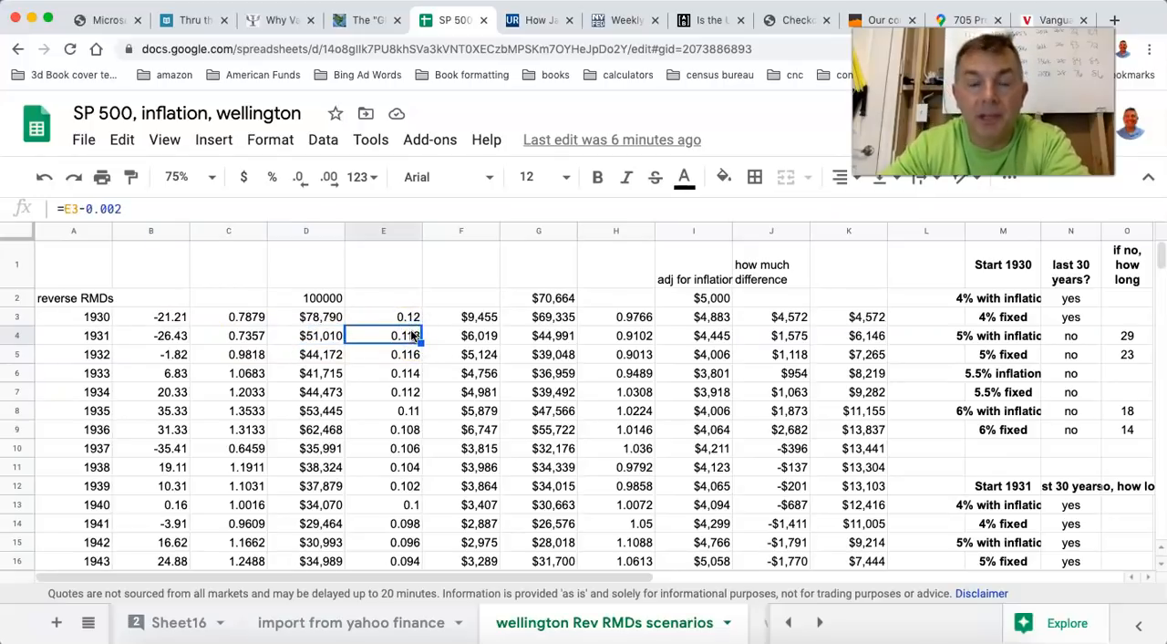
pyautogui.click(474, 337)
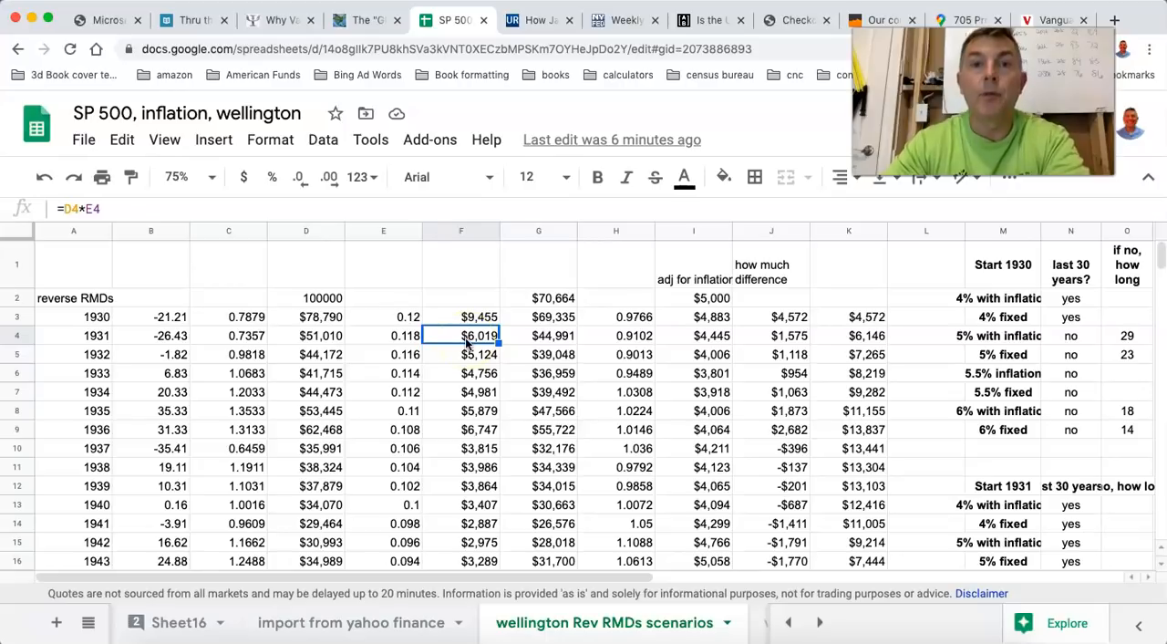
pyautogui.click(547, 337)
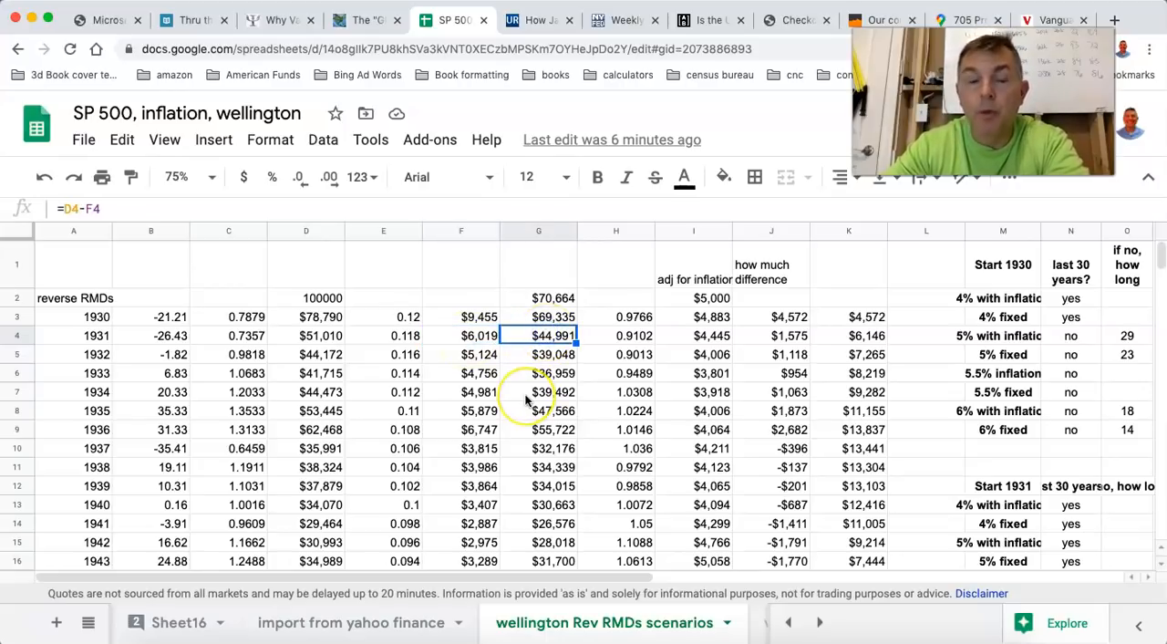
pyautogui.click(649, 337)
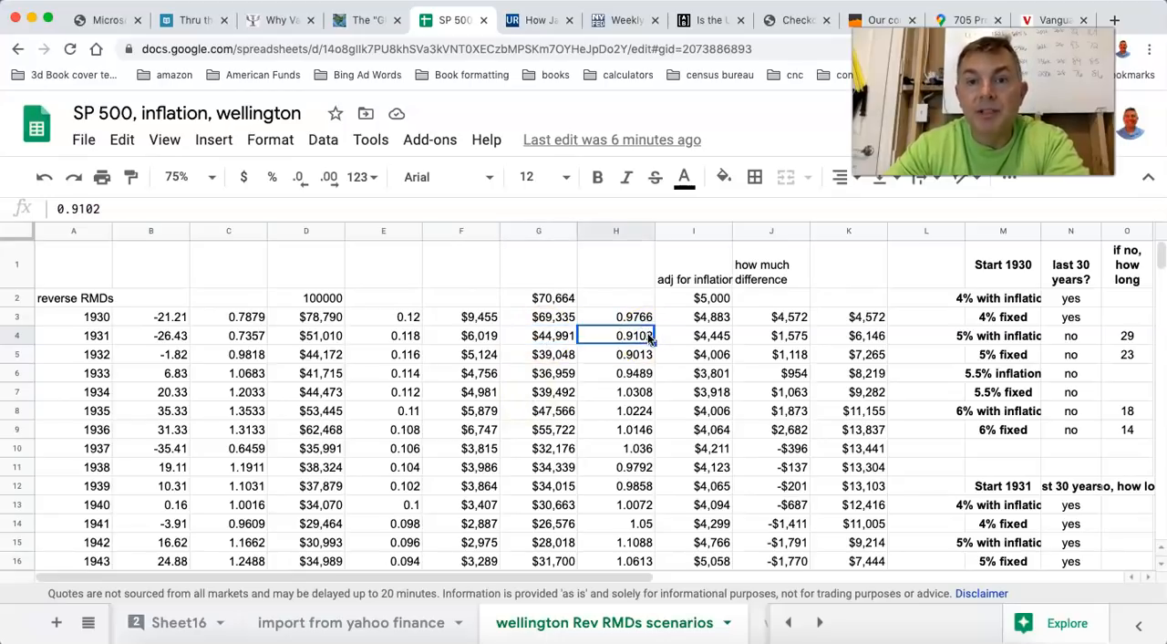
# Compare the 1931 withdrawal with its inflation-adjusted amount, checking the difference and cumulative total for that year.
pyautogui.click(714, 317)
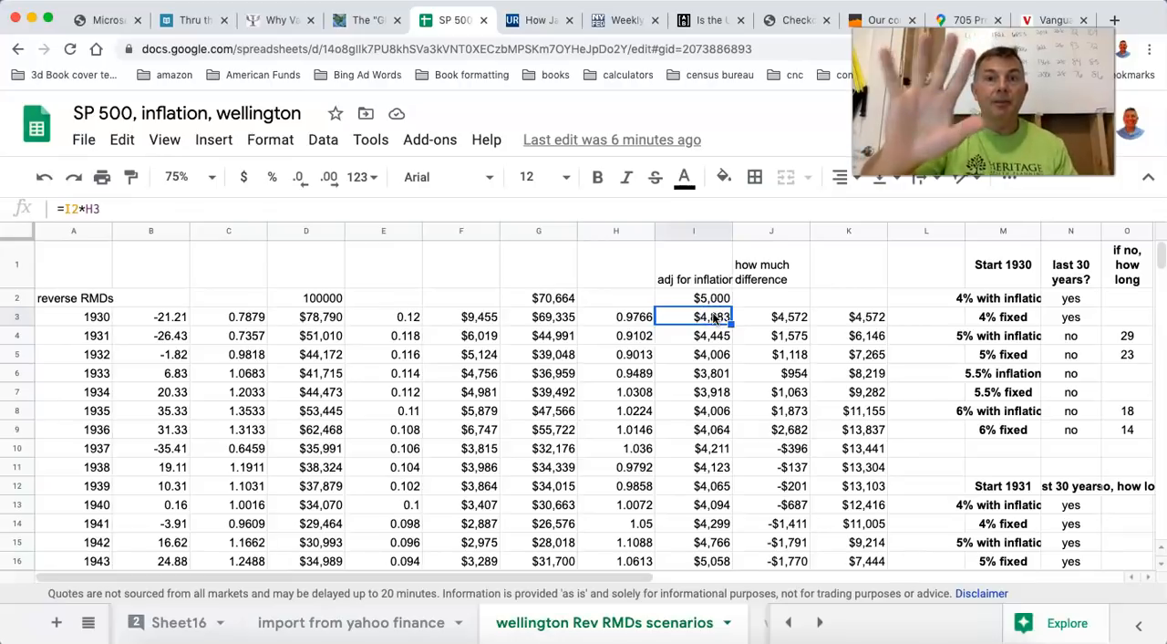
pyautogui.click(701, 316)
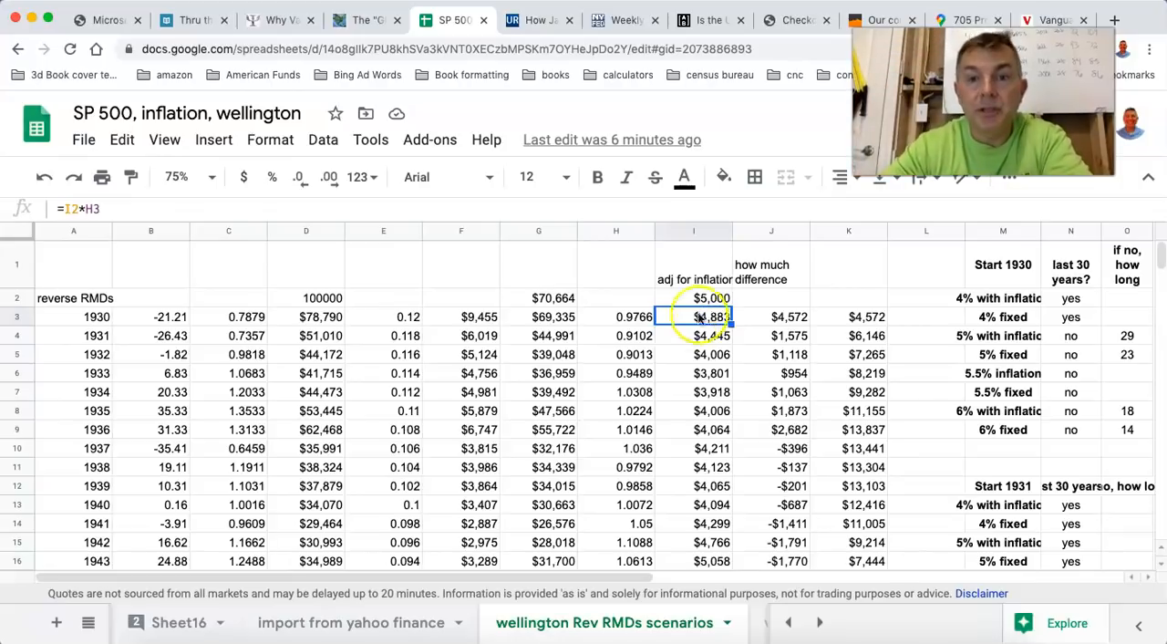
pyautogui.click(706, 337)
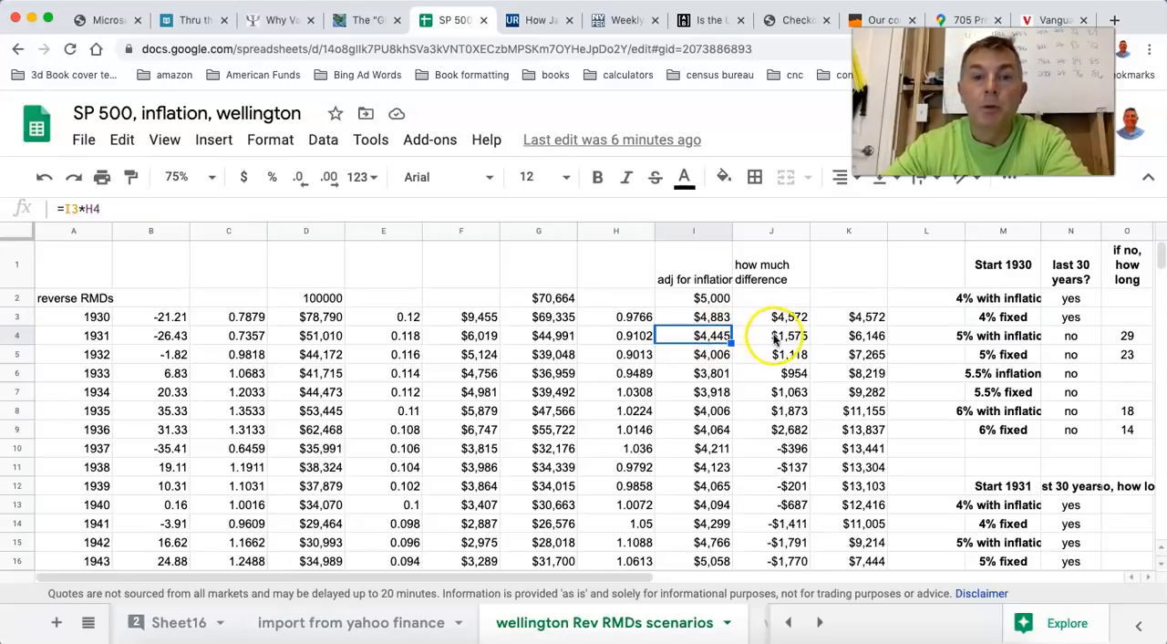
pyautogui.click(474, 339)
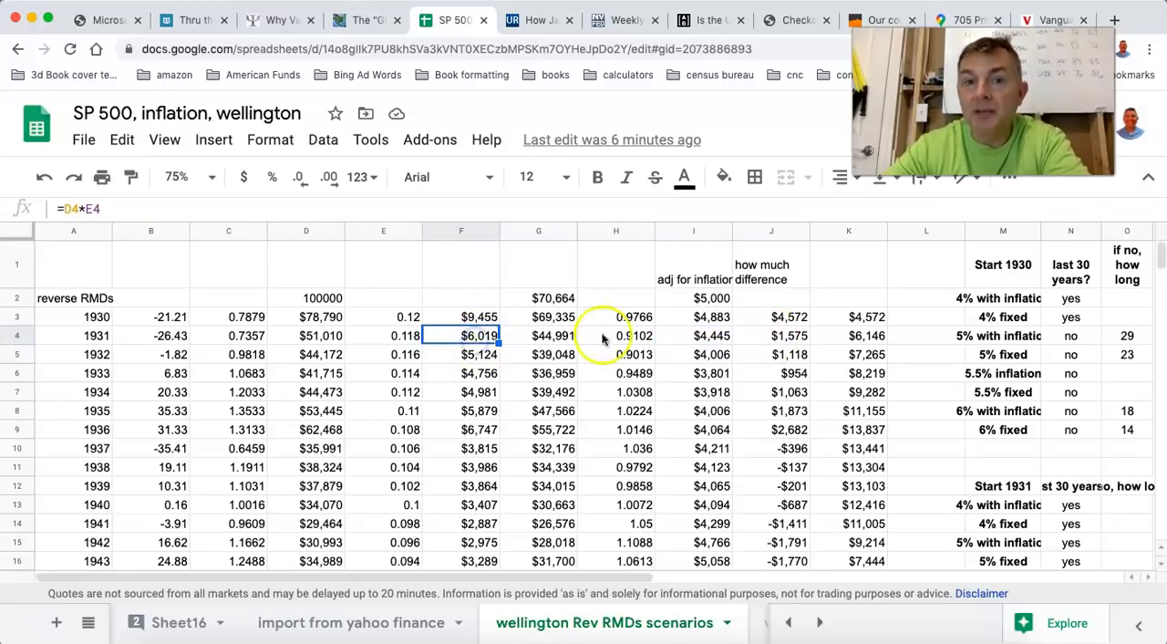
pyautogui.click(711, 339)
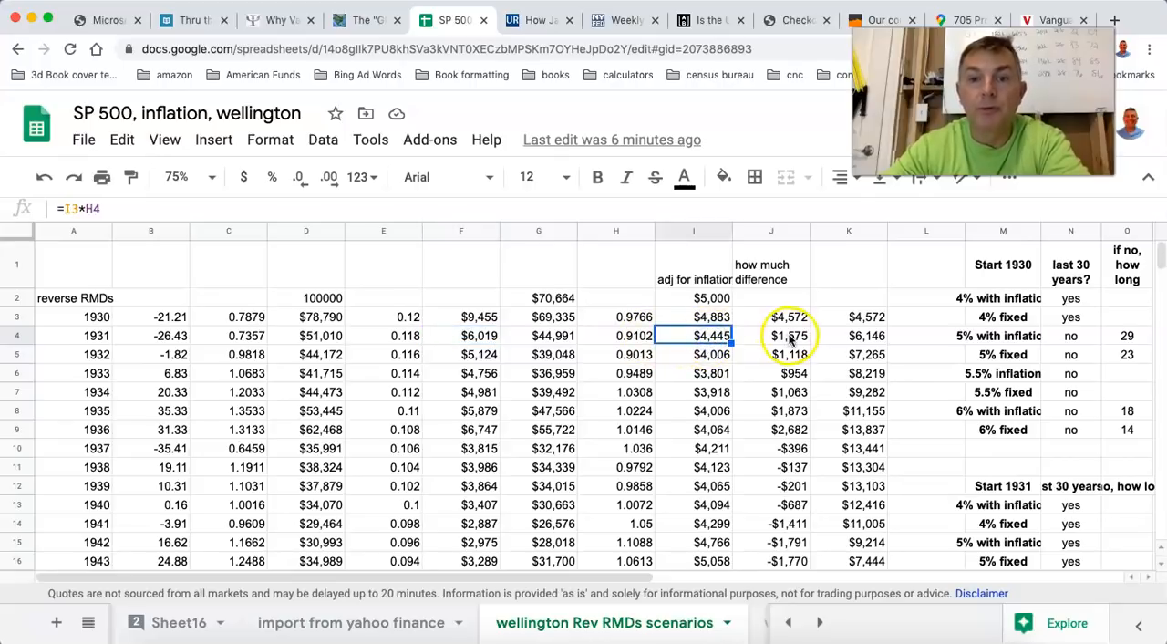
pyautogui.click(790, 338)
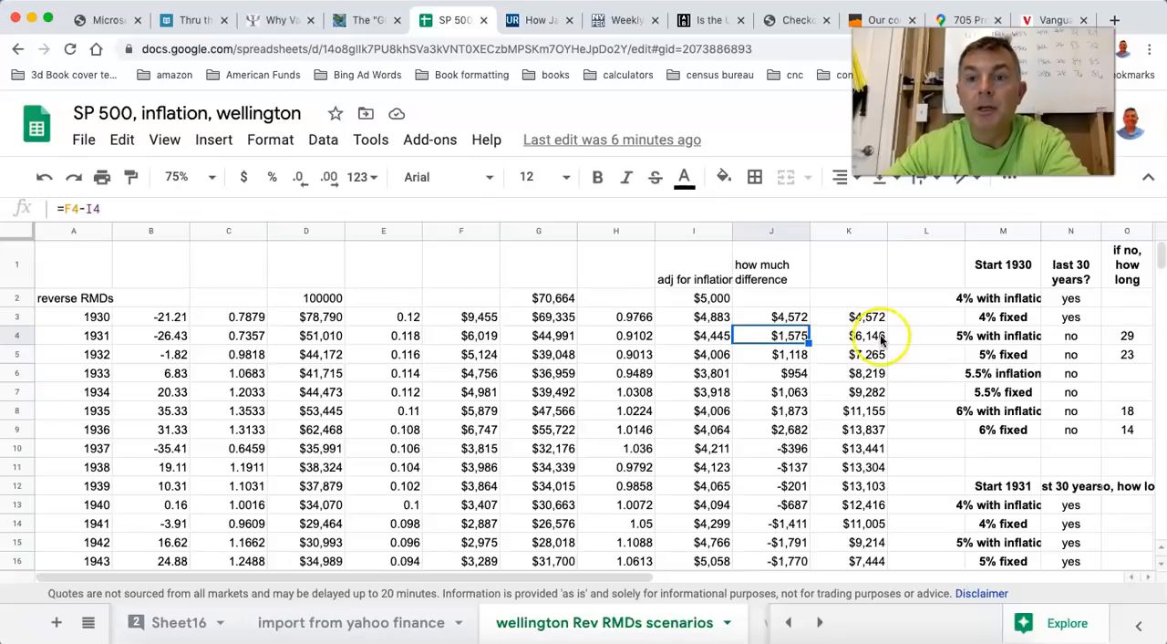
pyautogui.click(865, 339)
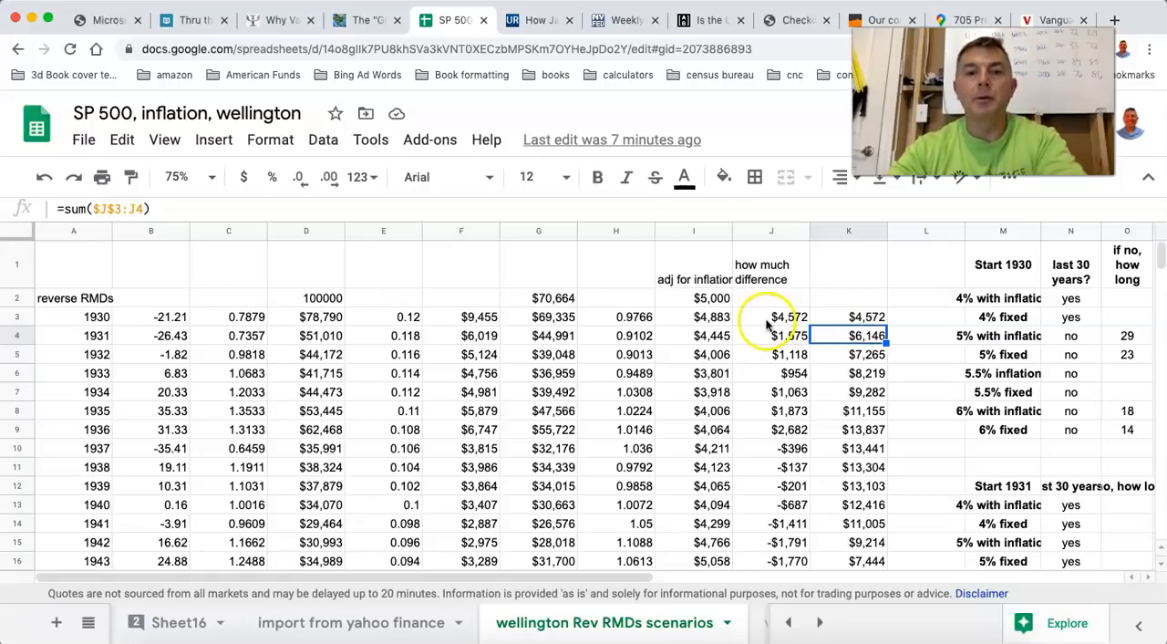
# Review the inflation-adjusted withdrawals in column I from the starting amount through 1931.
pyautogui.click(716, 318)
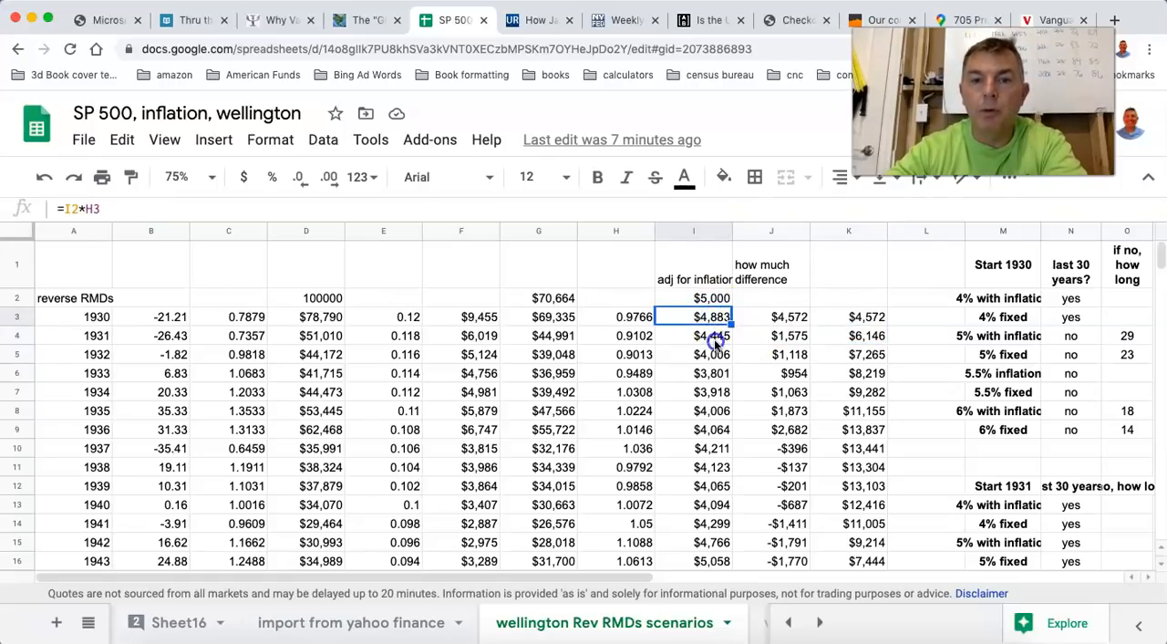
pyautogui.click(710, 338)
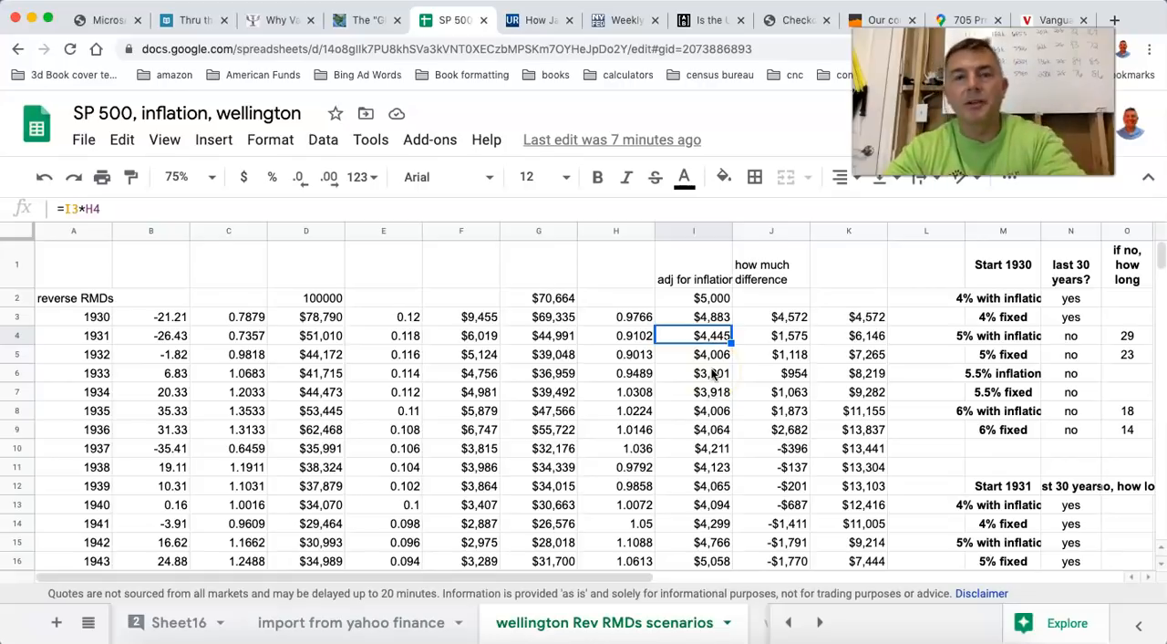
pyautogui.click(699, 298)
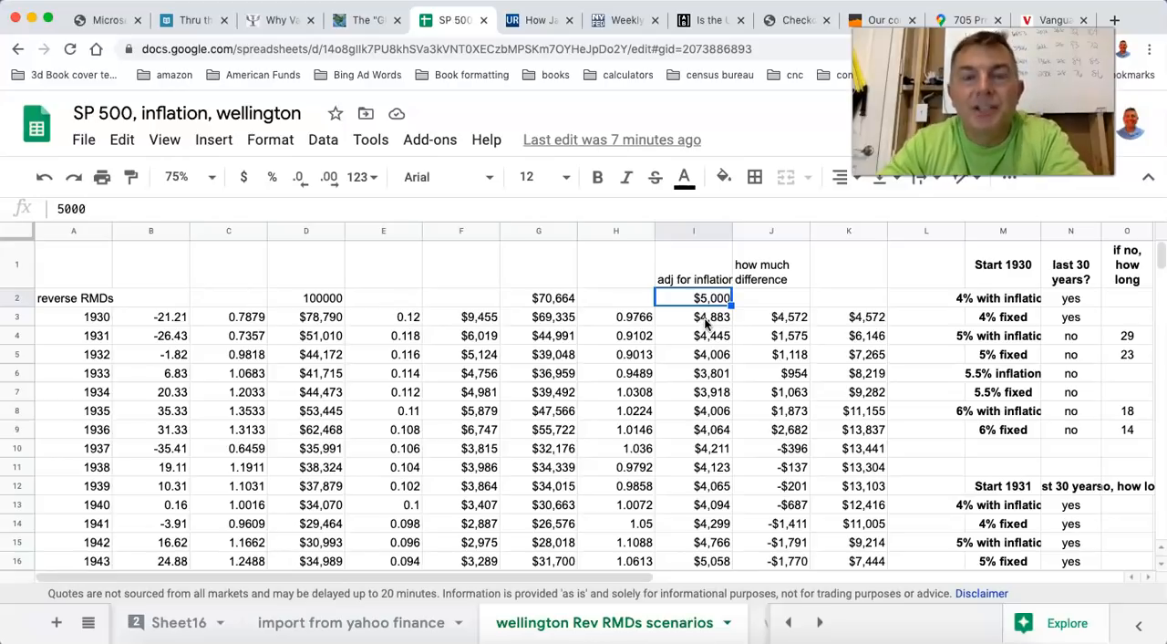
pyautogui.click(707, 320)
pyautogui.click(706, 336)
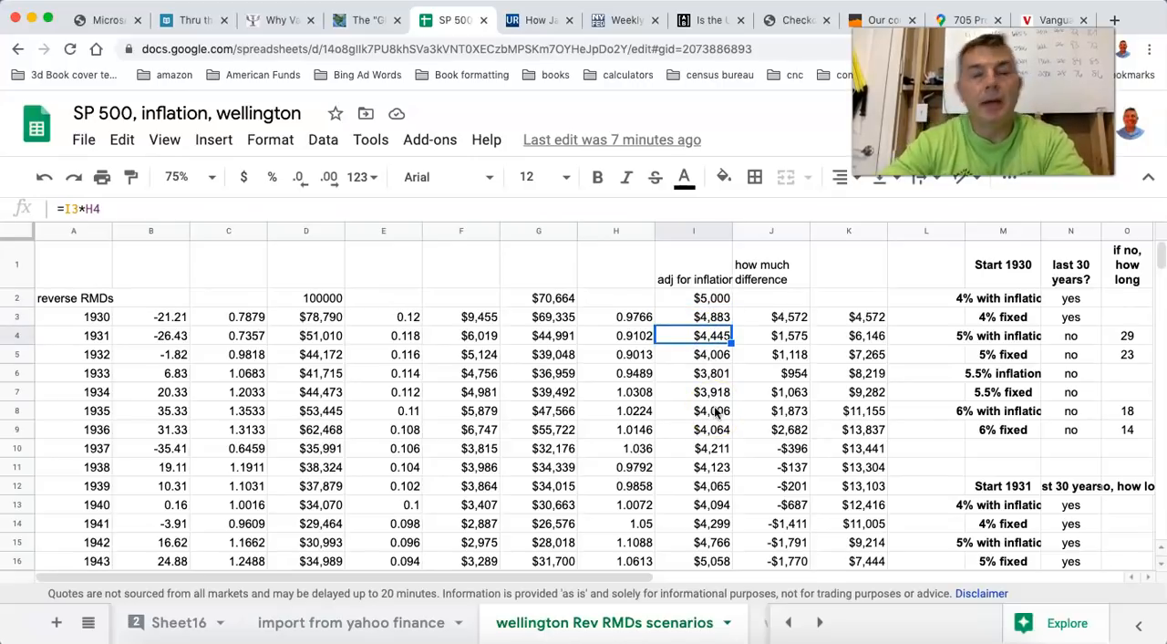
pyautogui.click(700, 299)
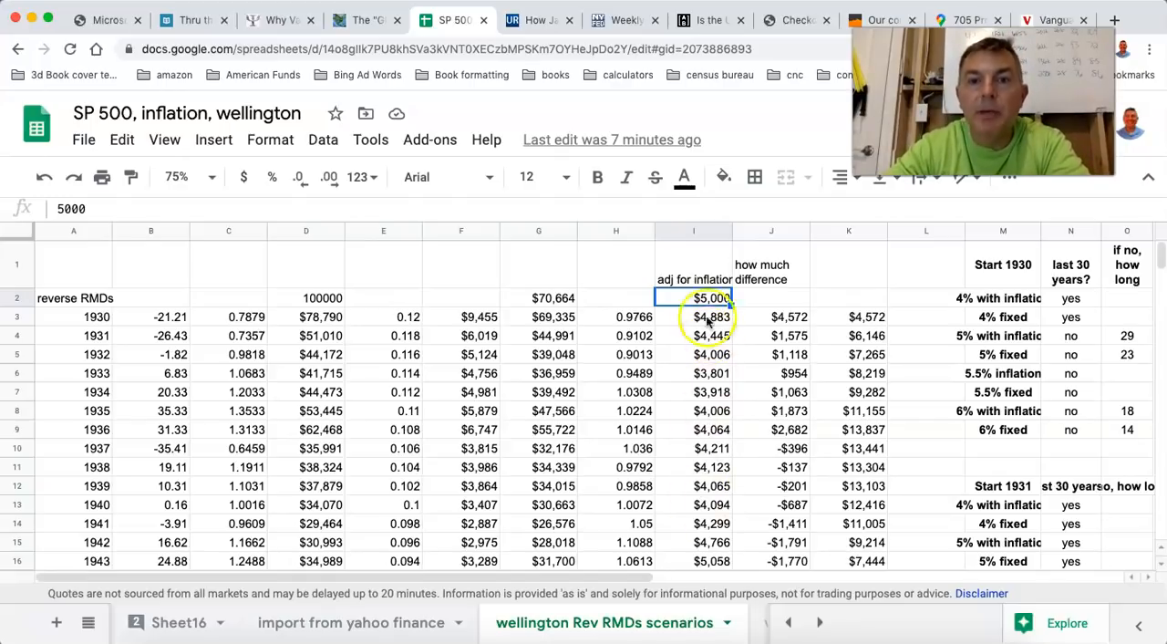
# Review the inflation-adjusted withdrawals in column I through 1943 and the yearly difference formulas in column J from 1930 to 1936.
pyautogui.click(692, 231)
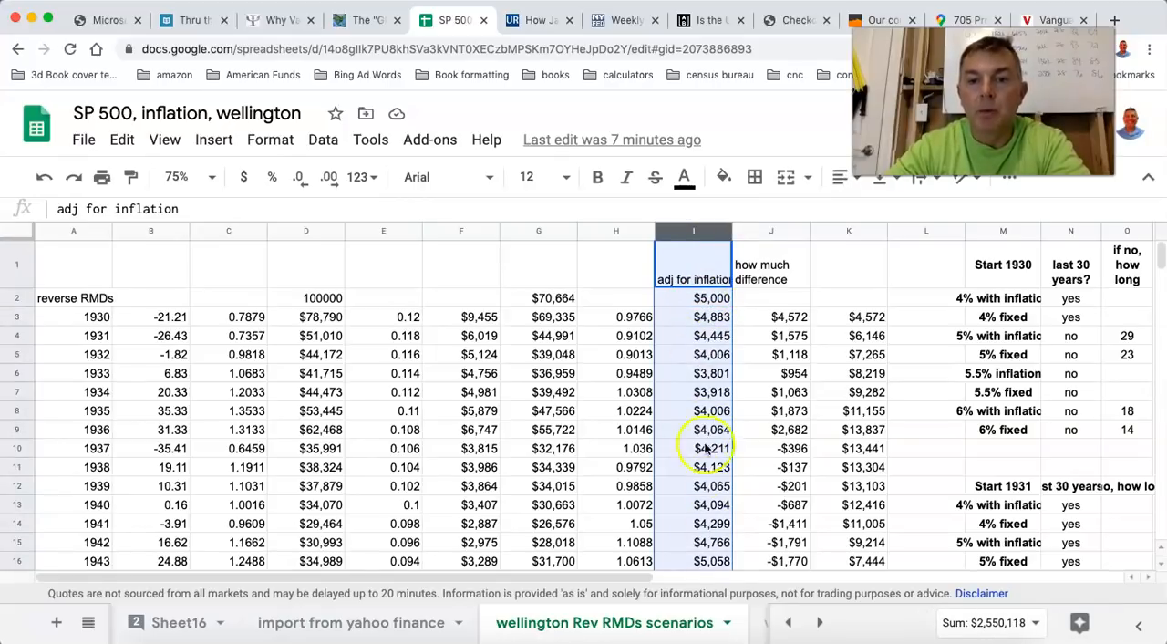
pyautogui.click(714, 562)
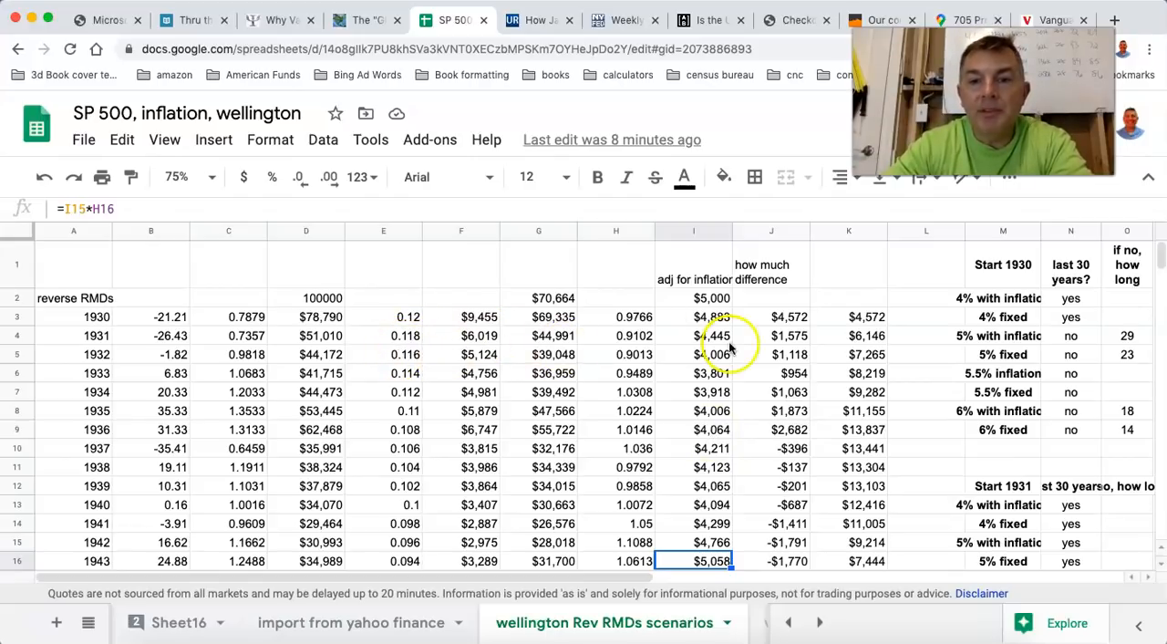
pyautogui.click(790, 319)
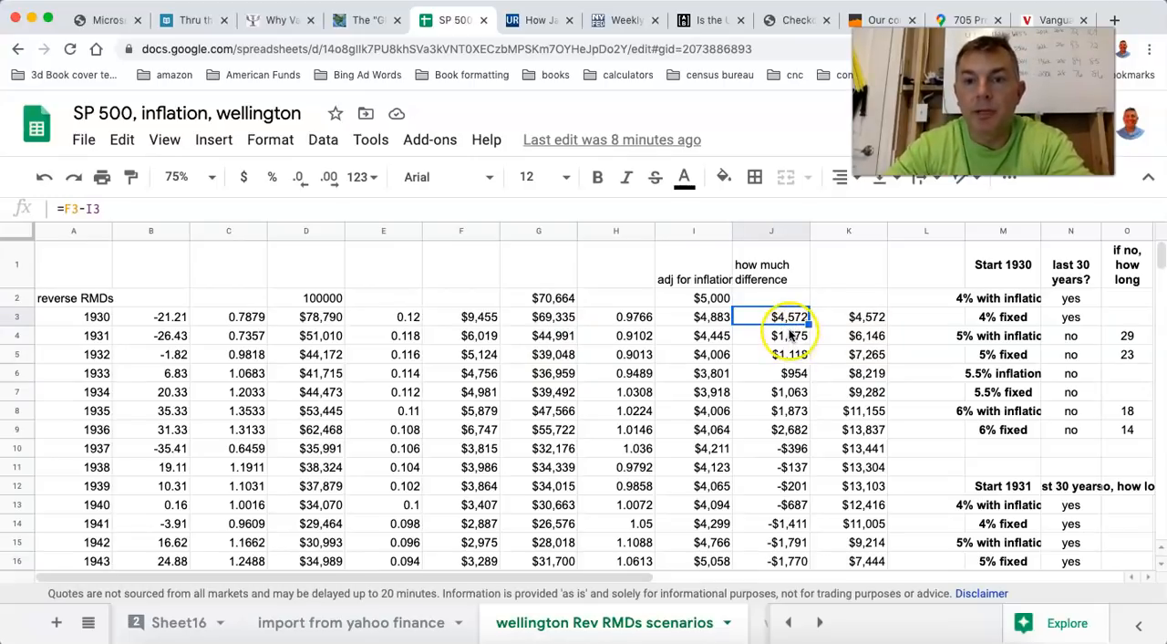
pyautogui.click(790, 336)
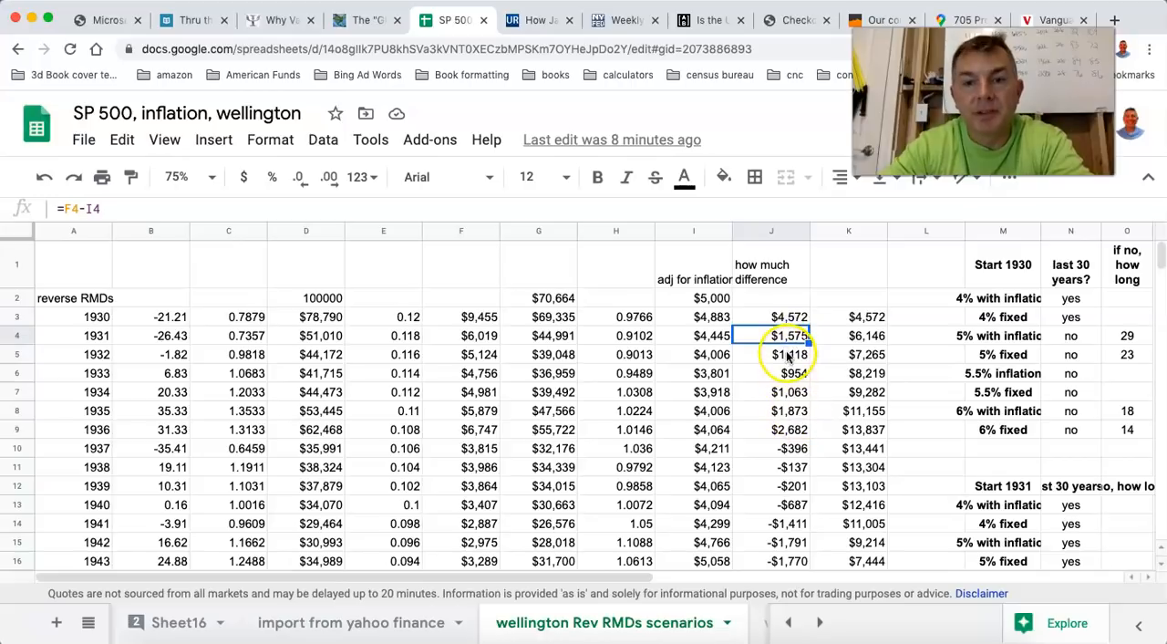
pyautogui.click(789, 355)
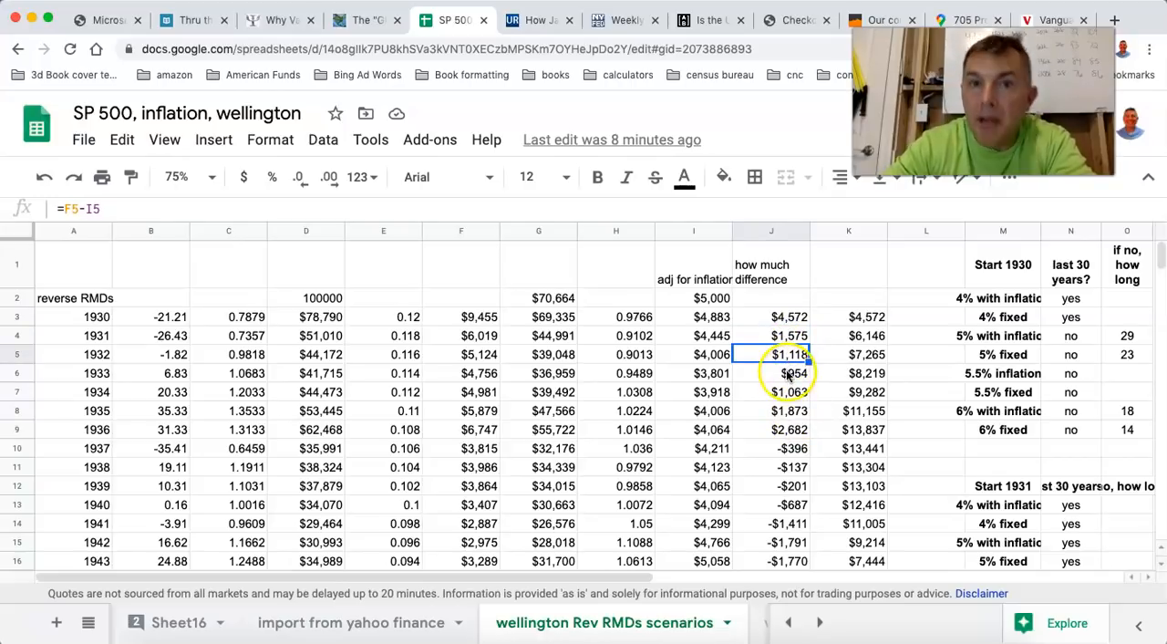
pyautogui.click(789, 373)
pyautogui.click(789, 393)
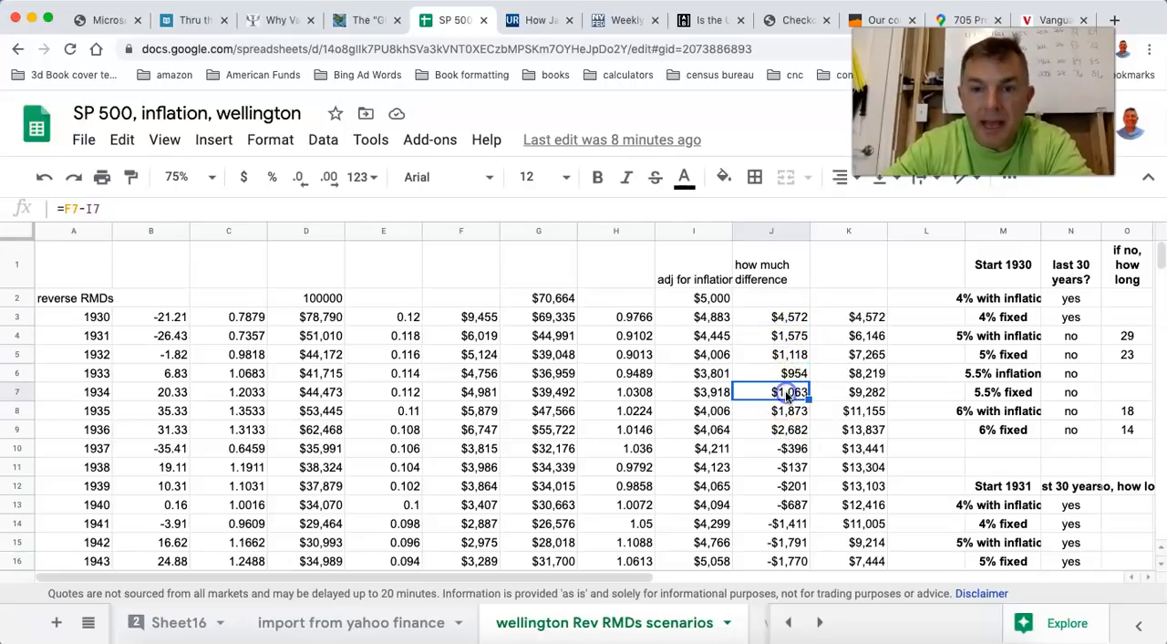
pyautogui.click(787, 413)
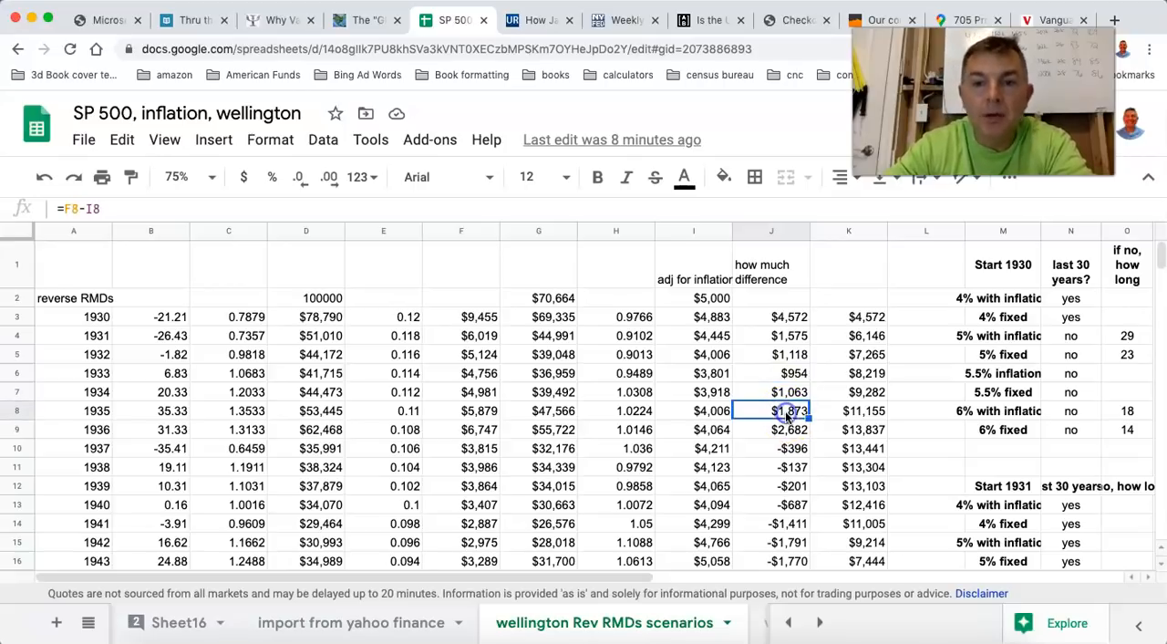
pyautogui.click(786, 429)
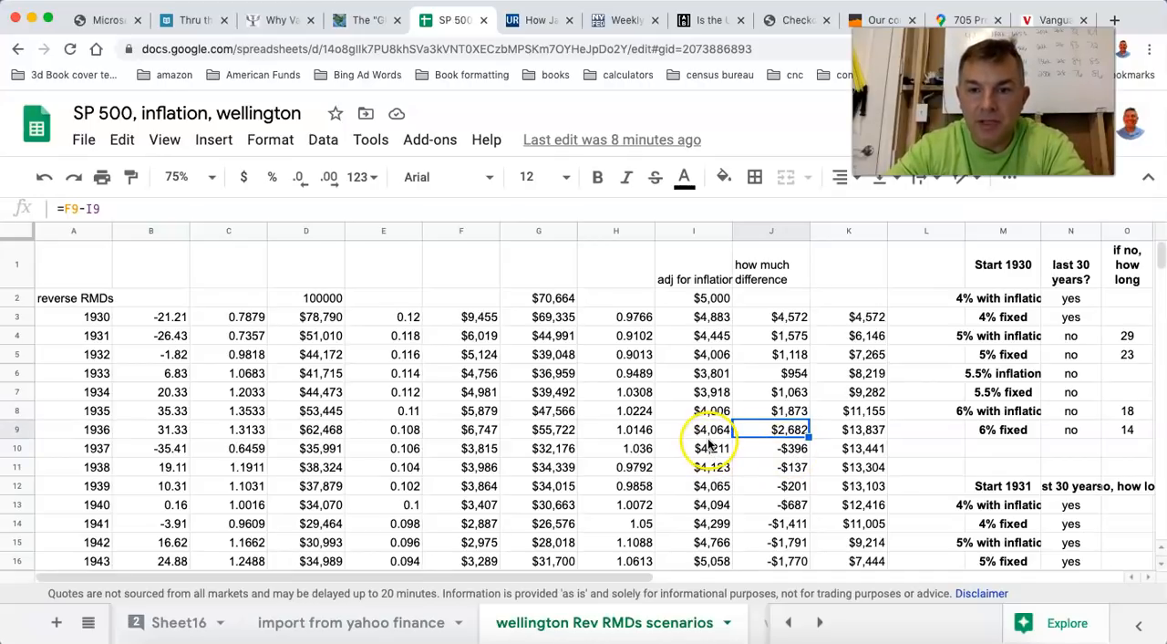
# Examine the 1937 difference against that year's starting balance, remaining balance and cumulative total.
pyautogui.click(784, 450)
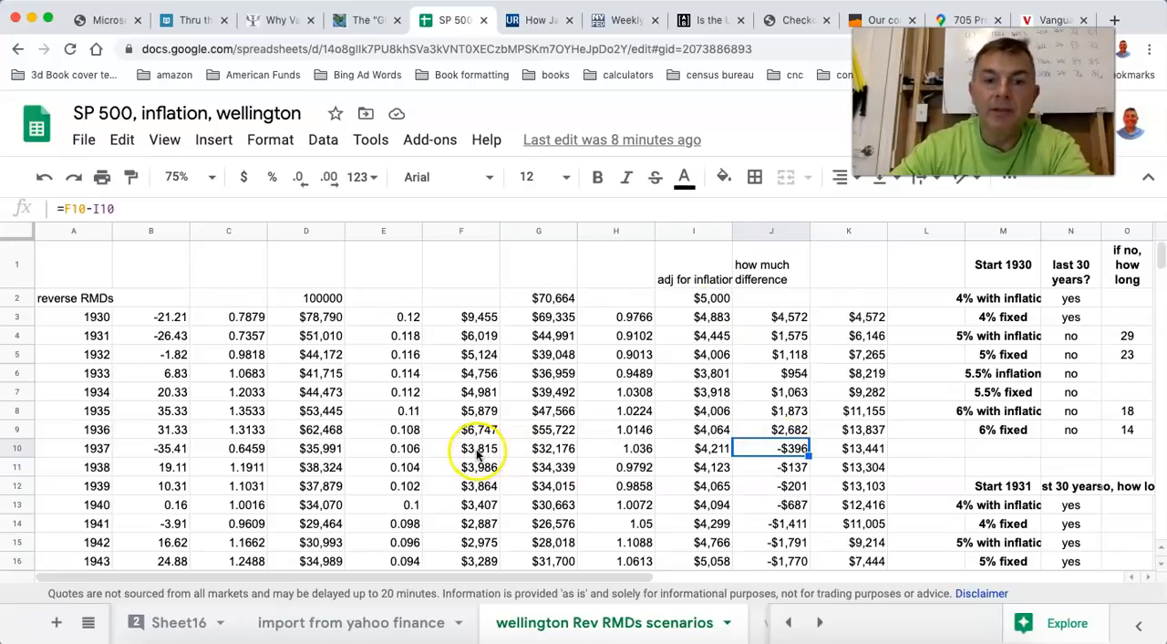
pyautogui.click(331, 449)
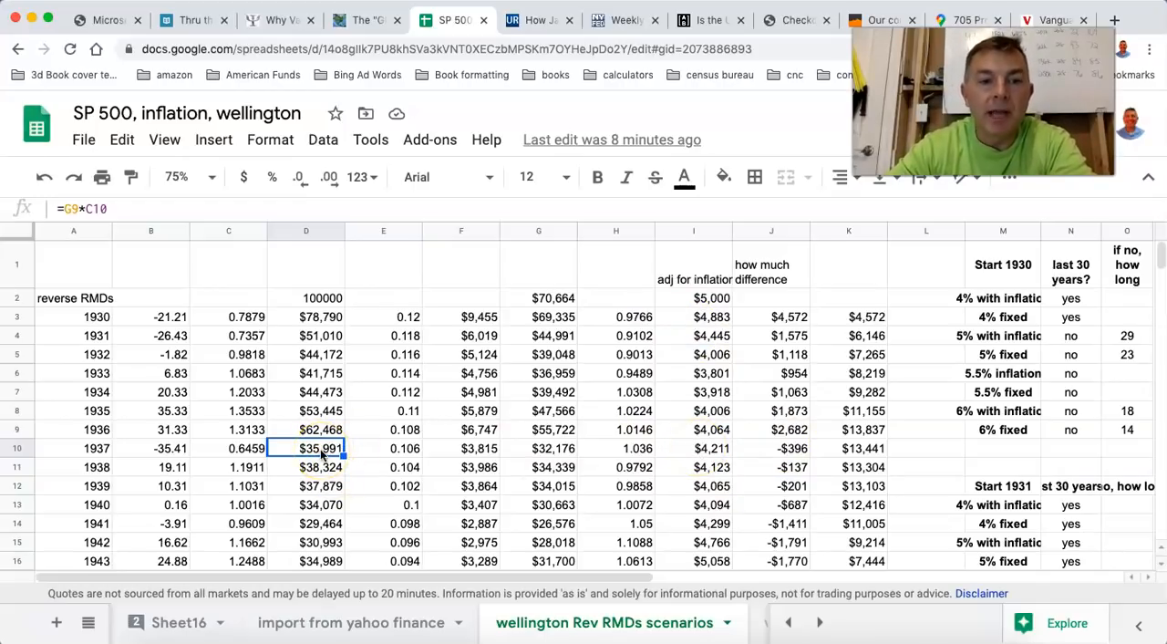
pyautogui.click(550, 448)
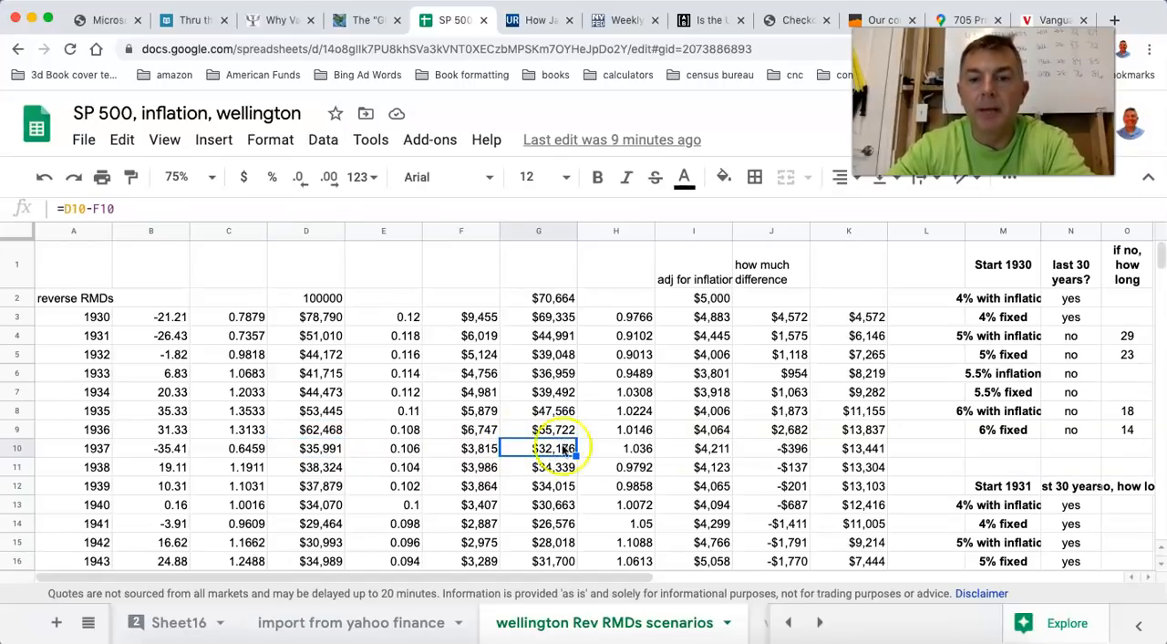
pyautogui.click(792, 449)
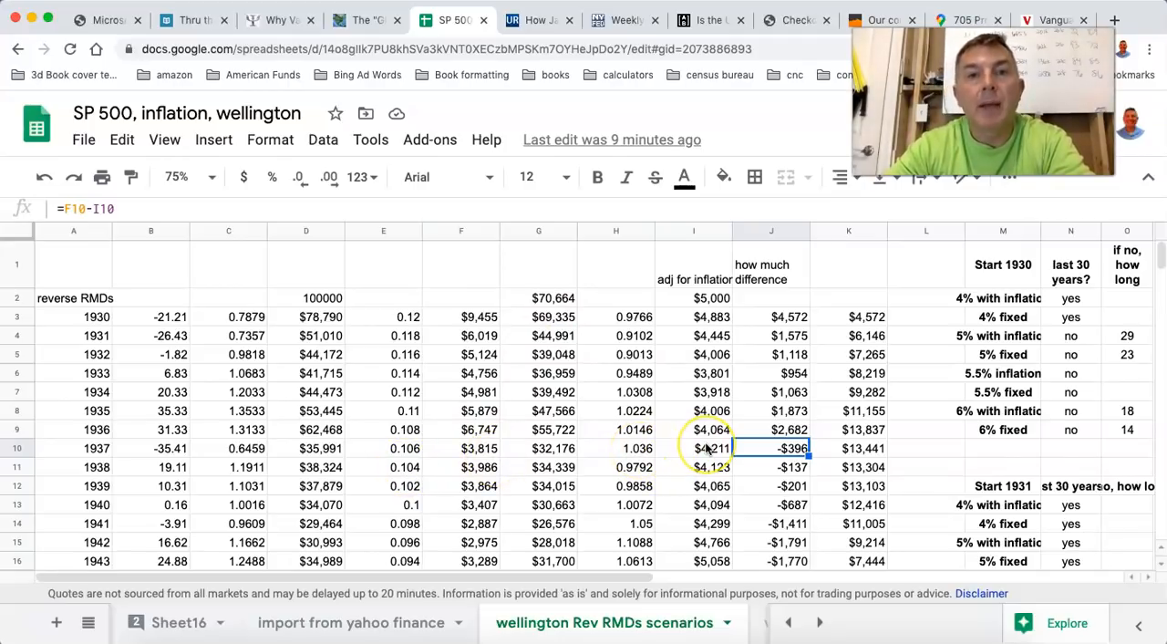
pyautogui.click(862, 449)
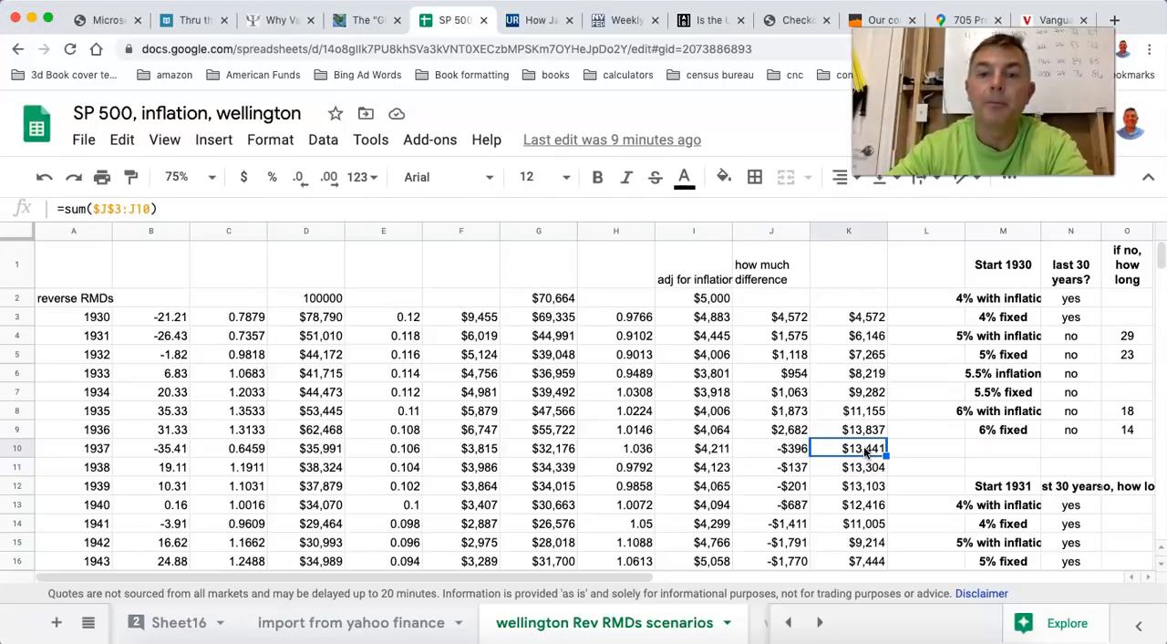
# Examine the 1947 cumulative total, comparing that year's balance and withdrawal with the inflation-adjusted amount and the difference.
pyautogui.scroll(-1, 613, 453)
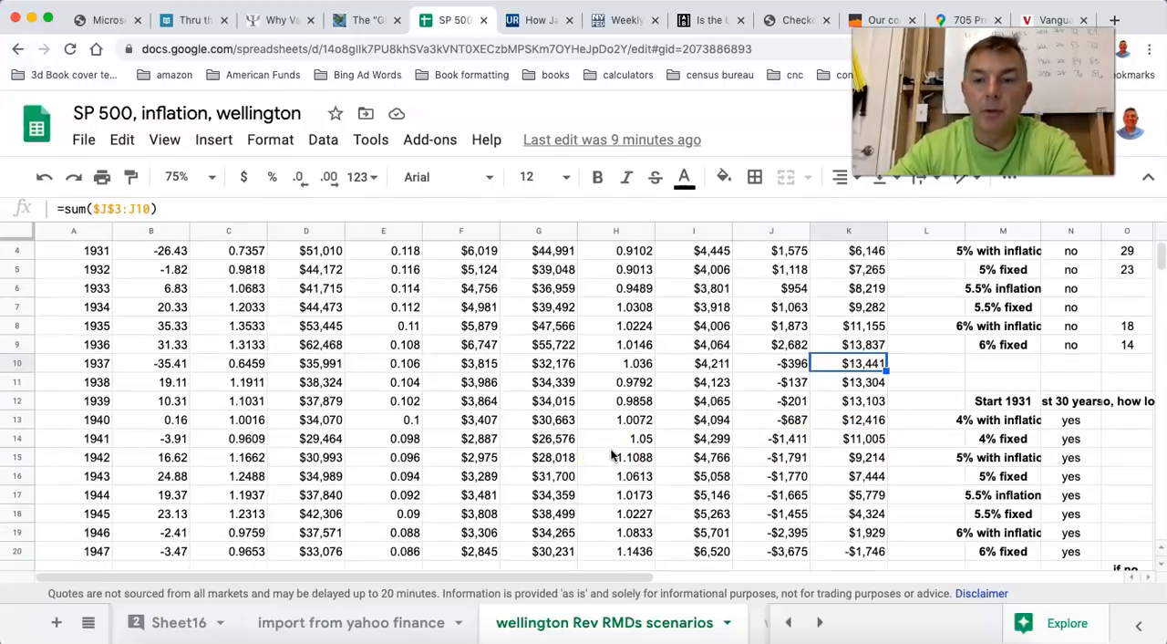
pyautogui.click(865, 552)
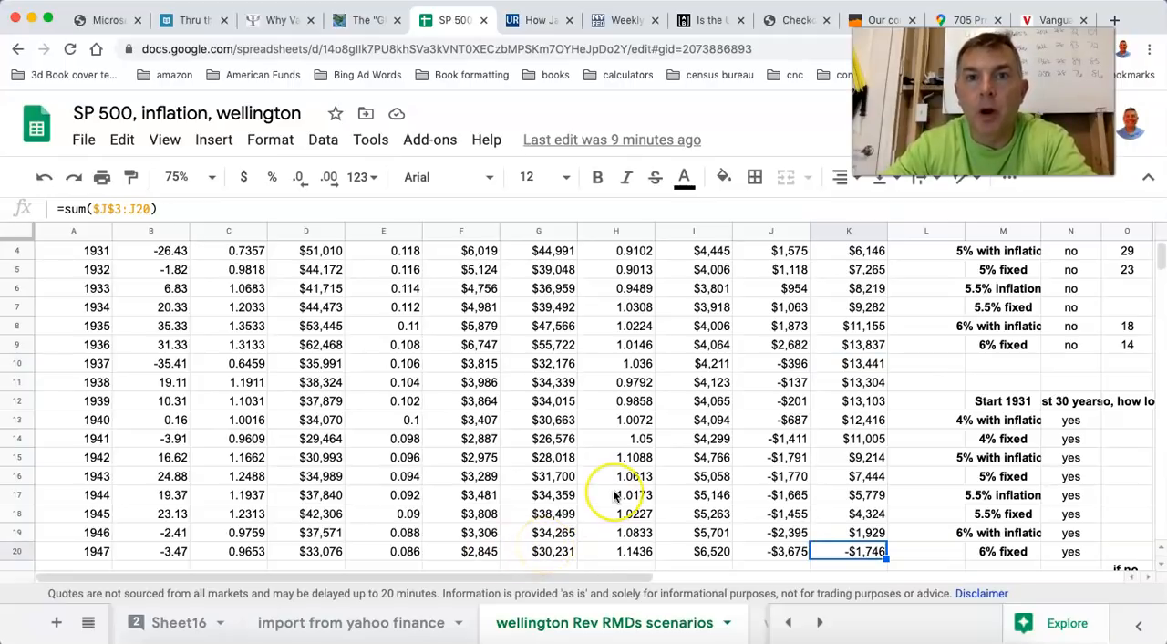
pyautogui.click(474, 552)
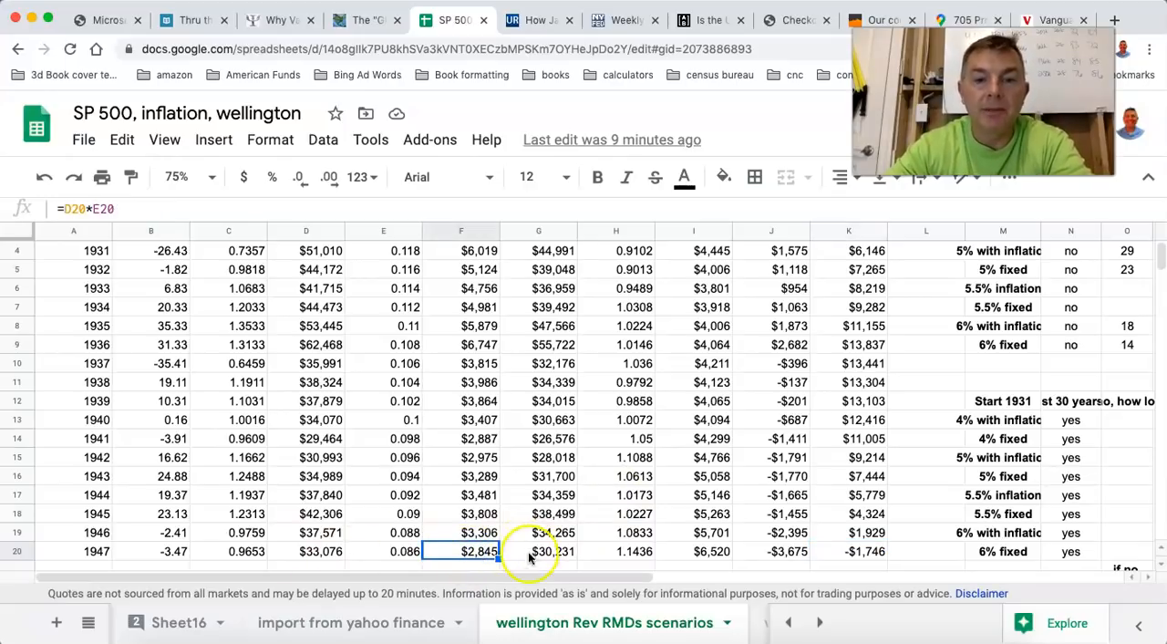
pyautogui.click(311, 552)
pyautogui.click(465, 551)
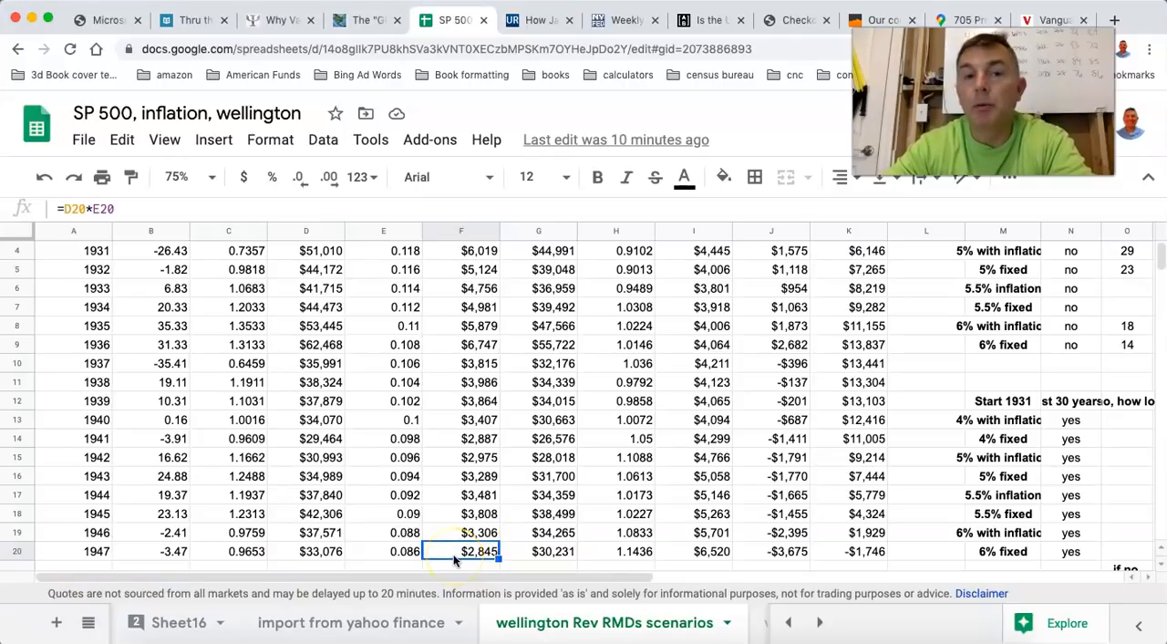
pyautogui.click(708, 551)
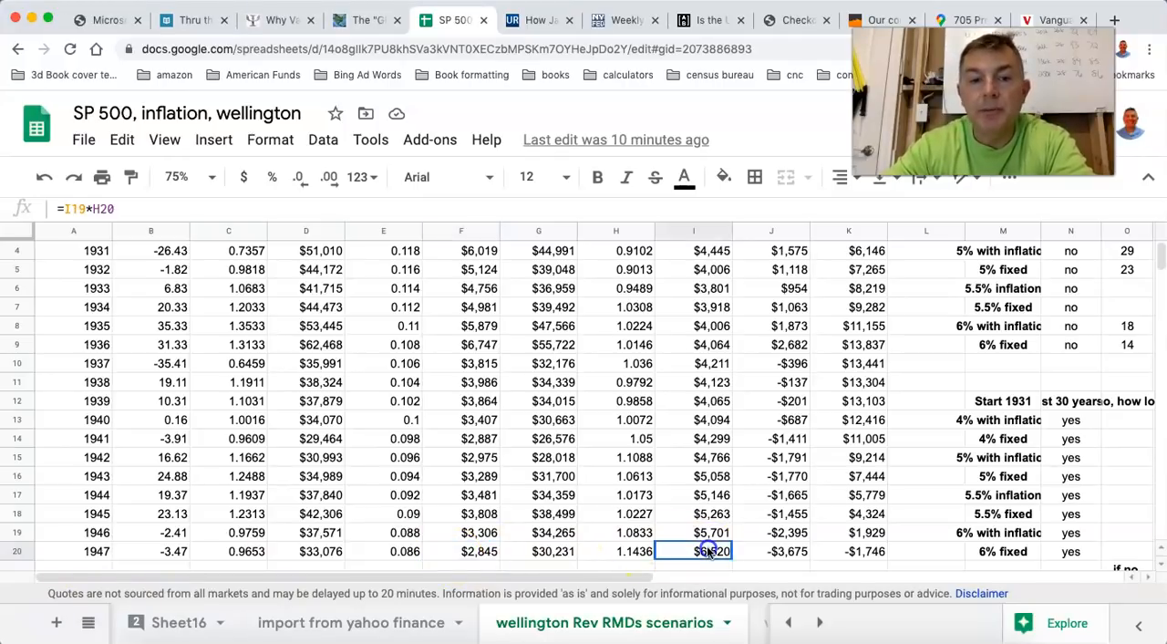
pyautogui.click(690, 555)
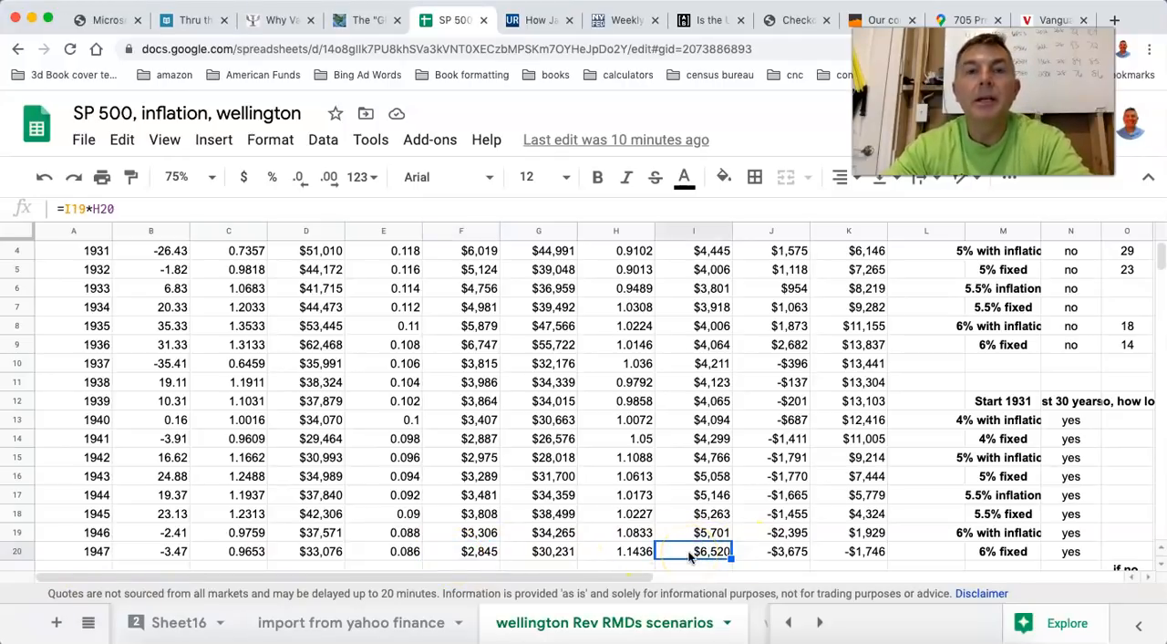
pyautogui.click(794, 553)
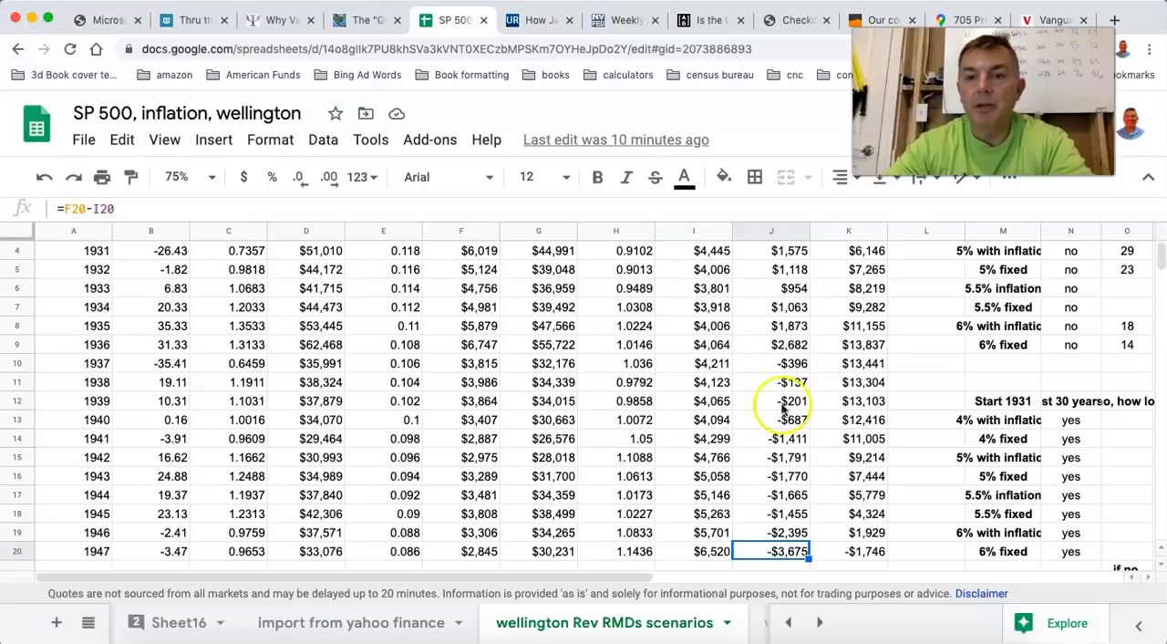
# Extend the cumulative difference formula in column K from 1947 down through 1959.
pyautogui.click(859, 344)
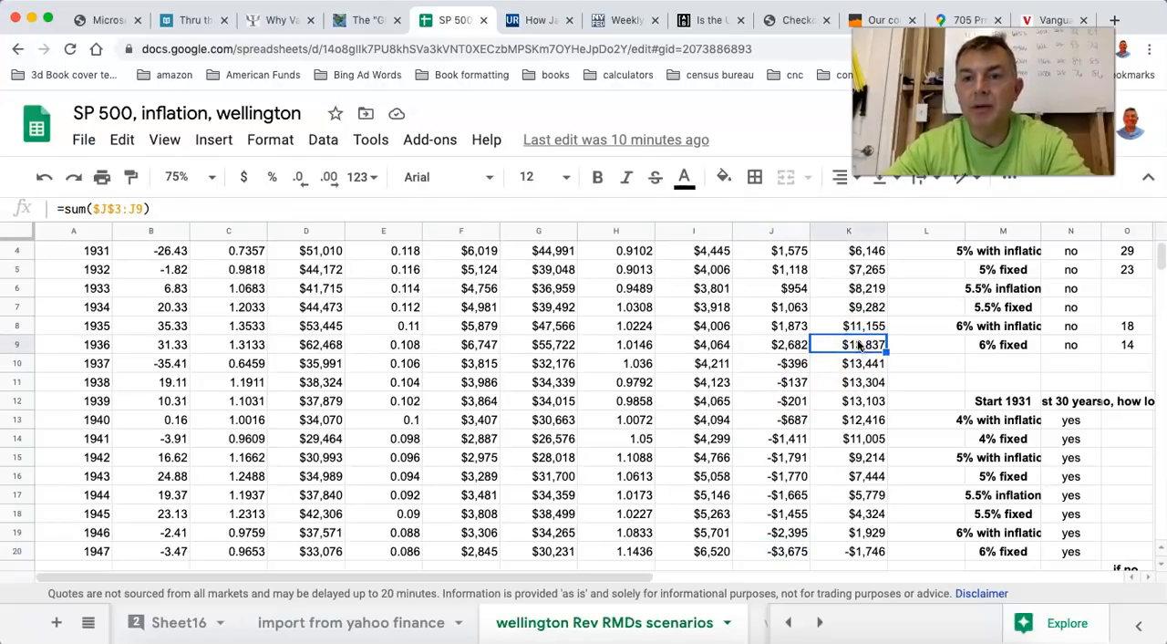
pyautogui.scroll(-2, 859, 345)
pyautogui.scroll(4, 859, 344)
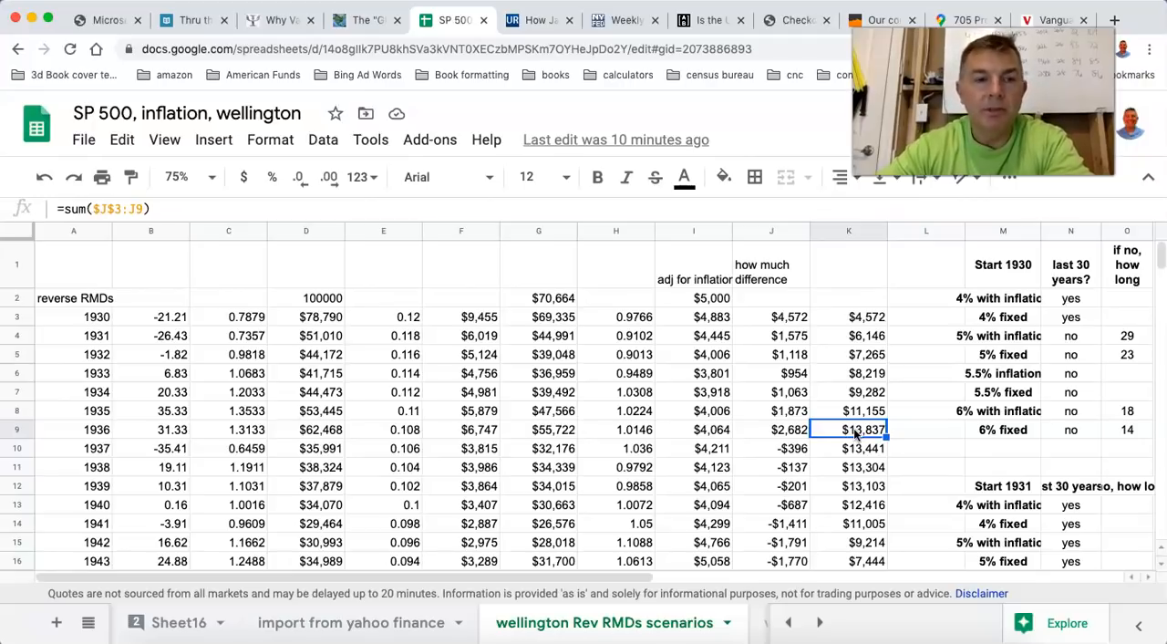
pyautogui.scroll(-3, 716, 438)
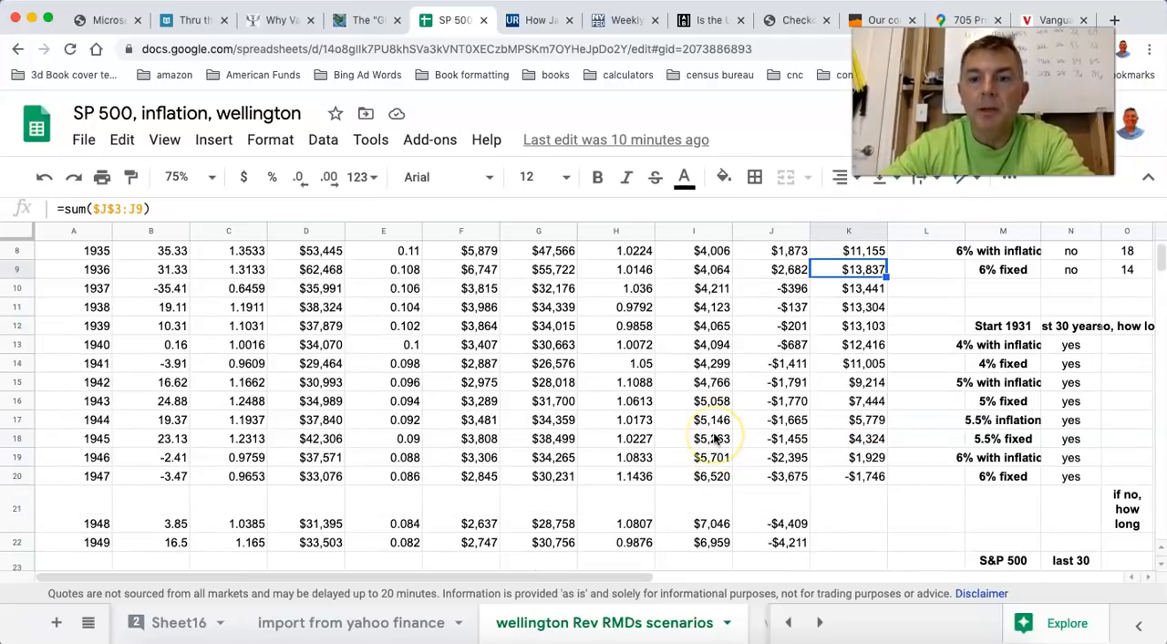
pyautogui.scroll(-5, 445, 460)
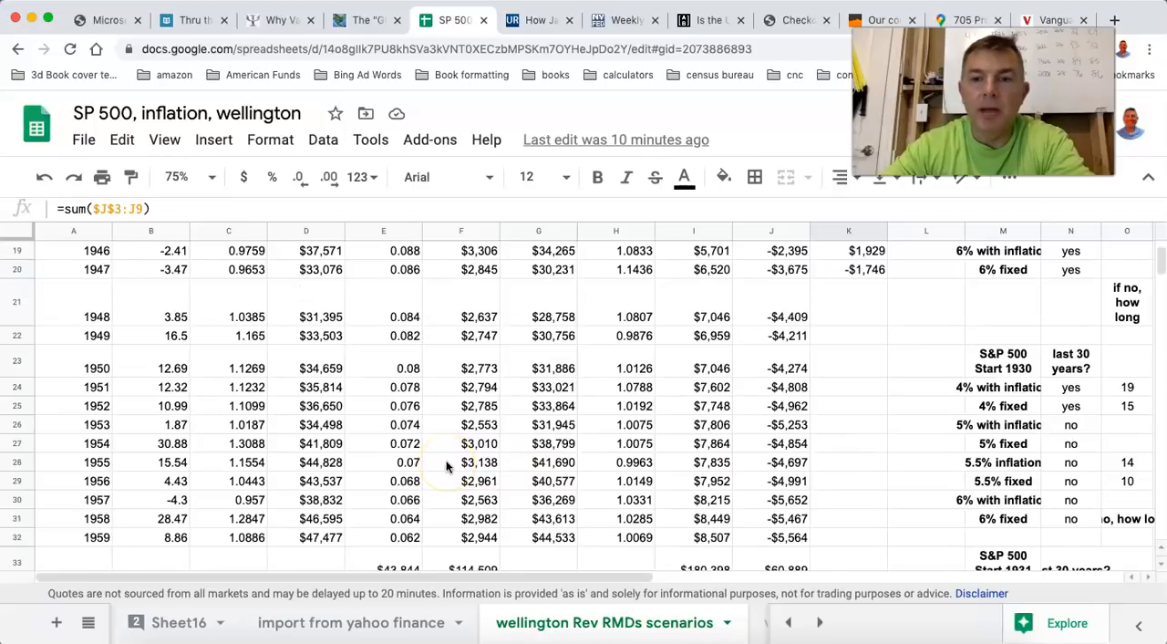
pyautogui.click(865, 276)
pyautogui.scroll(3, 866, 276)
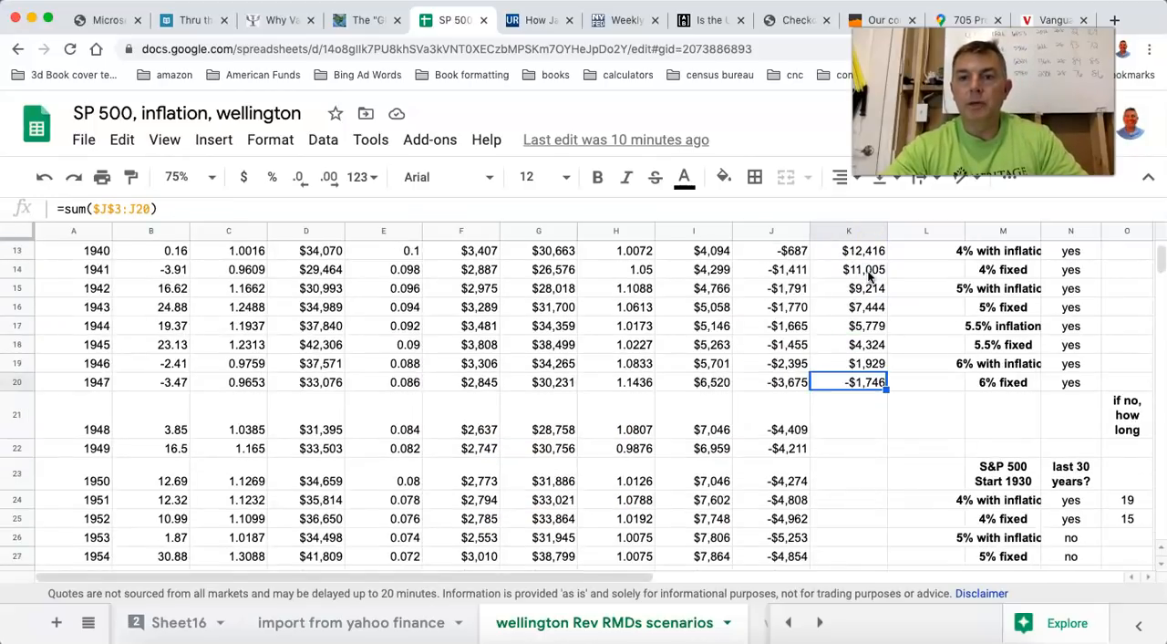
pyautogui.scroll(-2, 881, 404)
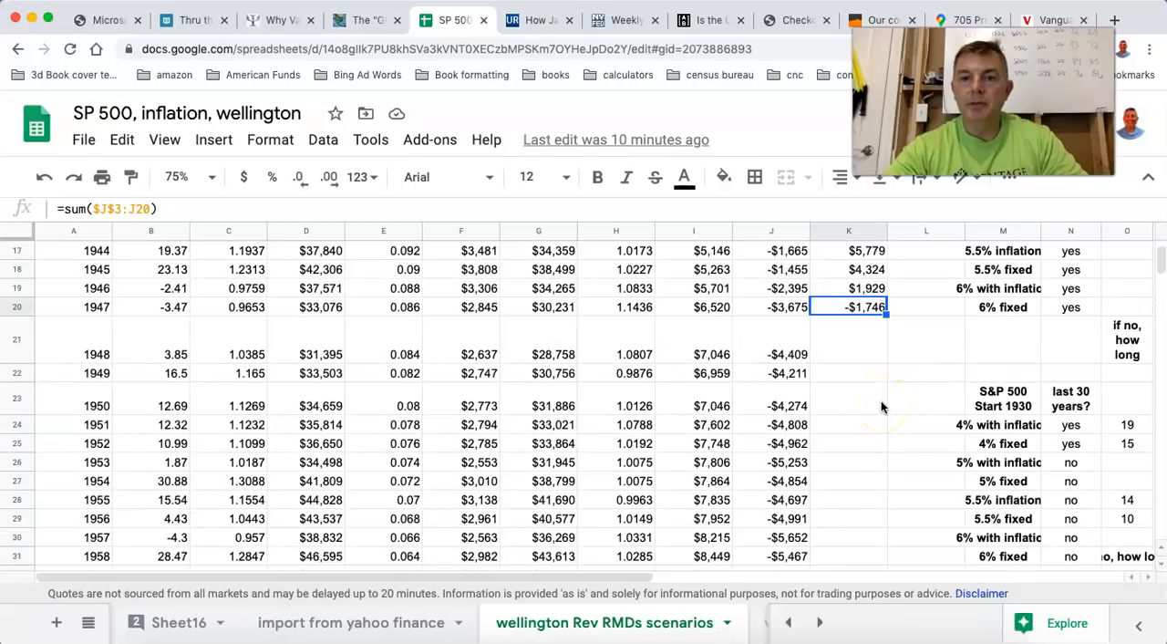
pyautogui.scroll(-1, 881, 407)
pyautogui.moveTo(885, 276); pyautogui.dragTo(876, 541)
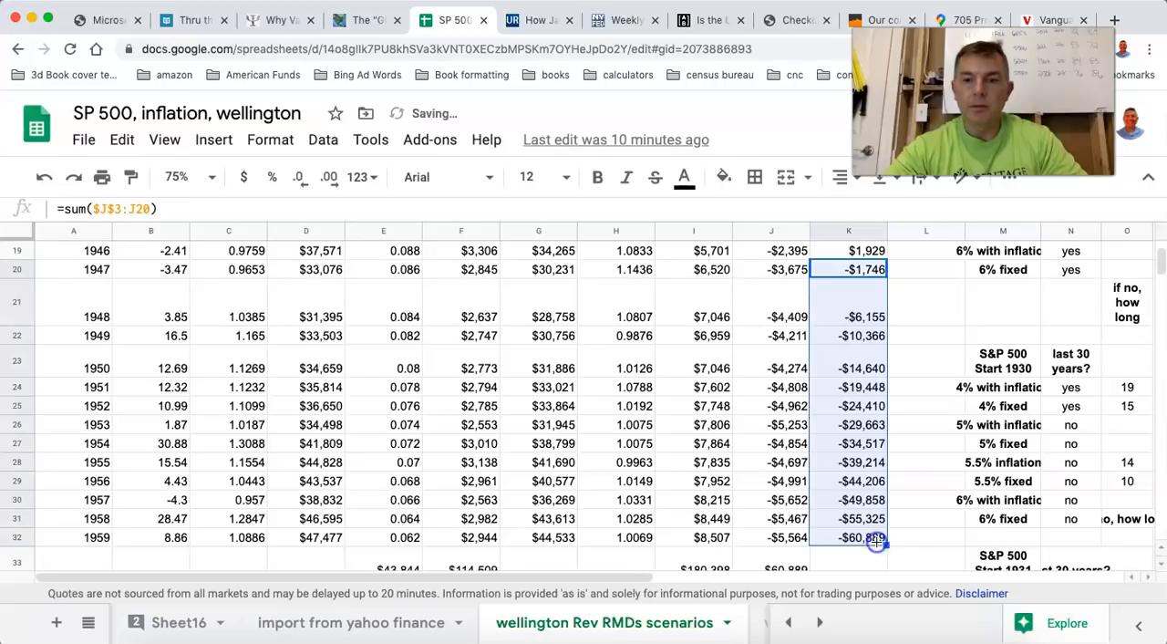
# Check the 1959 cumulative difference, balance, withdrawal rate and withdrawal, along with the 1957 withdrawal.
pyautogui.click(835, 538)
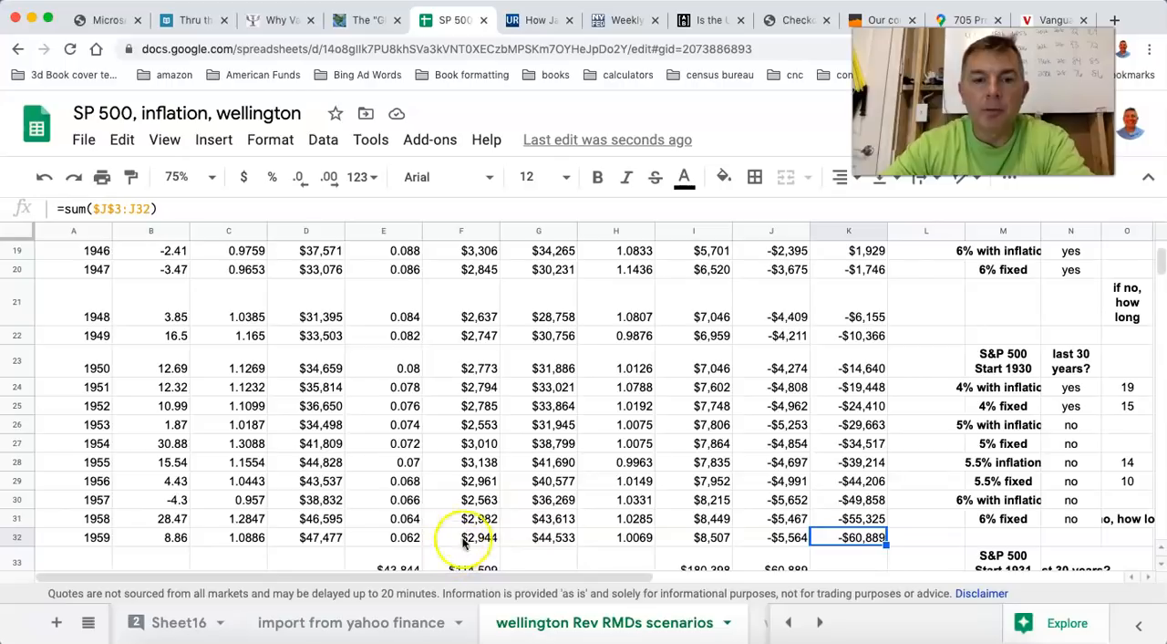
pyautogui.click(311, 539)
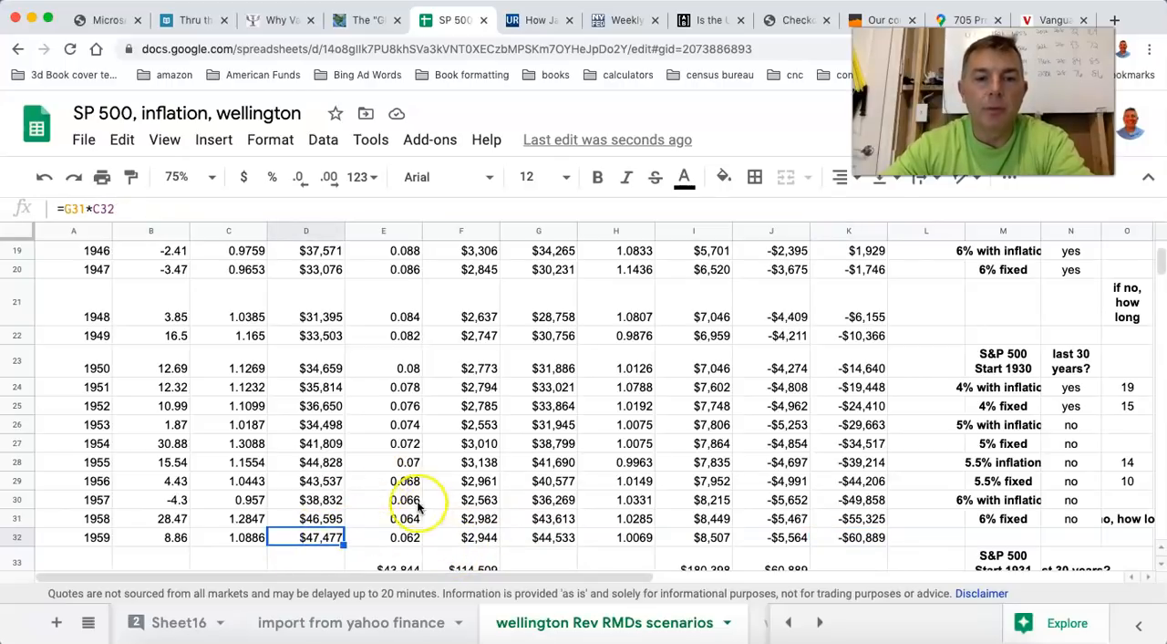
pyautogui.click(407, 537)
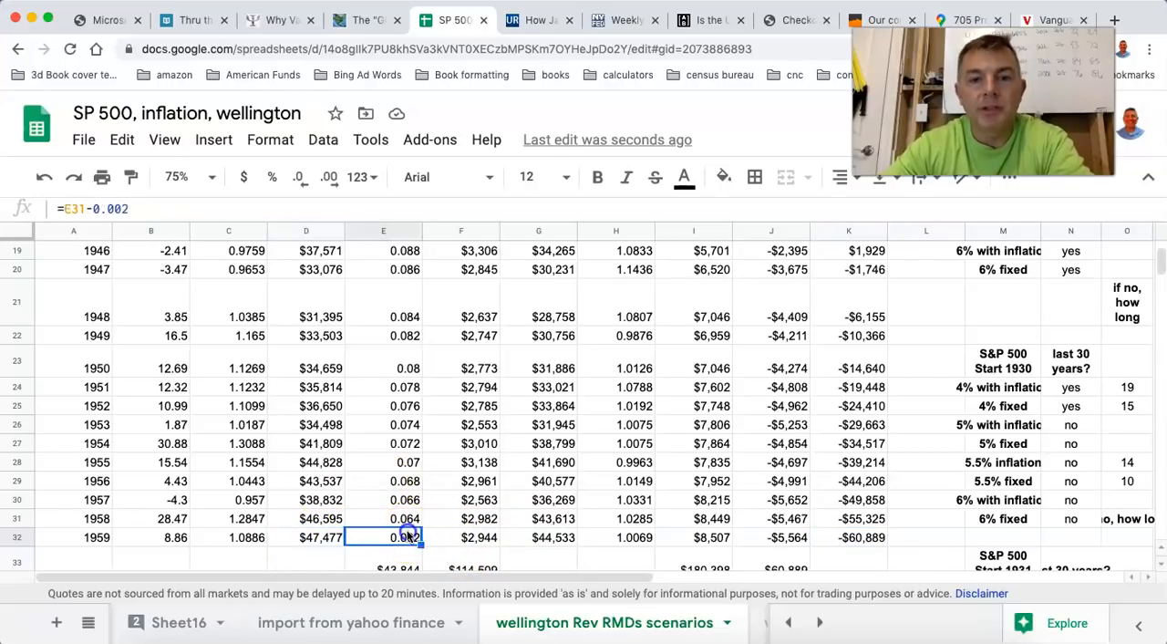
pyautogui.click(476, 538)
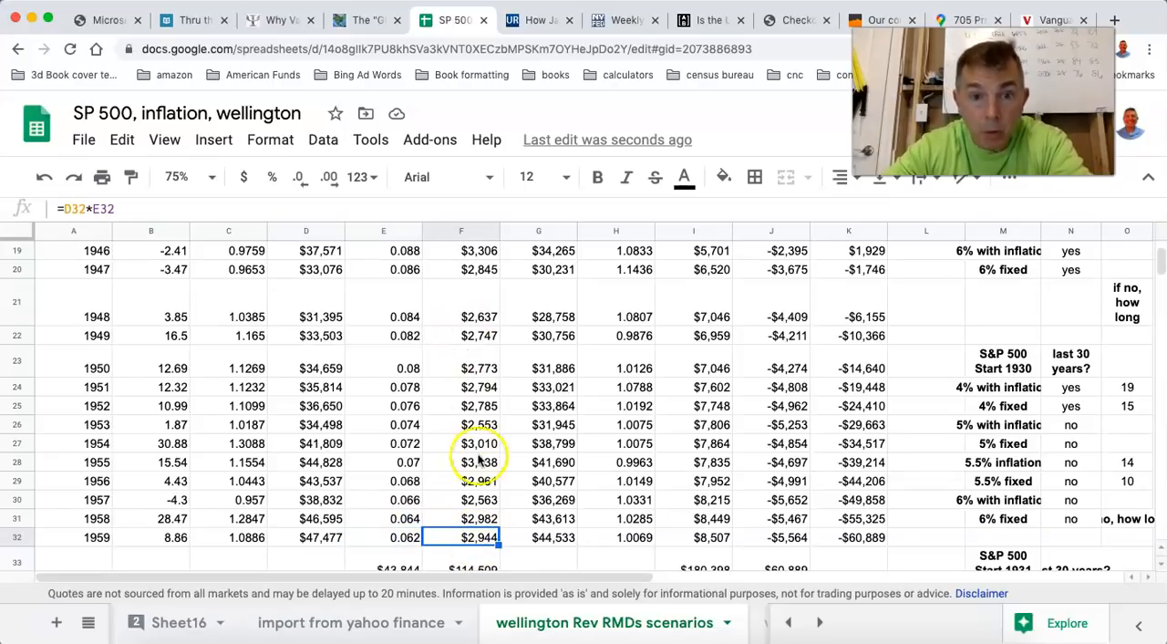
pyautogui.click(490, 501)
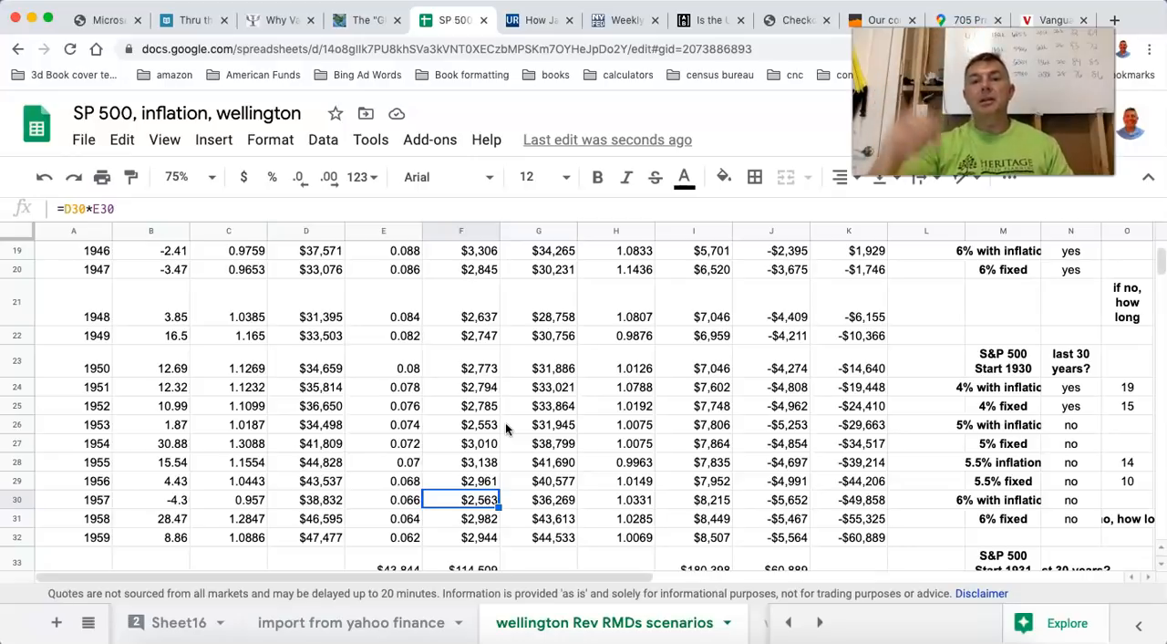
# Review the cumulative difference through 1959 against the earlier years and the totals below the table.
pyautogui.click(857, 540)
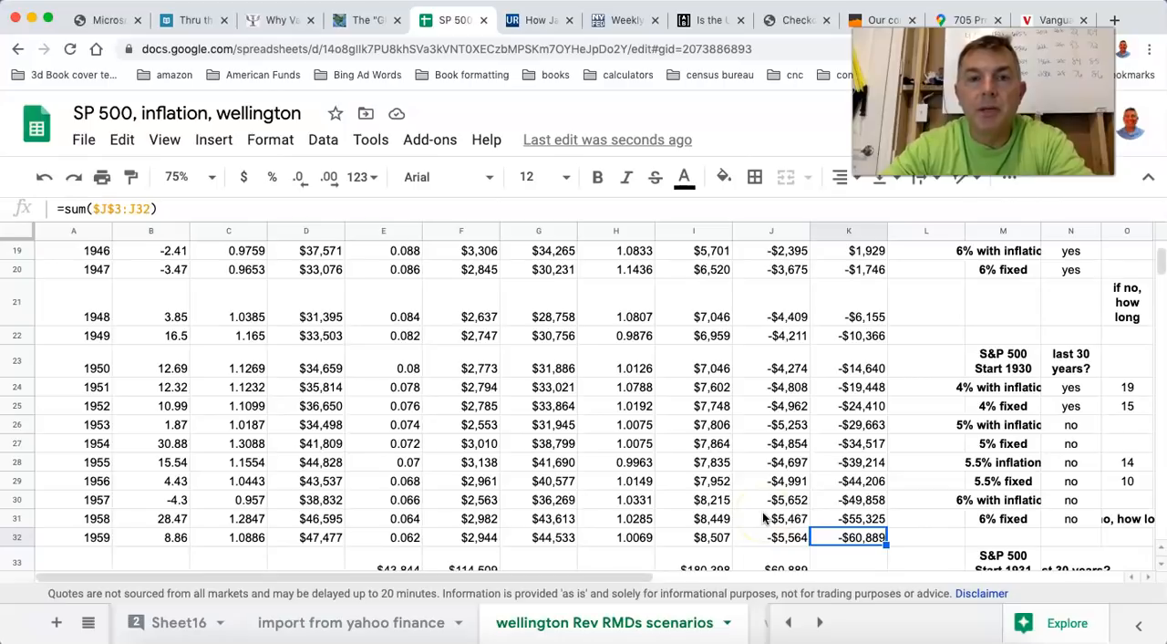
pyautogui.scroll(5, 765, 518)
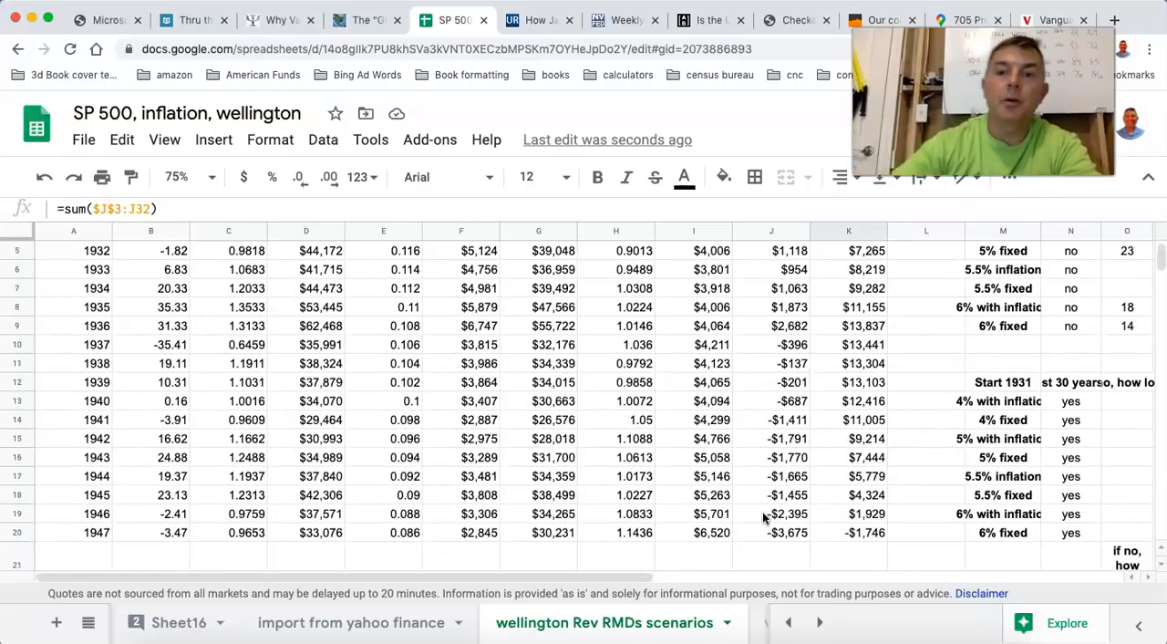
pyautogui.scroll(-6, 764, 518)
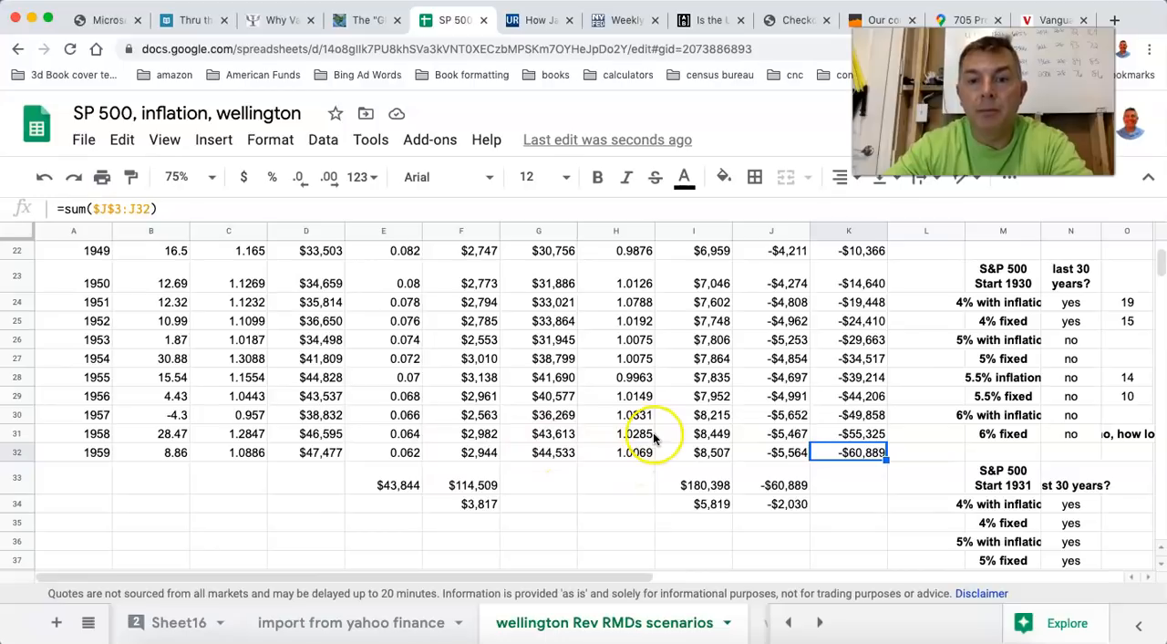
# Compare the reverse RMD ending balance for 1959 with that year's cumulative difference.
pyautogui.click(547, 453)
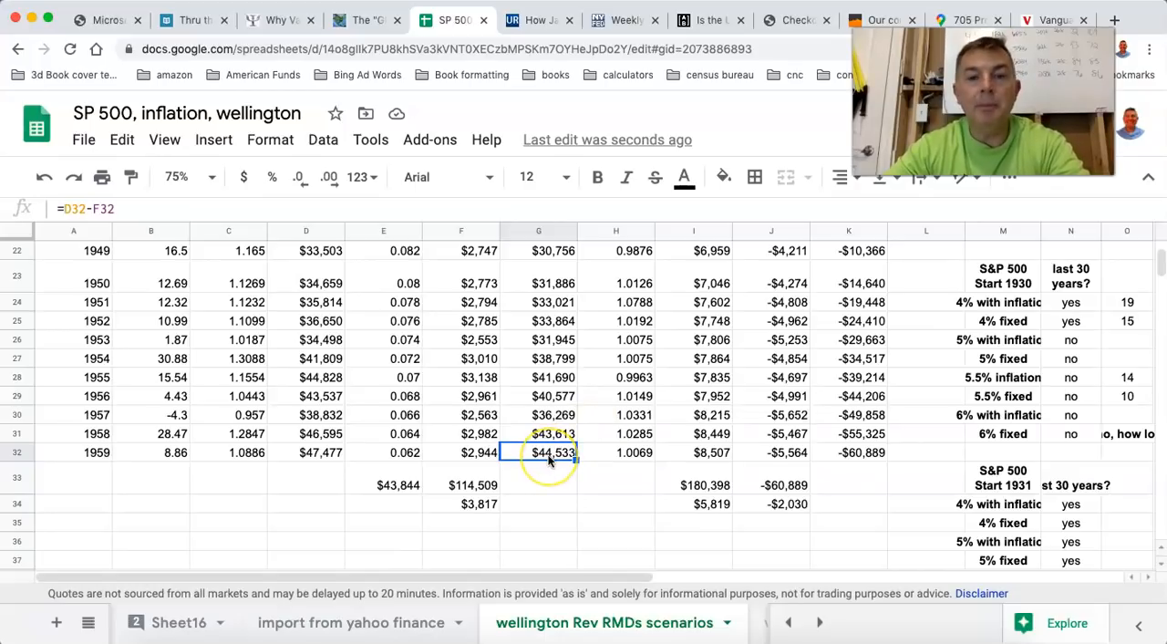
pyautogui.click(846, 454)
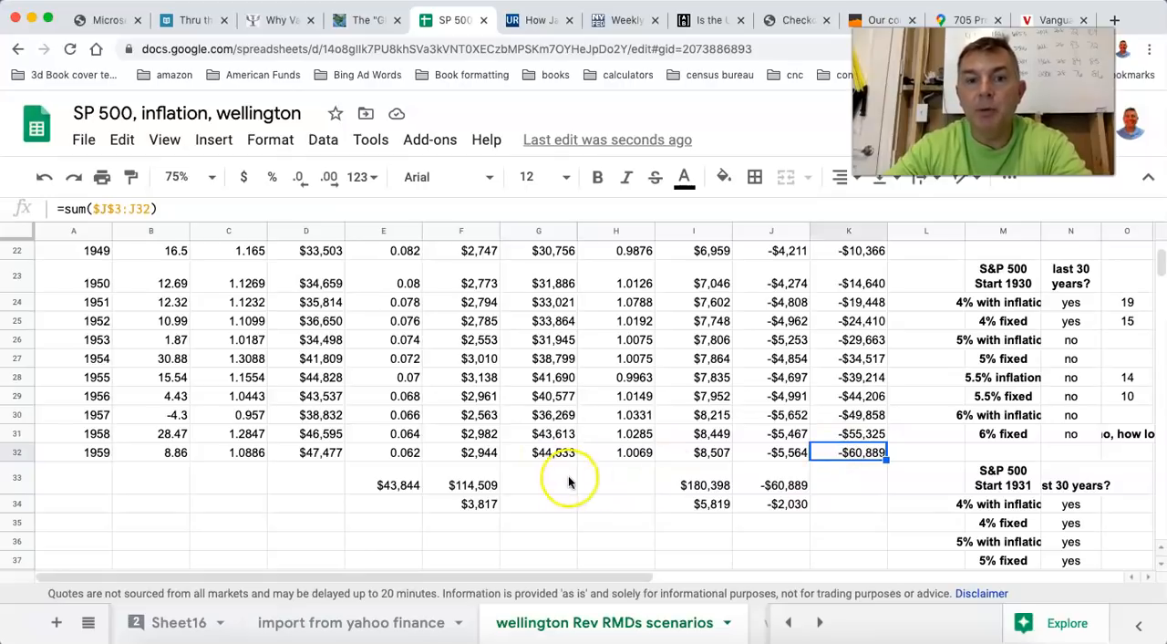
pyautogui.click(547, 453)
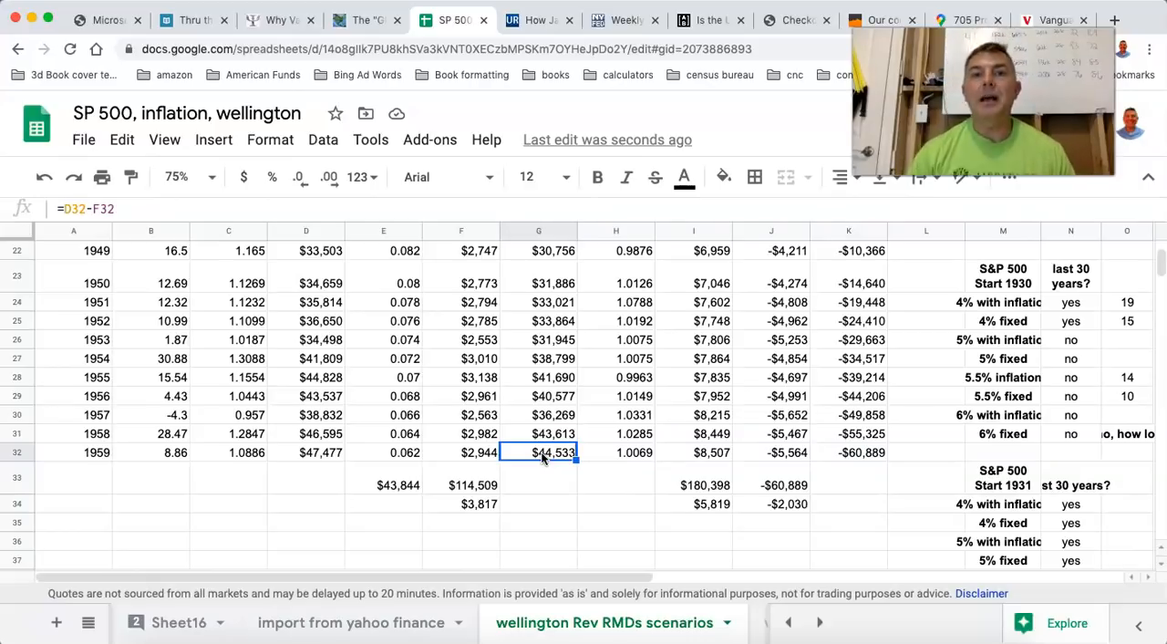
# Check the starting inflation-adjusted withdrawal in column I and the 1959 cumulative difference it leads to.
pyautogui.scroll(7, 543, 458)
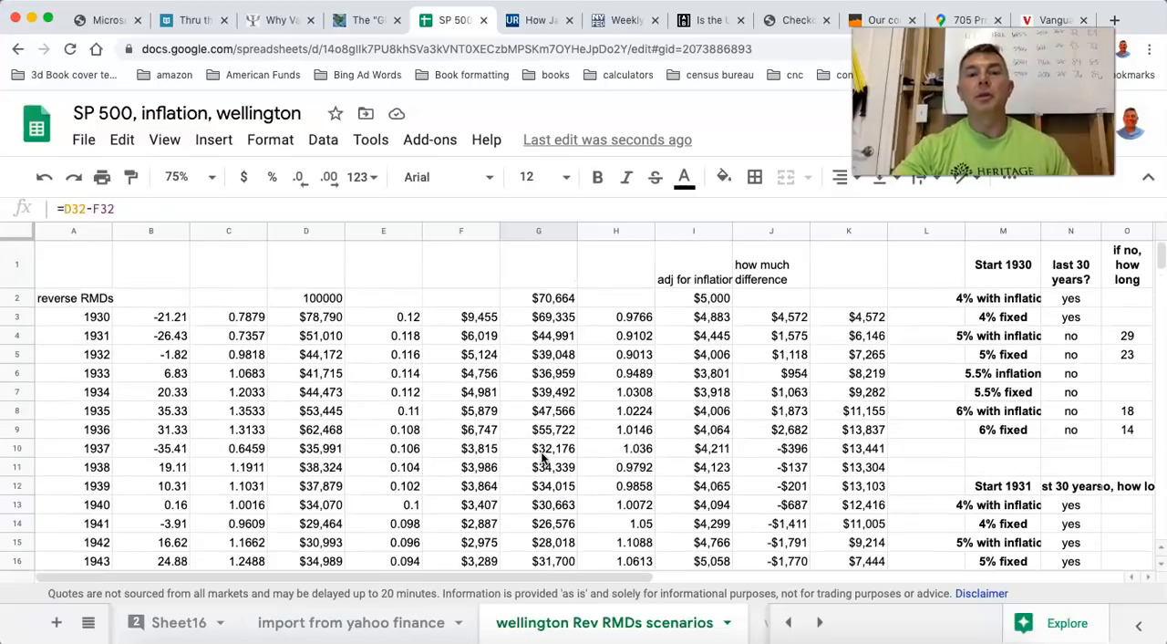
pyautogui.click(701, 299)
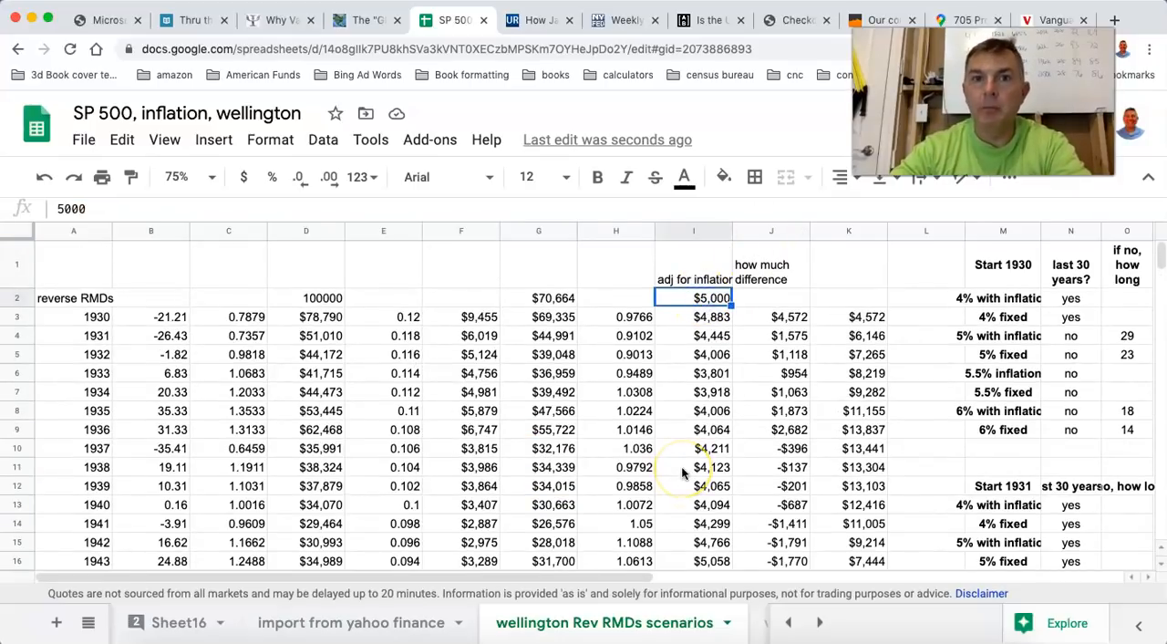
pyautogui.scroll(-3, 682, 473)
pyautogui.hscroll(1, 683, 473)
pyautogui.scroll(-6, 682, 473)
pyautogui.click(781, 363)
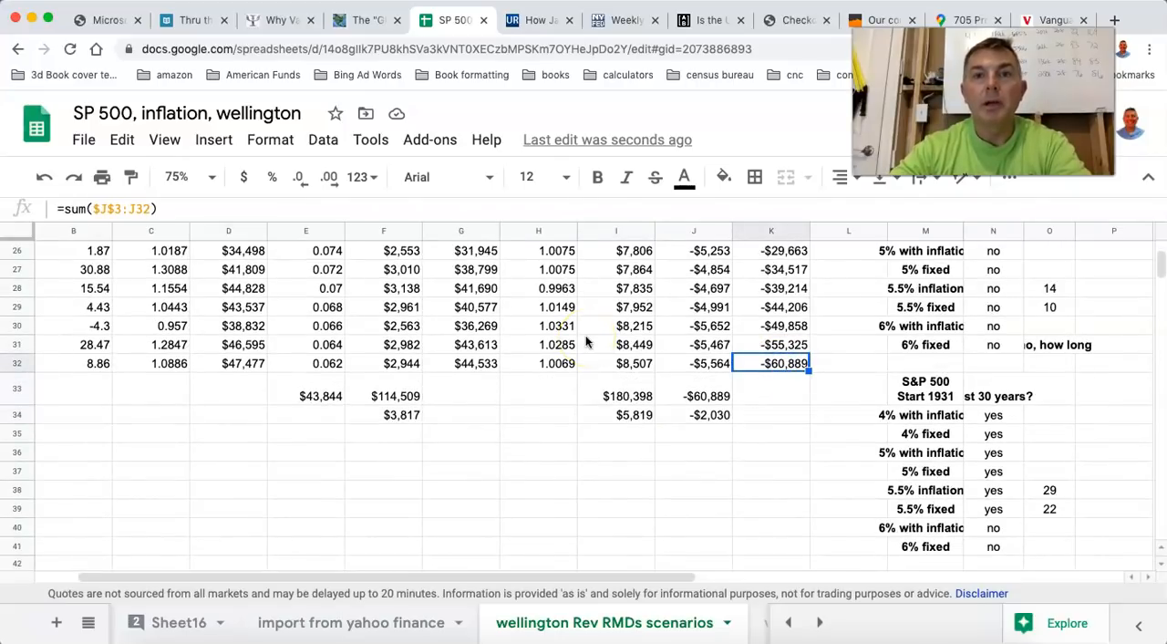
# Set the 1930 reverse RMD withdrawal rate in column E to 0.1.
pyautogui.scroll(10, 587, 341)
pyautogui.scroll(-6, 586, 341)
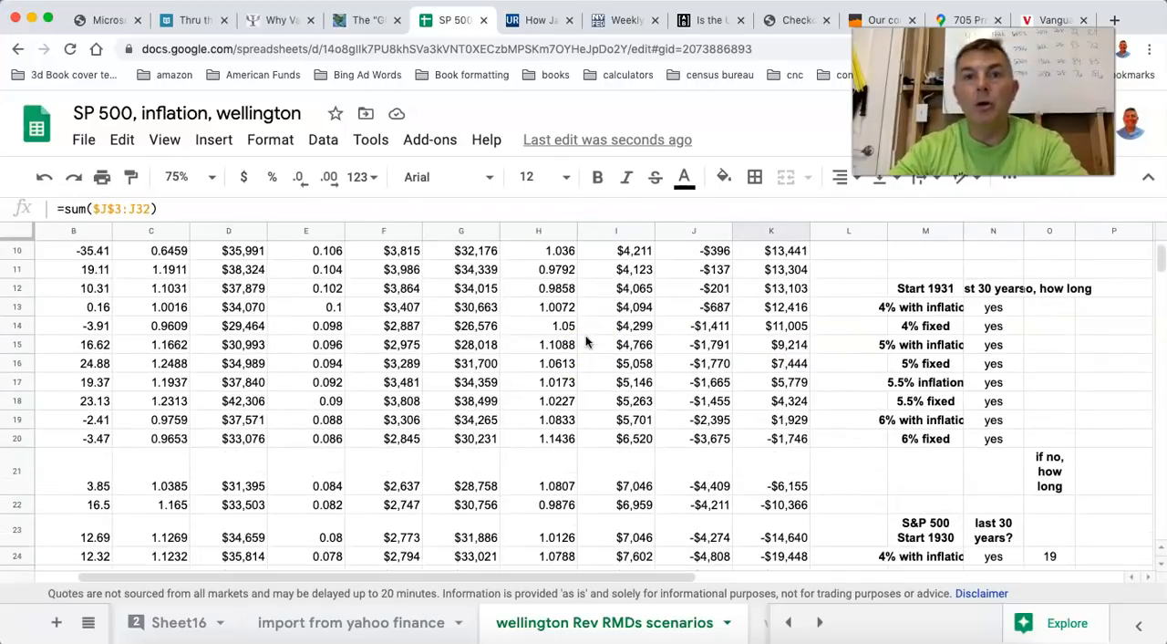
pyautogui.scroll(6, 587, 341)
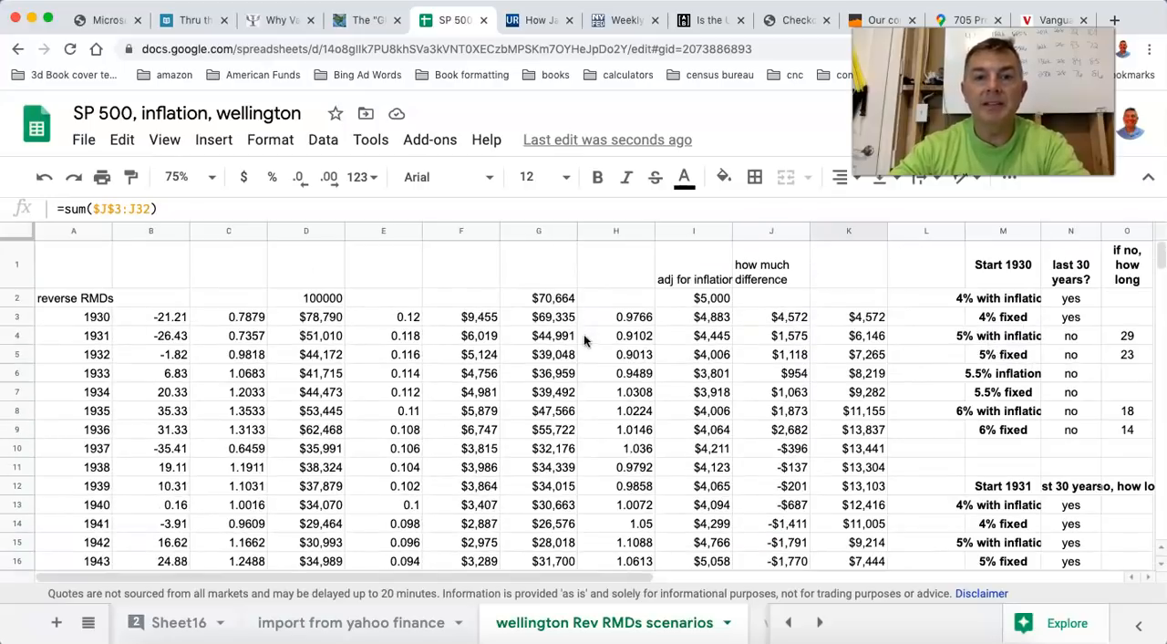
pyautogui.click(404, 317)
pyautogui.write('.1')
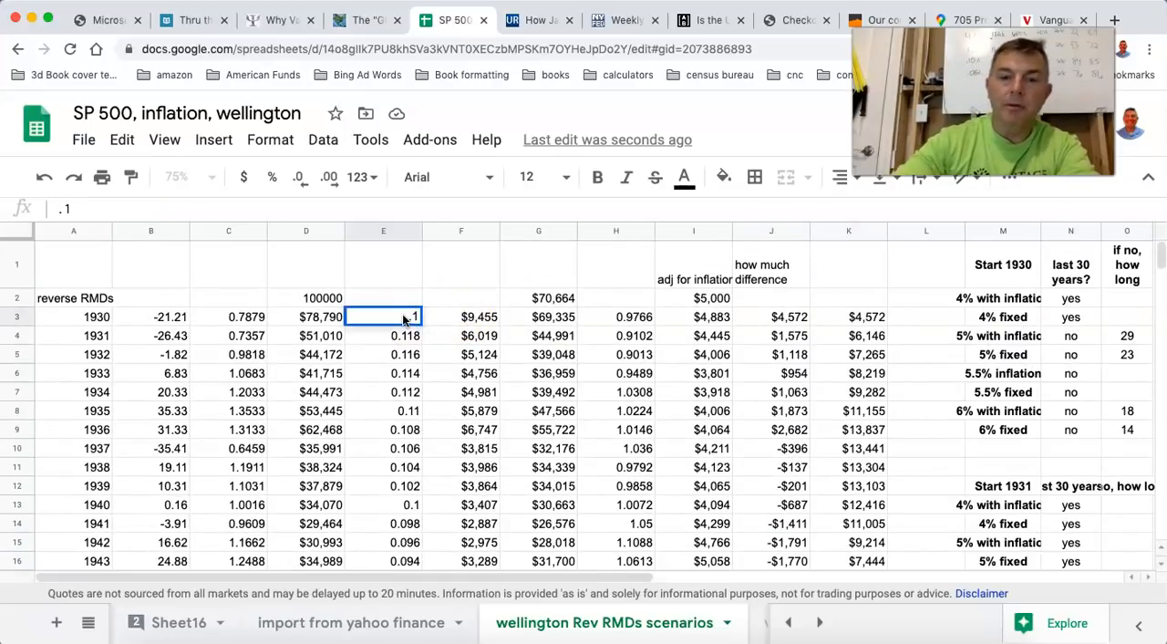
pyautogui.press('Return')
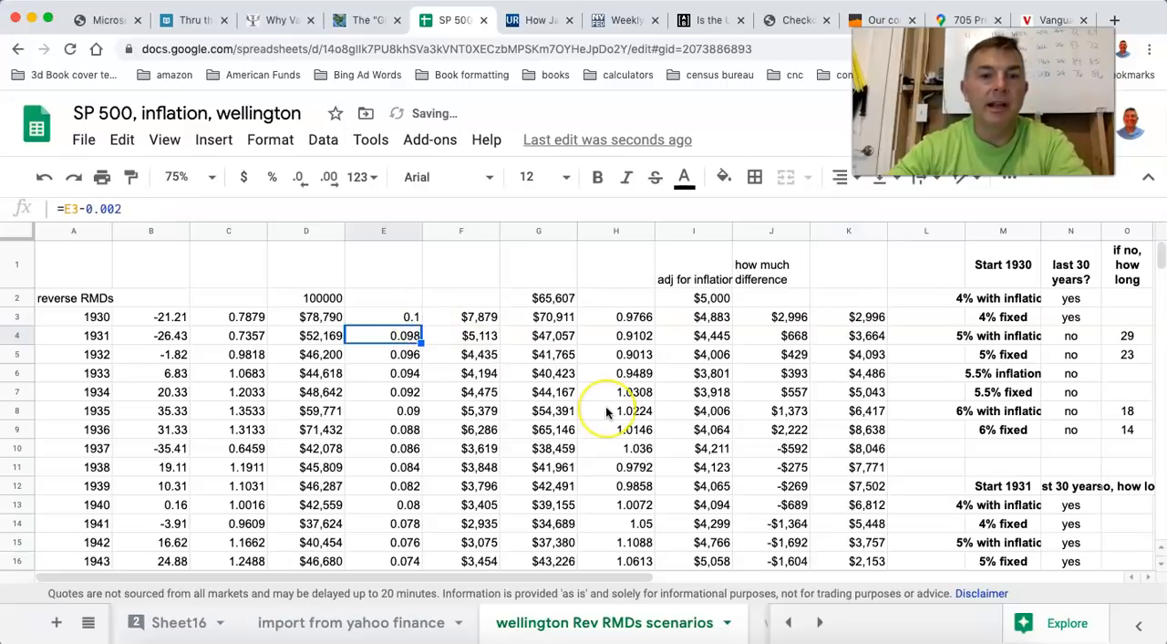
# Examine the 1945 cumulative difference under the new rate, plus the 1959 cumulative difference and ending balance.
pyautogui.scroll(-3, 606, 406)
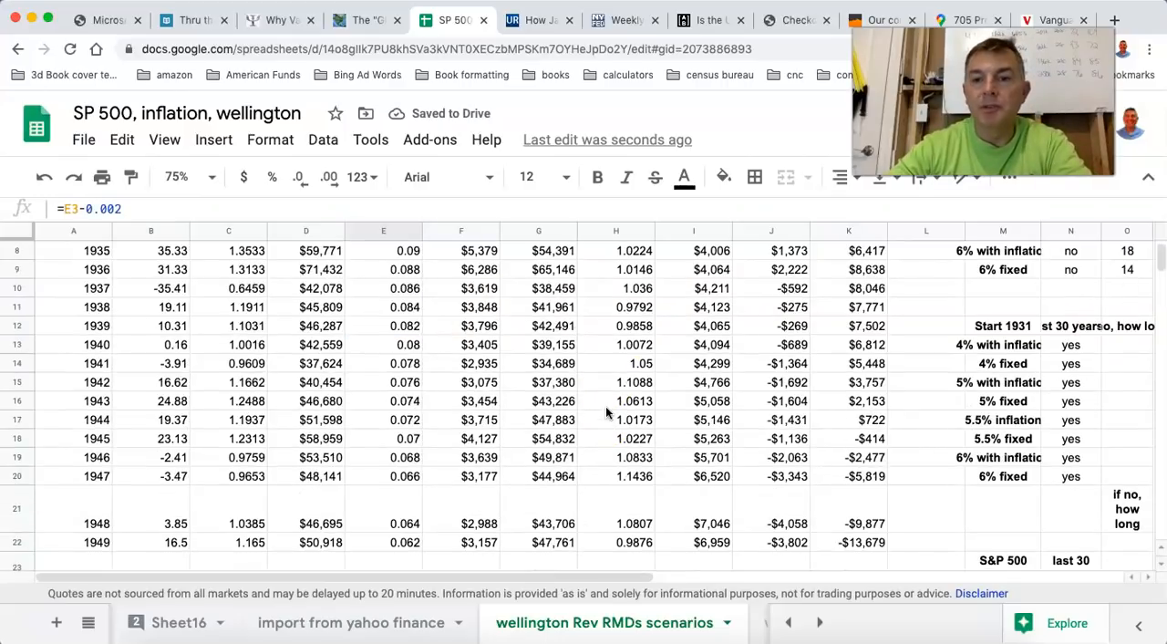
pyautogui.click(867, 438)
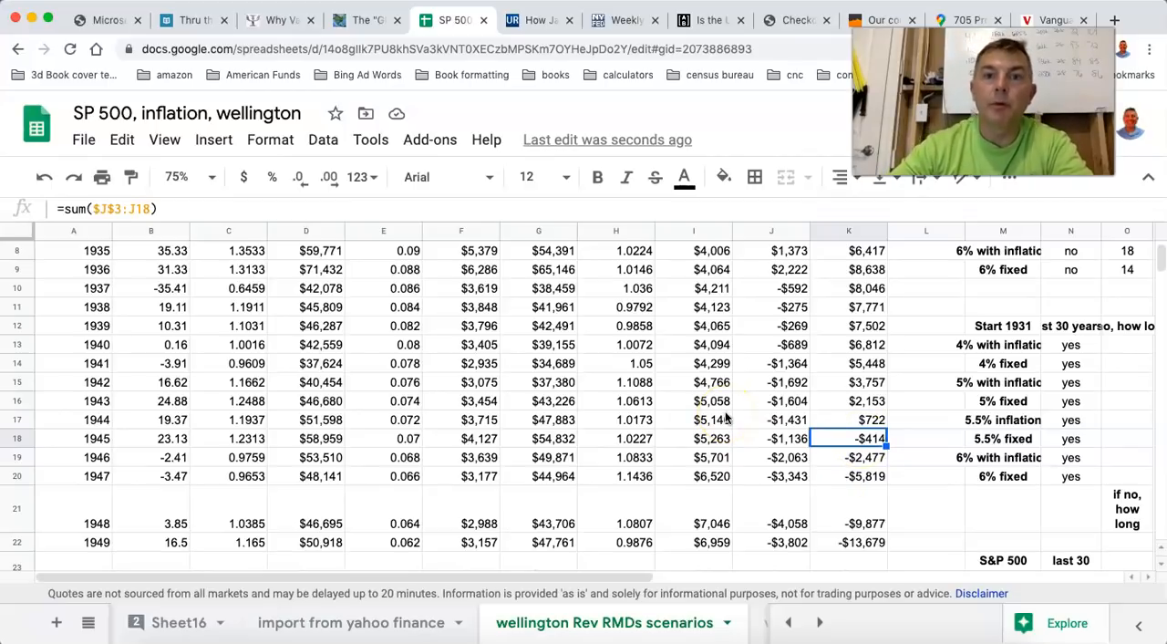
pyautogui.scroll(-4, 727, 418)
pyautogui.hscroll(1, 727, 418)
pyautogui.scroll(3, 727, 418)
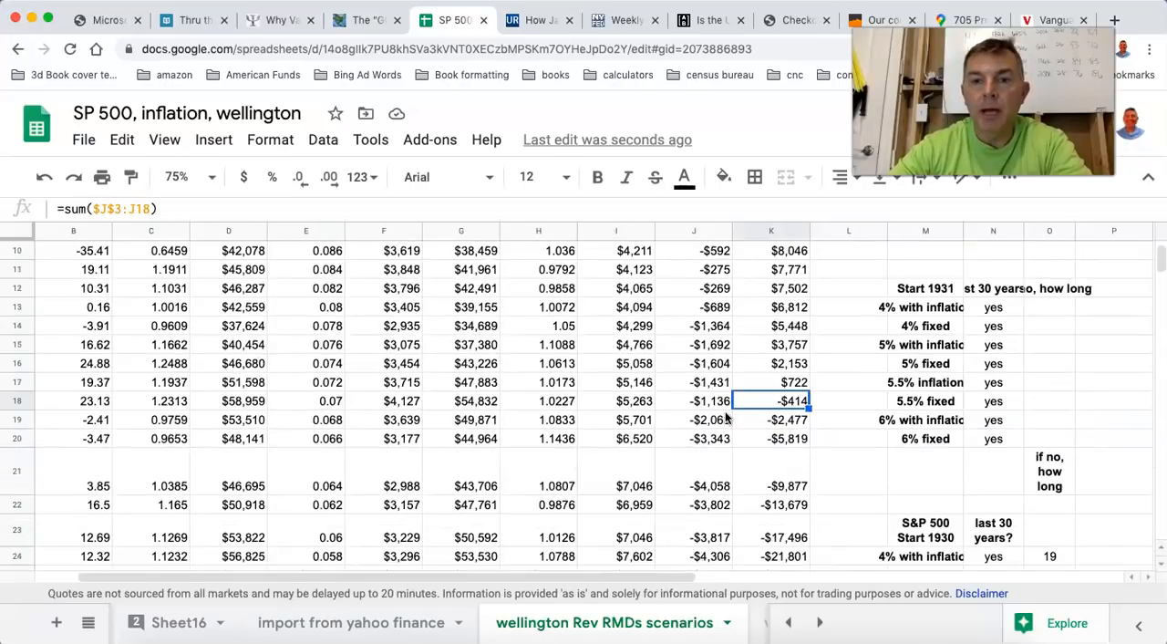
pyautogui.scroll(-5, 727, 417)
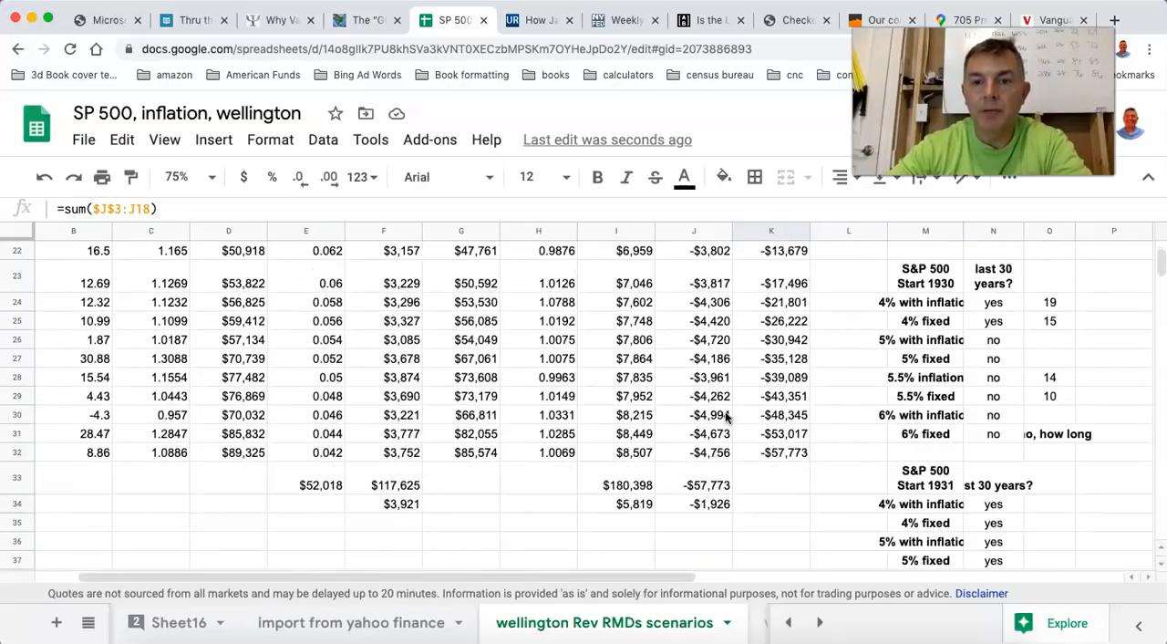
pyautogui.click(775, 456)
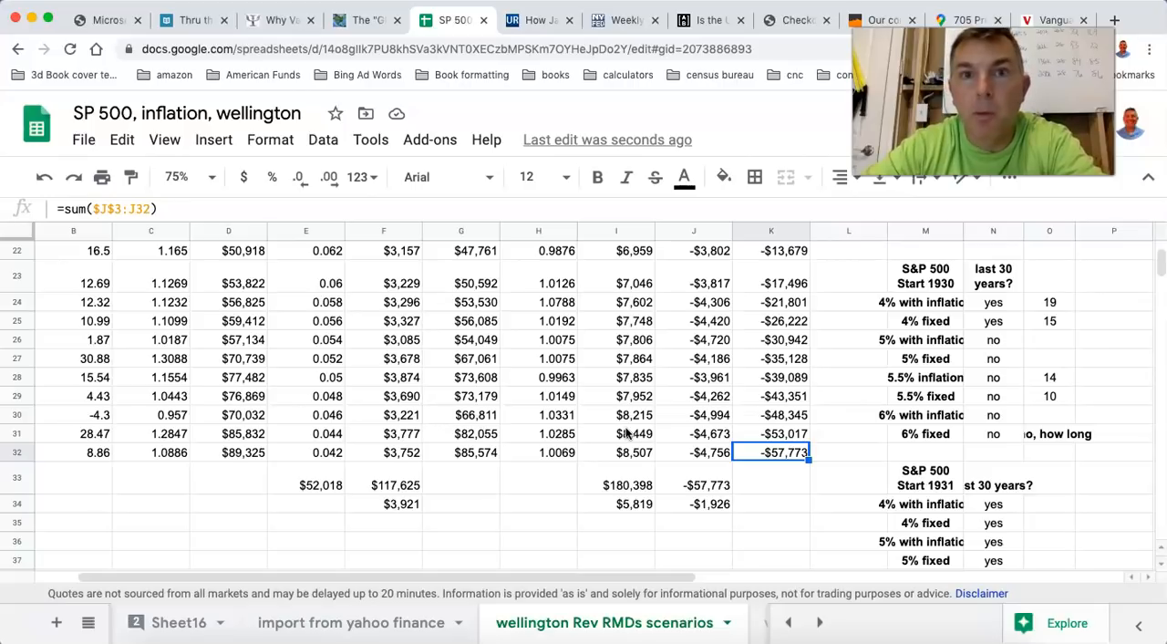
pyautogui.click(467, 453)
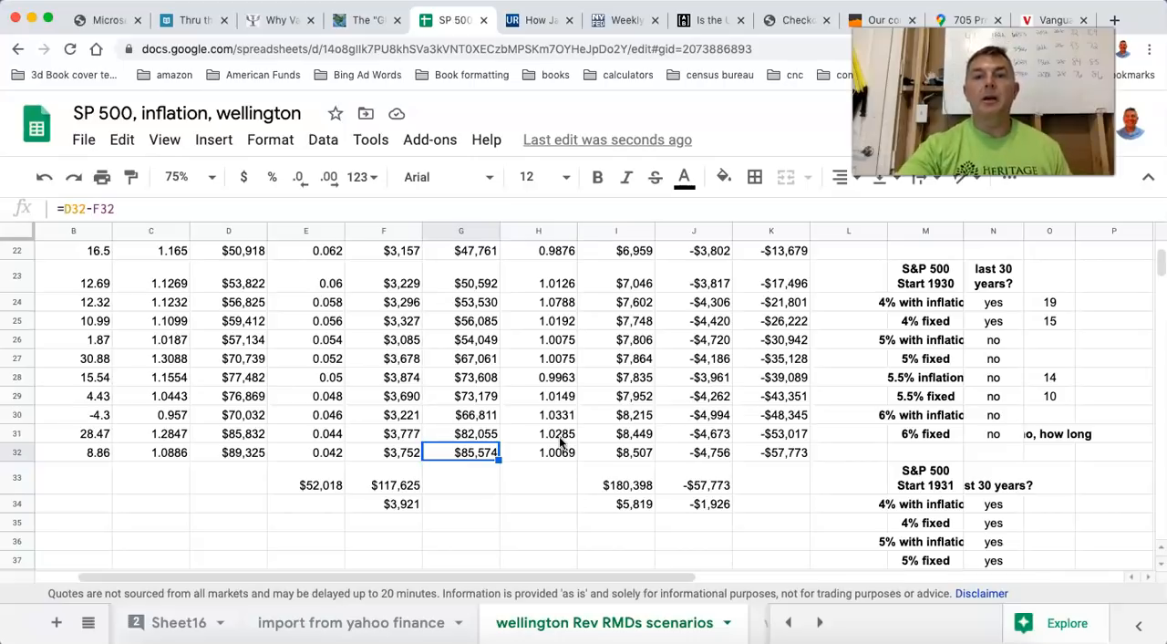
# Review the cumulative difference for 1937 and follow the yearly differences down through 1959.
pyautogui.scroll(10, 559, 436)
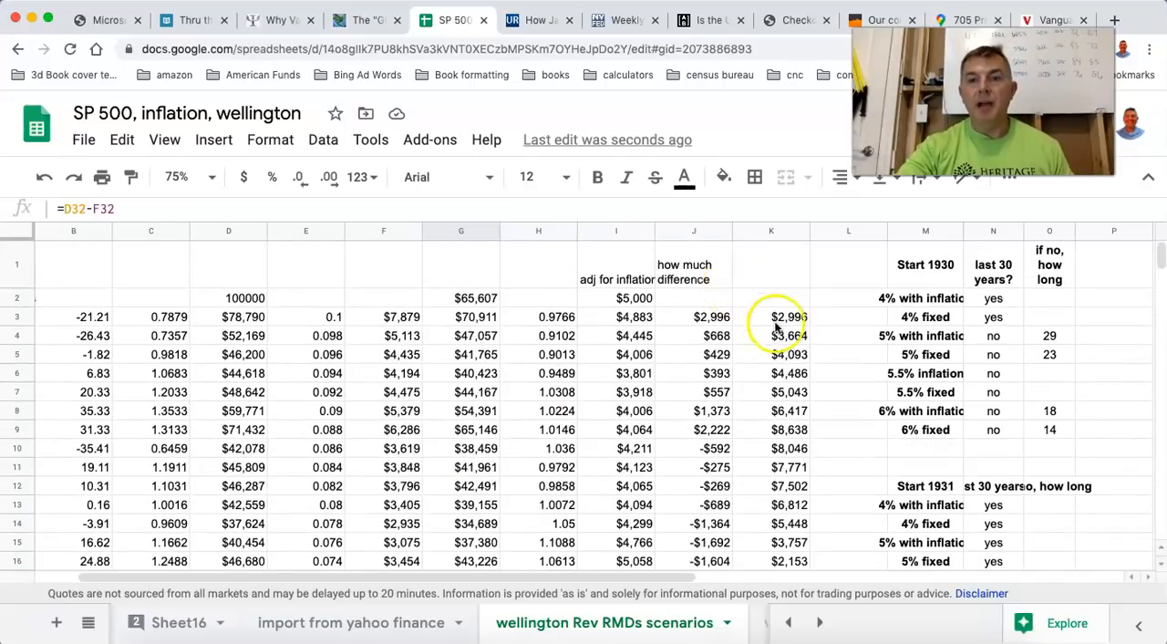
pyautogui.click(792, 451)
pyautogui.hscroll(-1, 792, 450)
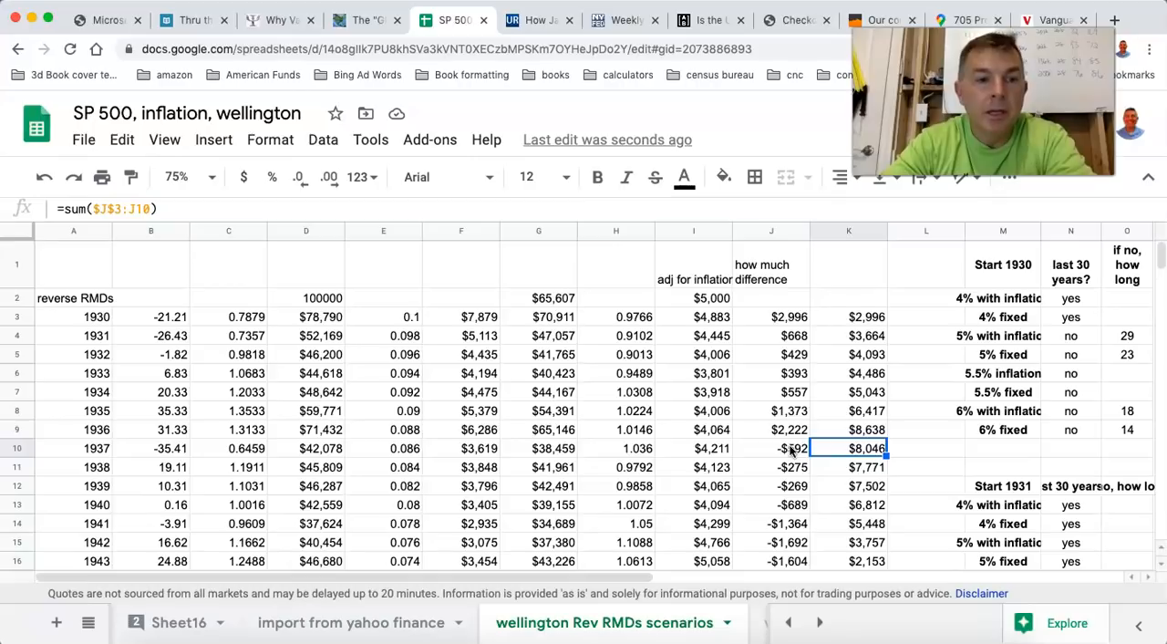
pyautogui.scroll(-10, 792, 449)
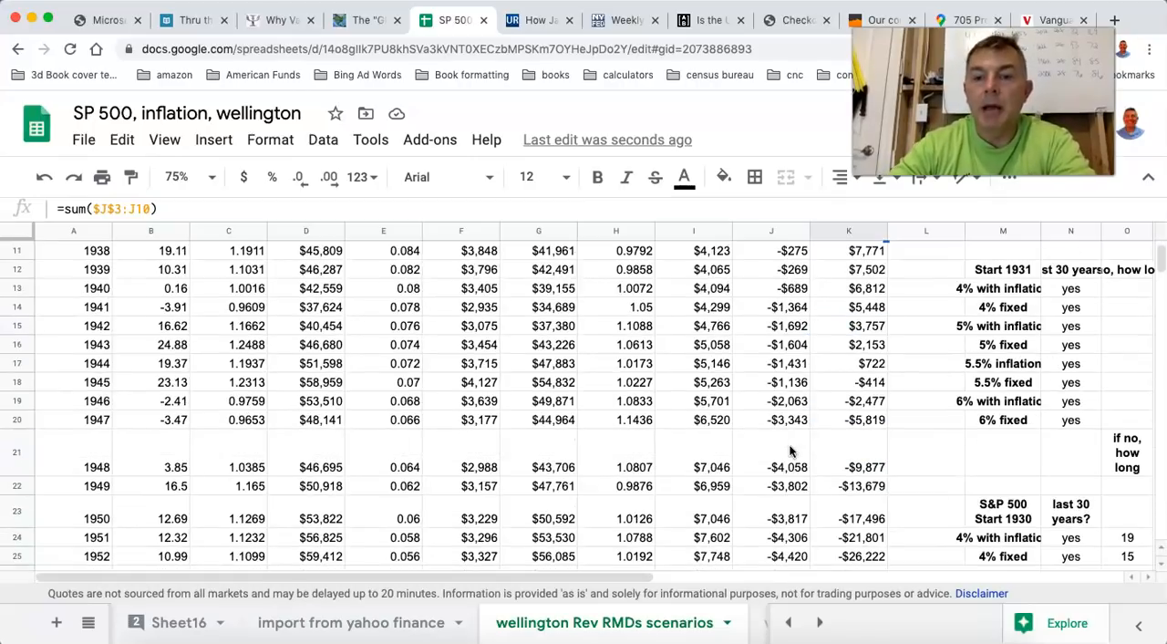
pyautogui.scroll(1, 792, 449)
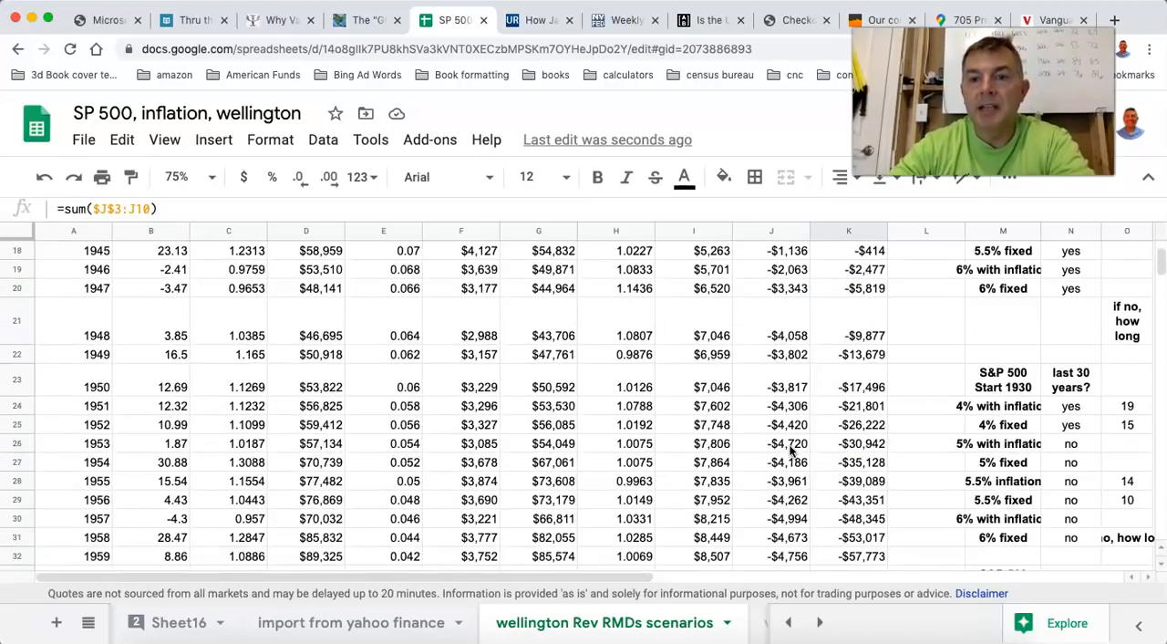
pyautogui.scroll(-3, 792, 449)
pyautogui.scroll(1, 786, 378)
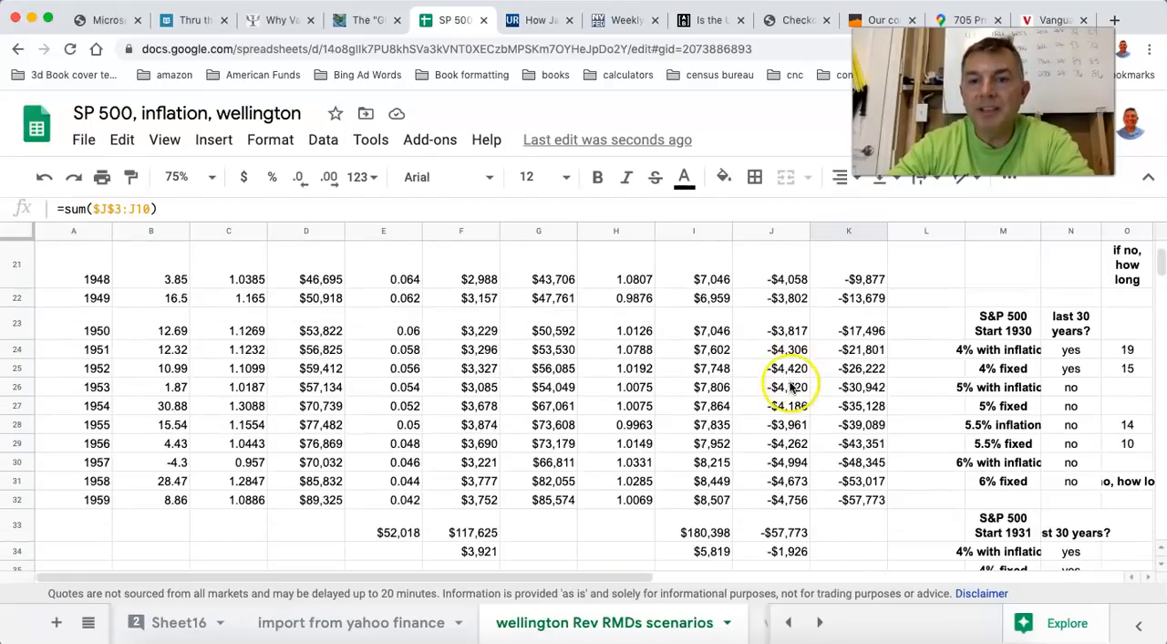
# Check the 1950 yearly difference, and compare the 1959 cumulative difference with the balance remaining that year.
pyautogui.click(782, 336)
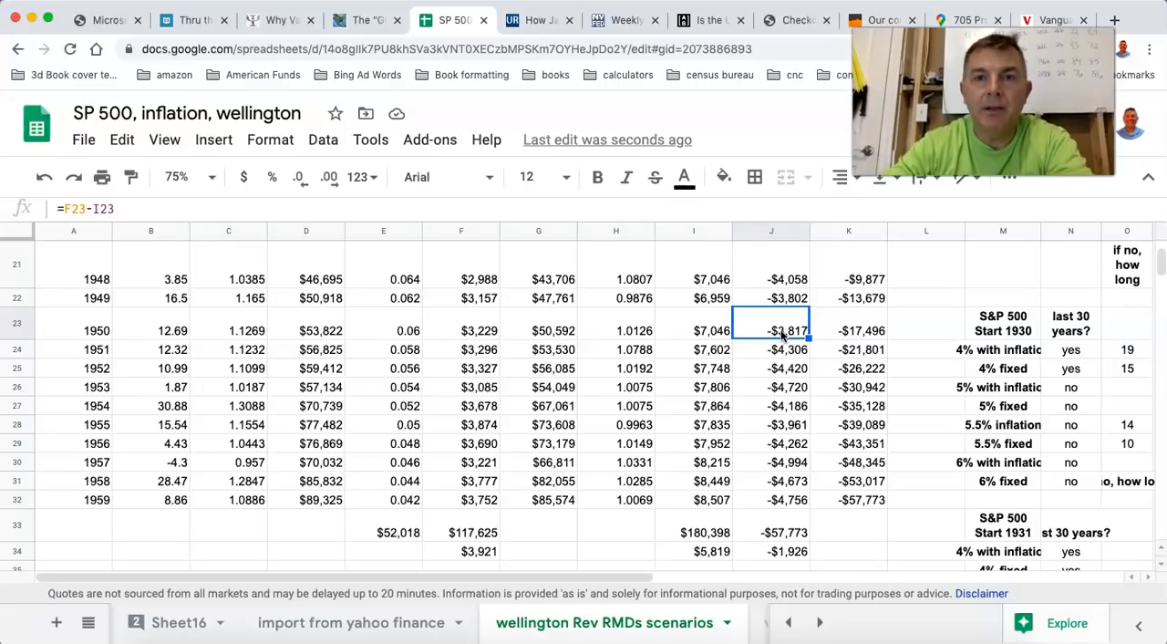
pyautogui.click(864, 499)
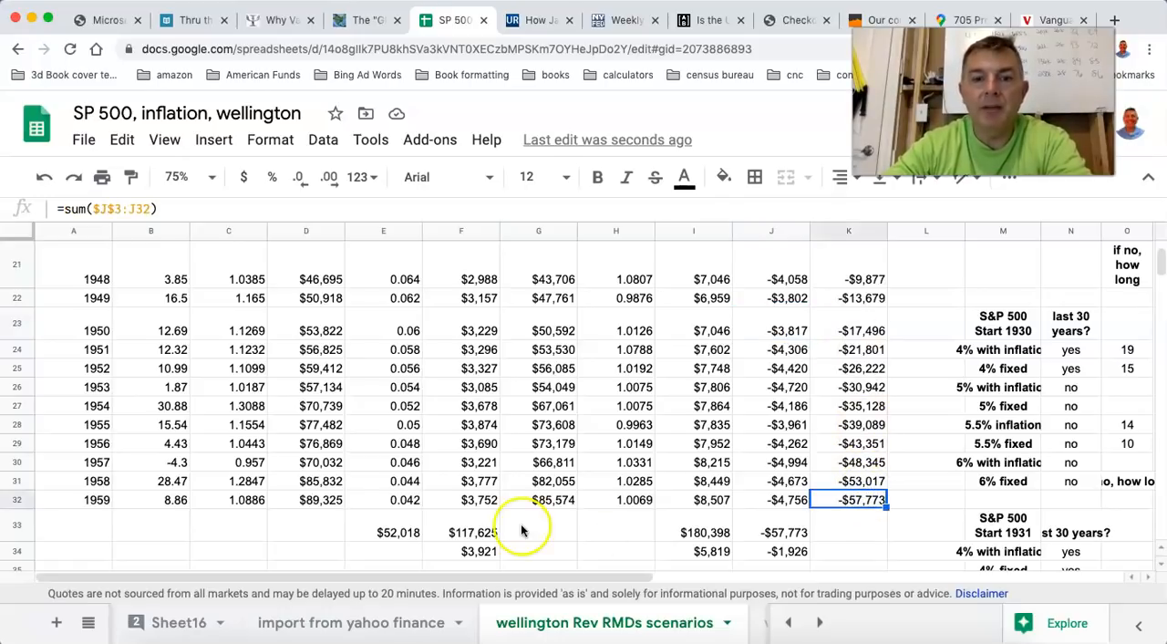
pyautogui.click(537, 502)
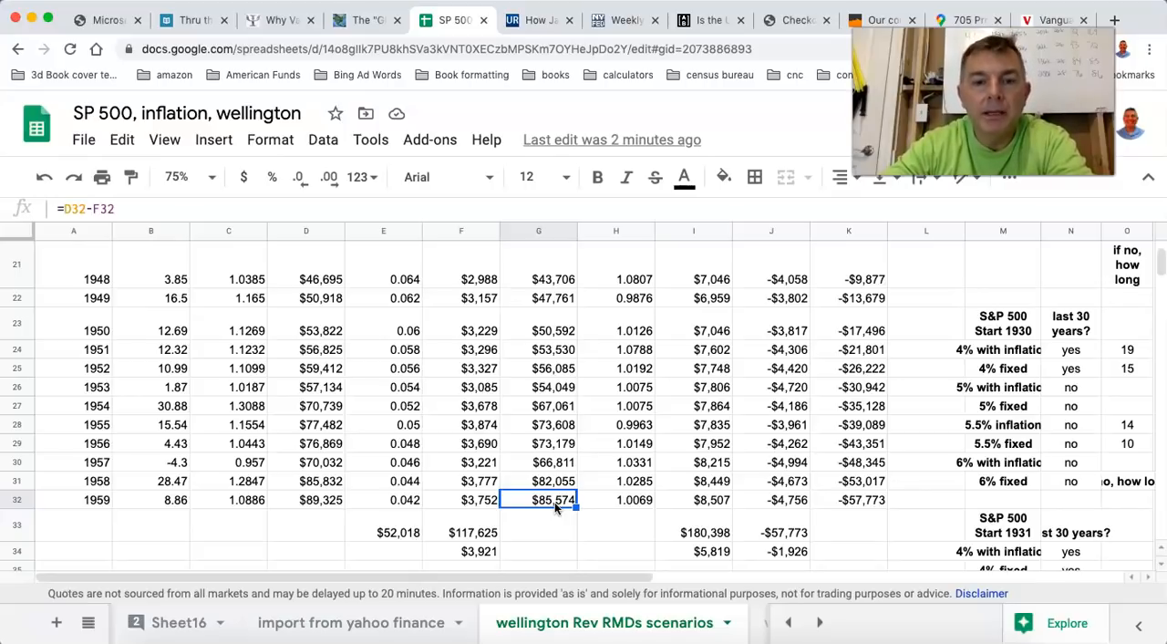
# Set the starting inflation-adjusted withdrawal at the head of column I to 4000.
pyautogui.scroll(6, 554, 502)
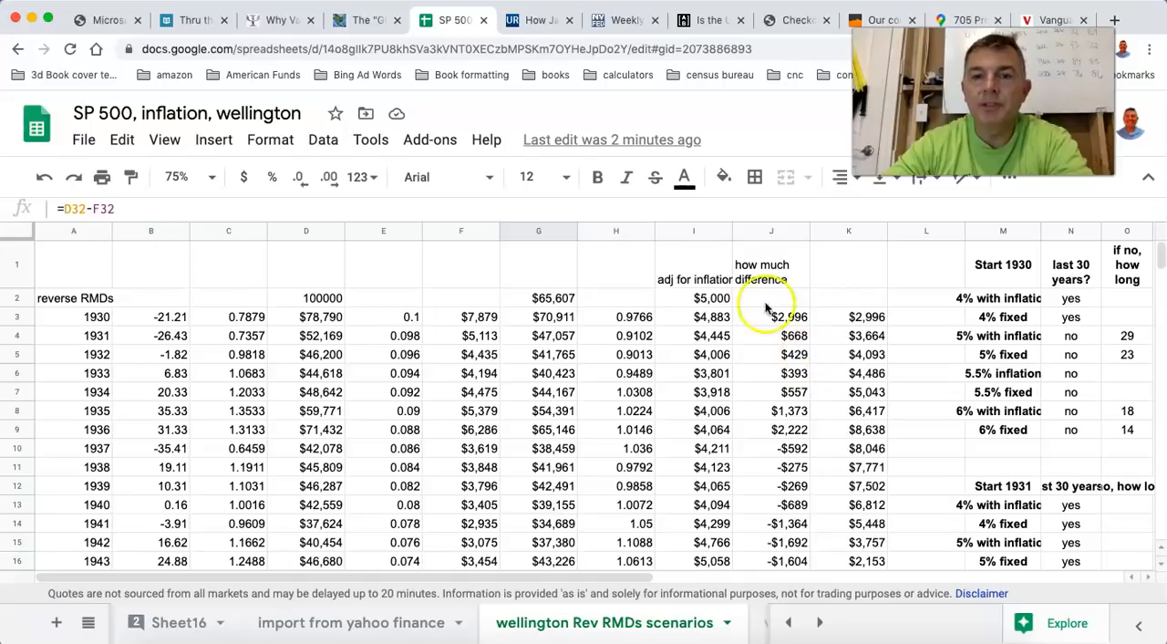
pyautogui.click(710, 317)
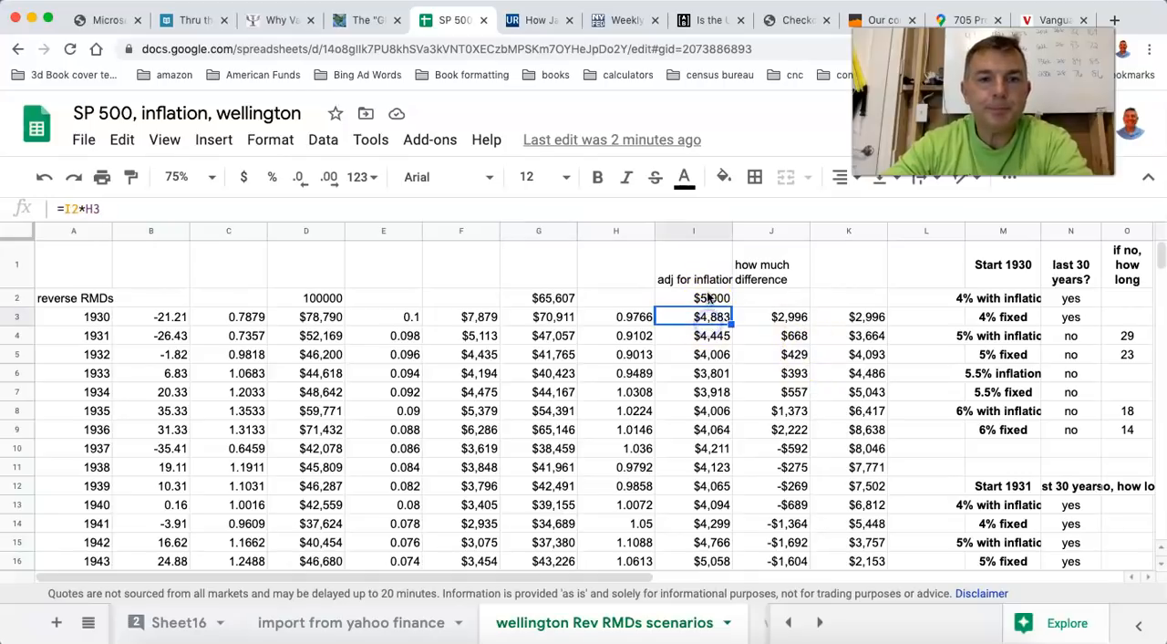
pyautogui.click(710, 299)
pyautogui.write('4000')
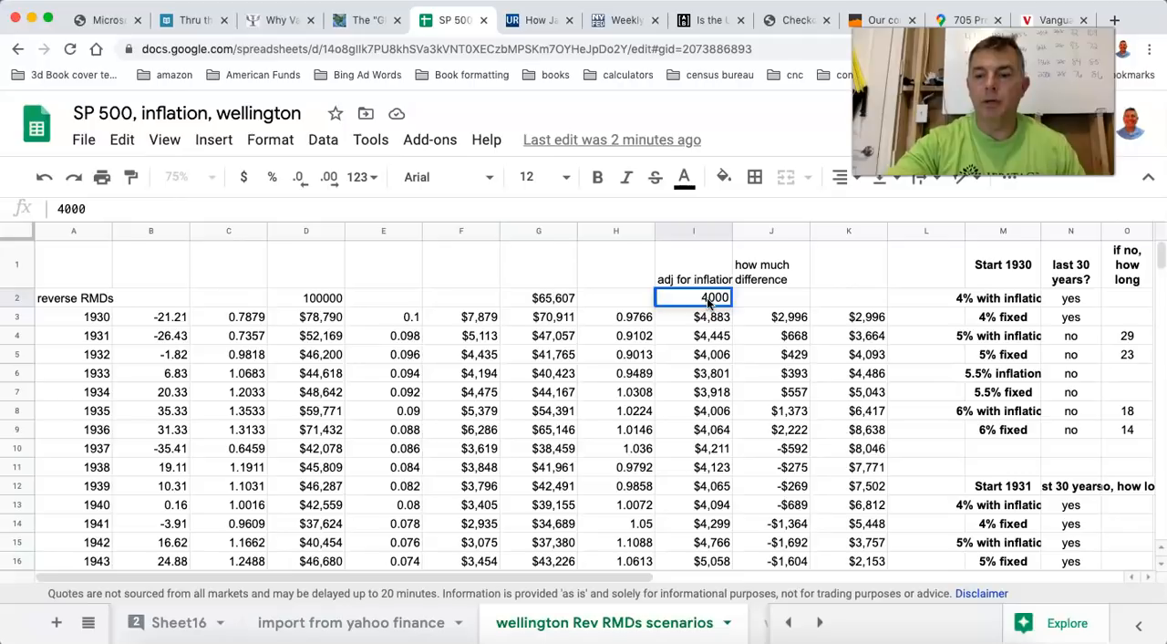
pyautogui.press('Return')
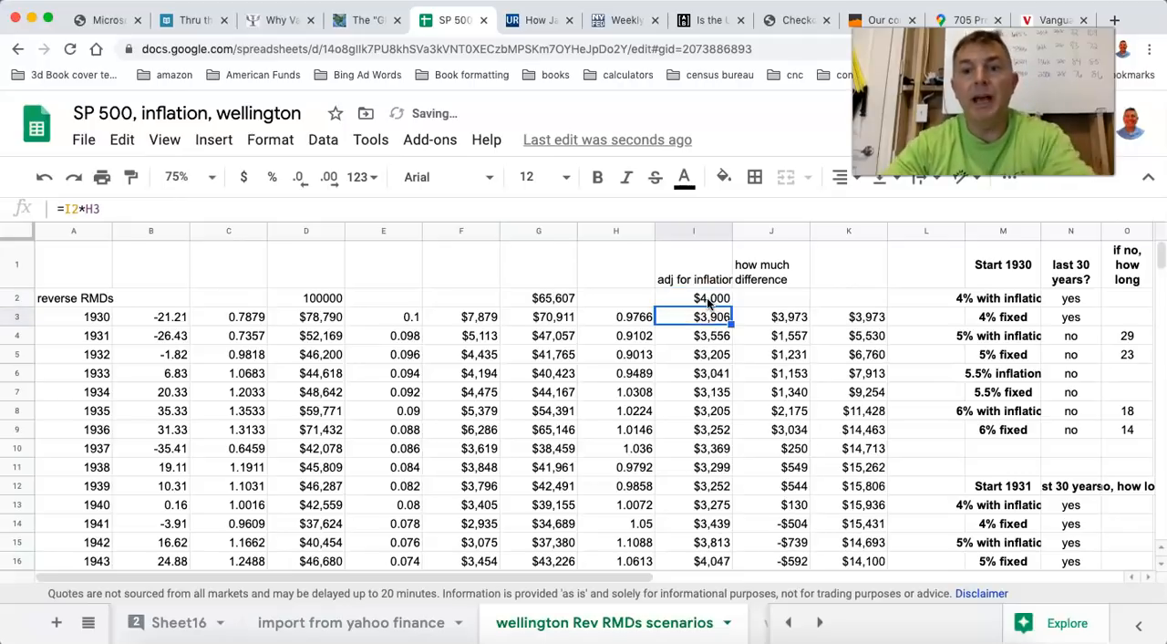
# Switch the starting inflation-adjusted withdrawal to 5000 for comparison and restore it to 4000.
pyautogui.click(713, 298)
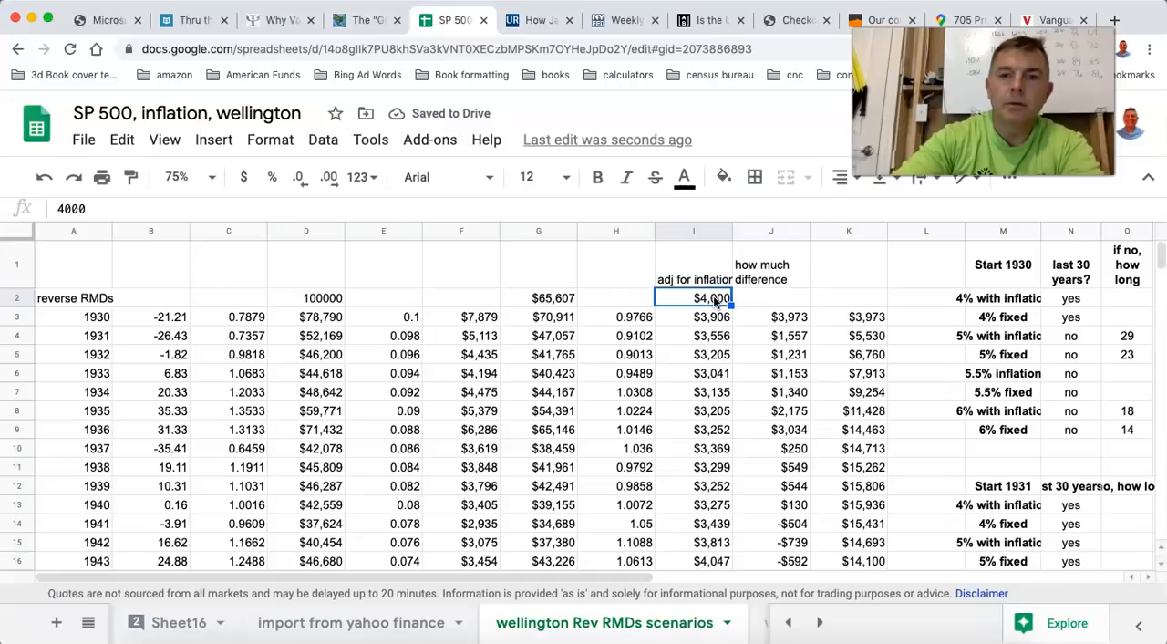
pyautogui.write('5,000')
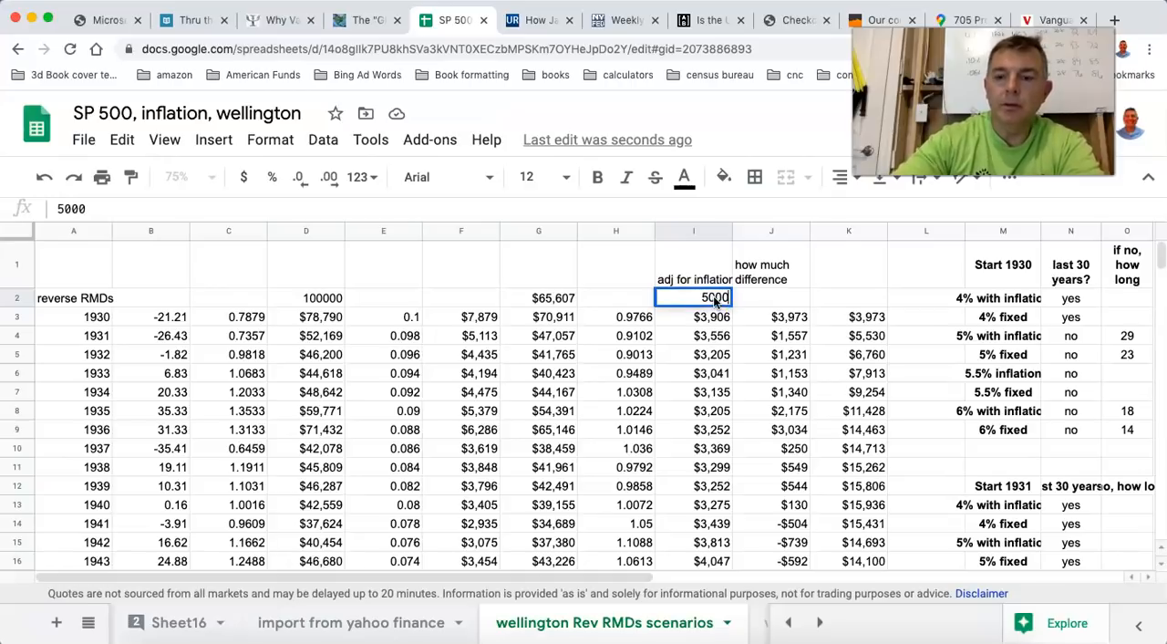
pyautogui.press('Return')
pyautogui.click(716, 301)
pyautogui.write('4000')
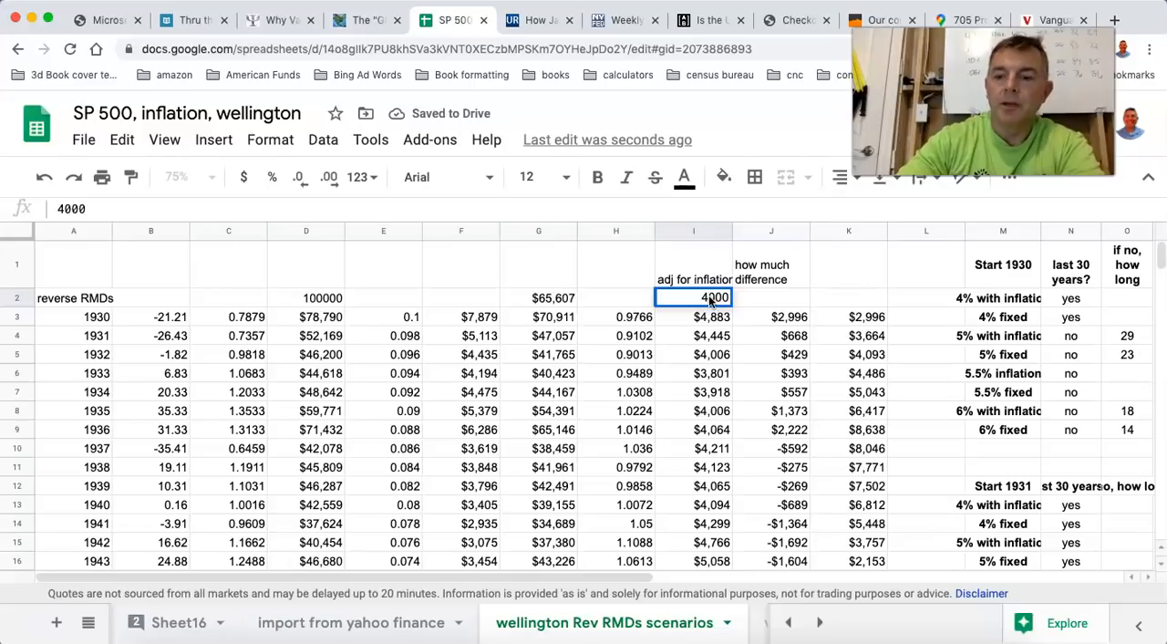
pyautogui.press('Return')
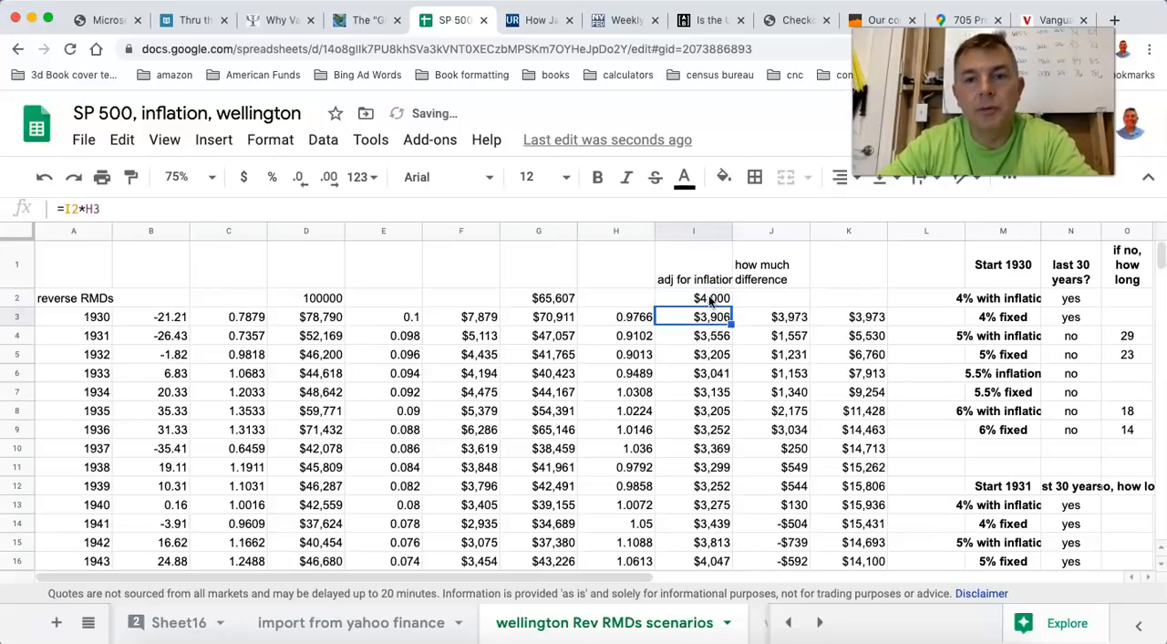
# Examine the cumulative difference for 1940 and 1952 with the 4000 starting withdrawal.
pyautogui.click(868, 505)
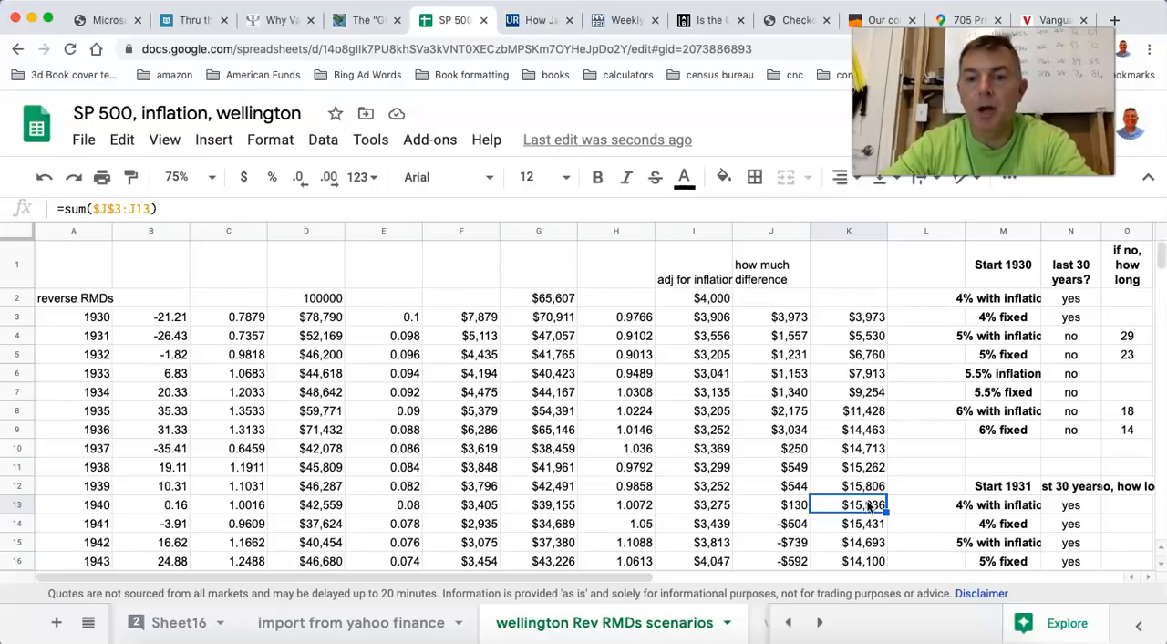
pyautogui.scroll(-1, 868, 506)
pyautogui.scroll(-5, 868, 505)
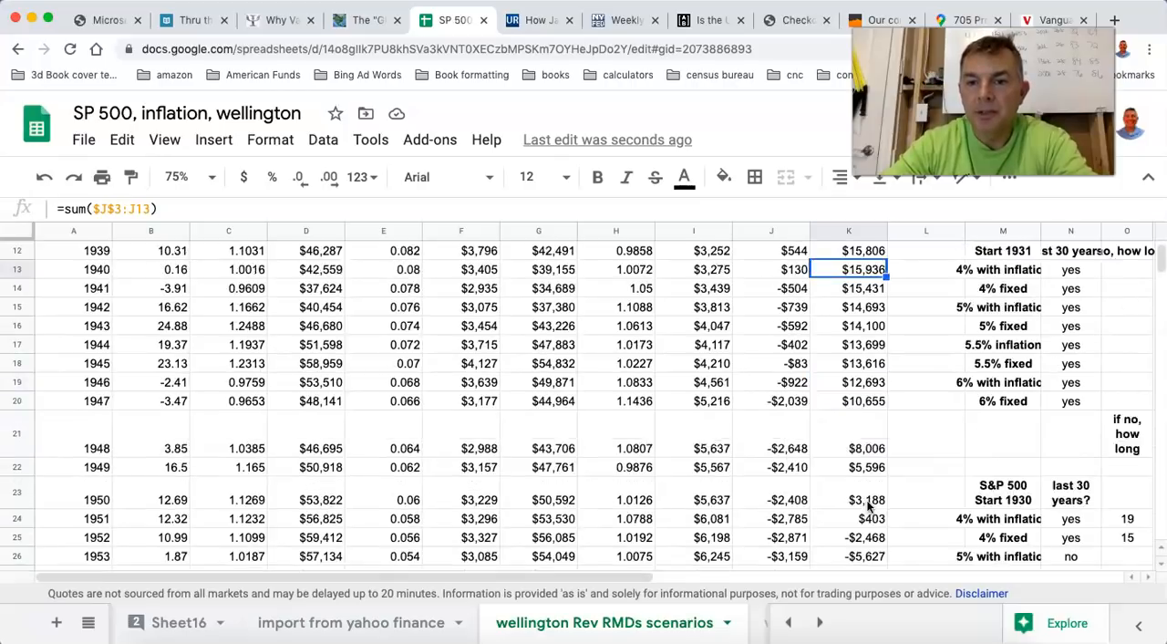
pyautogui.click(863, 503)
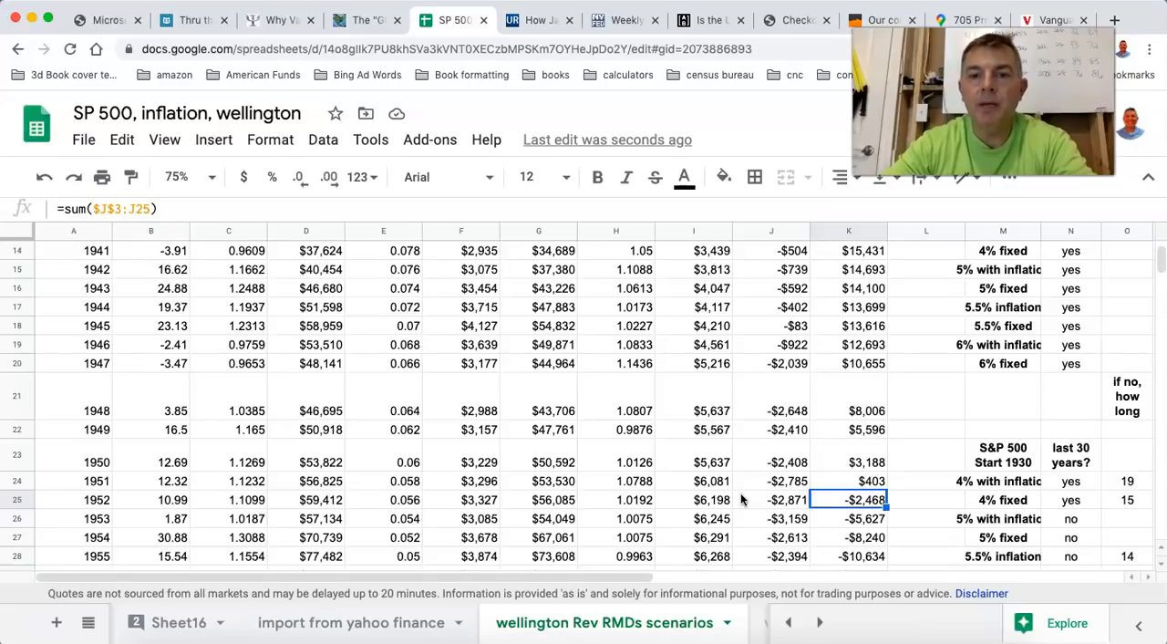
# Check the 1959 reverse RMD balance, the withdrawal total at the head of column G, and the 1959 cumulative difference.
pyautogui.scroll(-3, 742, 498)
pyautogui.click(543, 404)
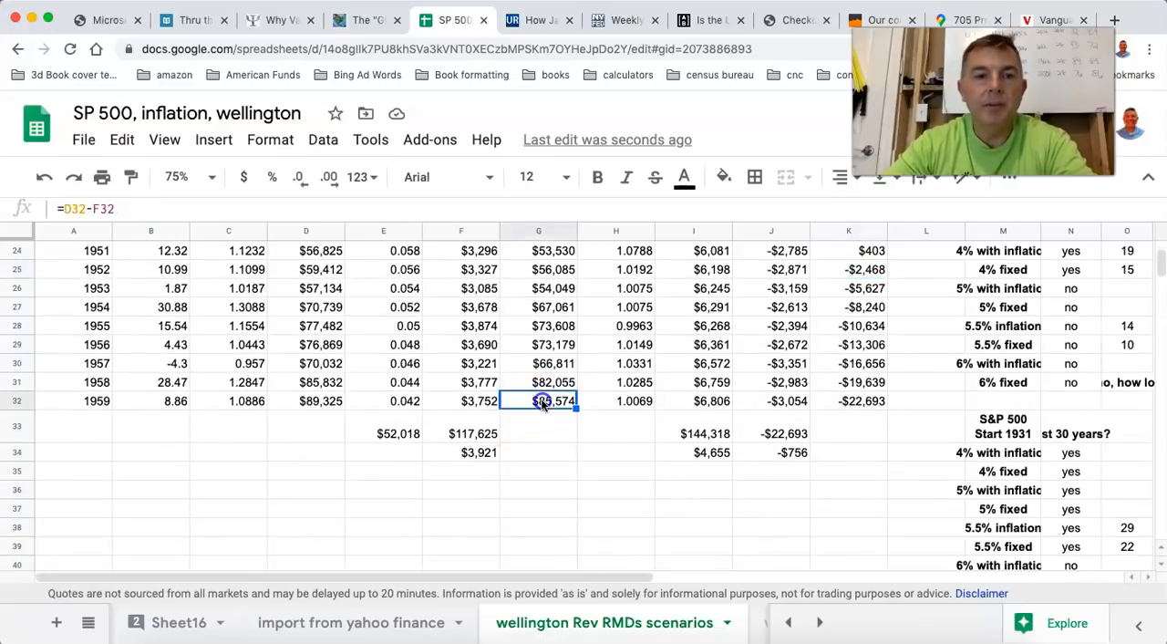
pyautogui.scroll(4, 561, 360)
pyautogui.scroll(3, 561, 361)
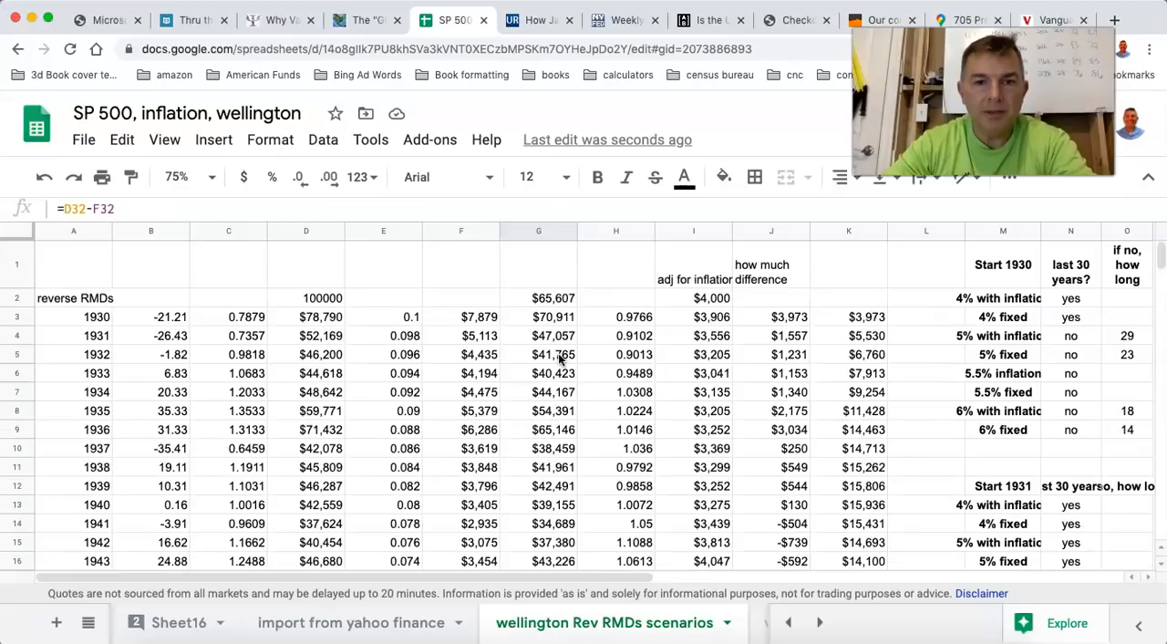
pyautogui.click(547, 299)
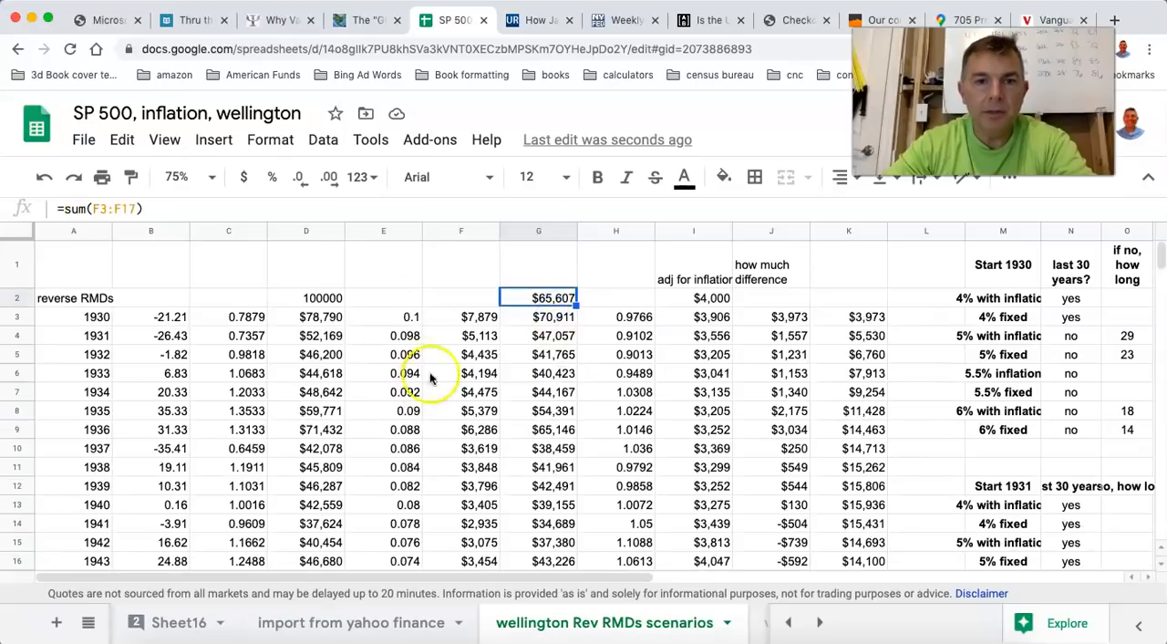
pyautogui.scroll(-3, 456, 415)
pyautogui.scroll(-3, 455, 414)
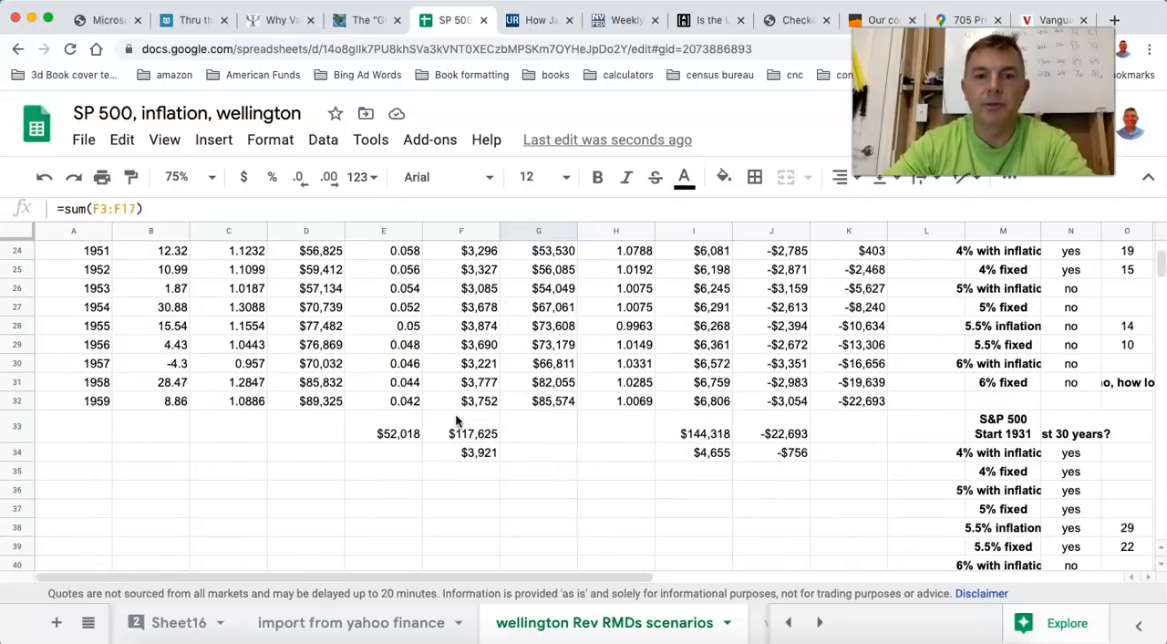
pyautogui.click(561, 405)
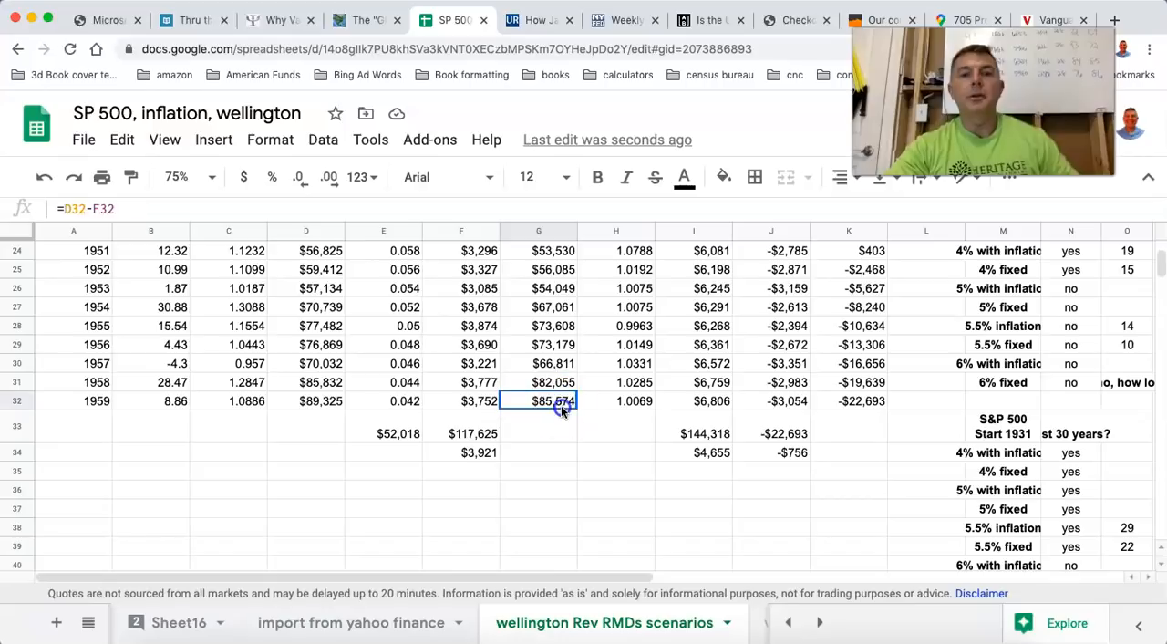
pyautogui.click(866, 401)
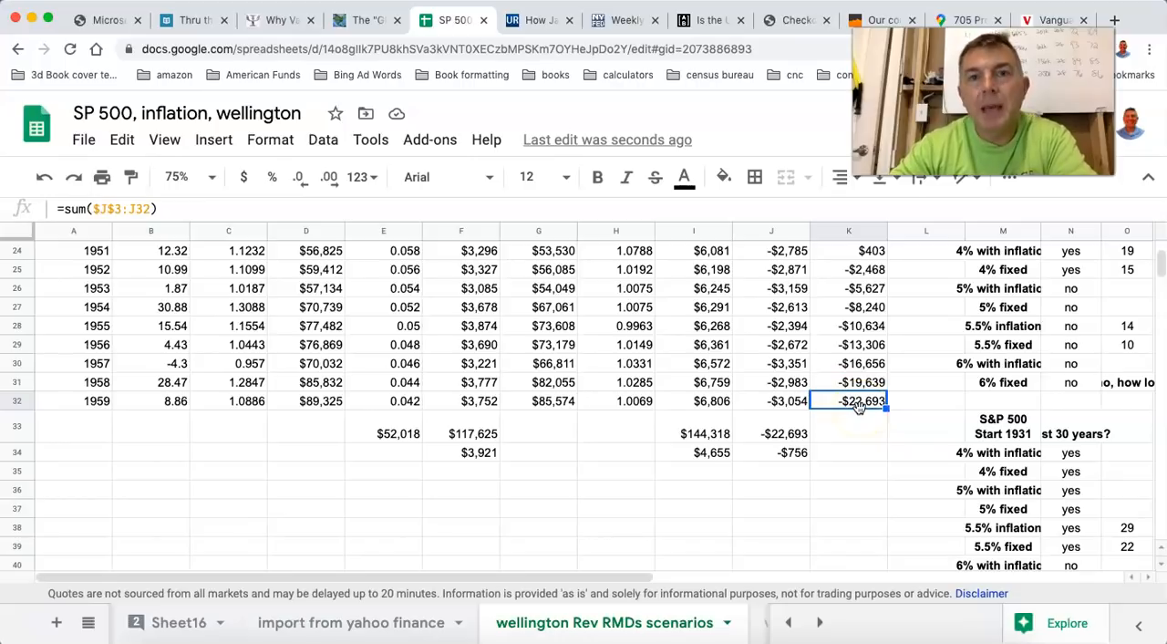
# Find and open the 4% distros sheet.
pyautogui.click(788, 623)
pyautogui.click(788, 623)
pyautogui.click(788, 623)
pyautogui.click(788, 623)
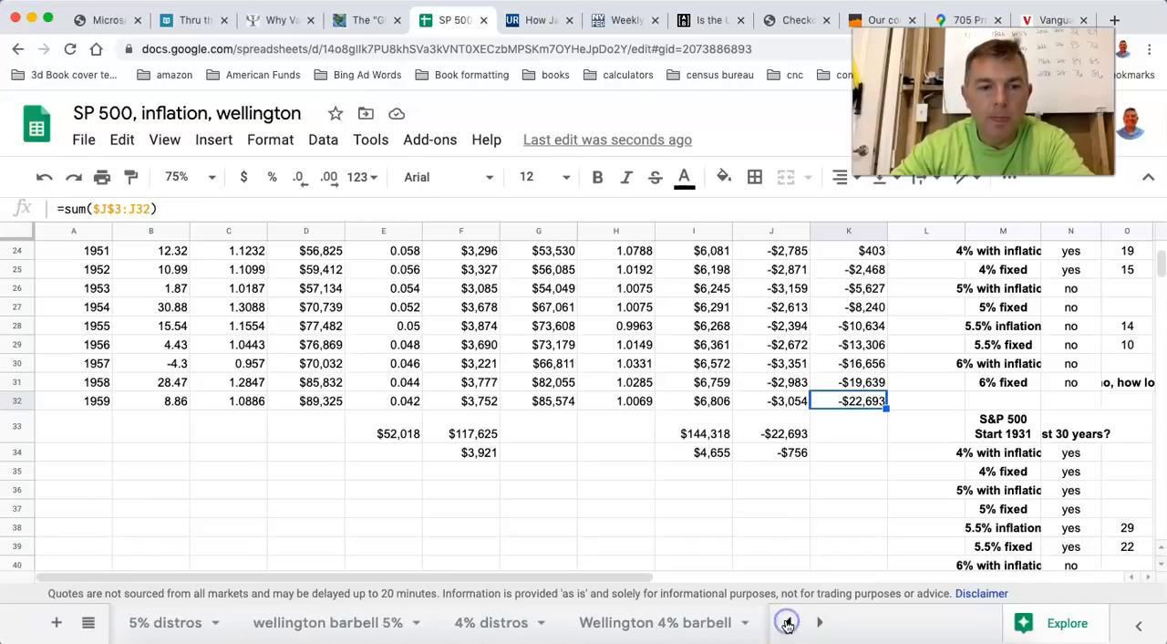
pyautogui.click(789, 624)
pyautogui.click(791, 624)
pyautogui.click(790, 623)
pyautogui.click(790, 623)
pyautogui.click(790, 623)
pyautogui.click(790, 623)
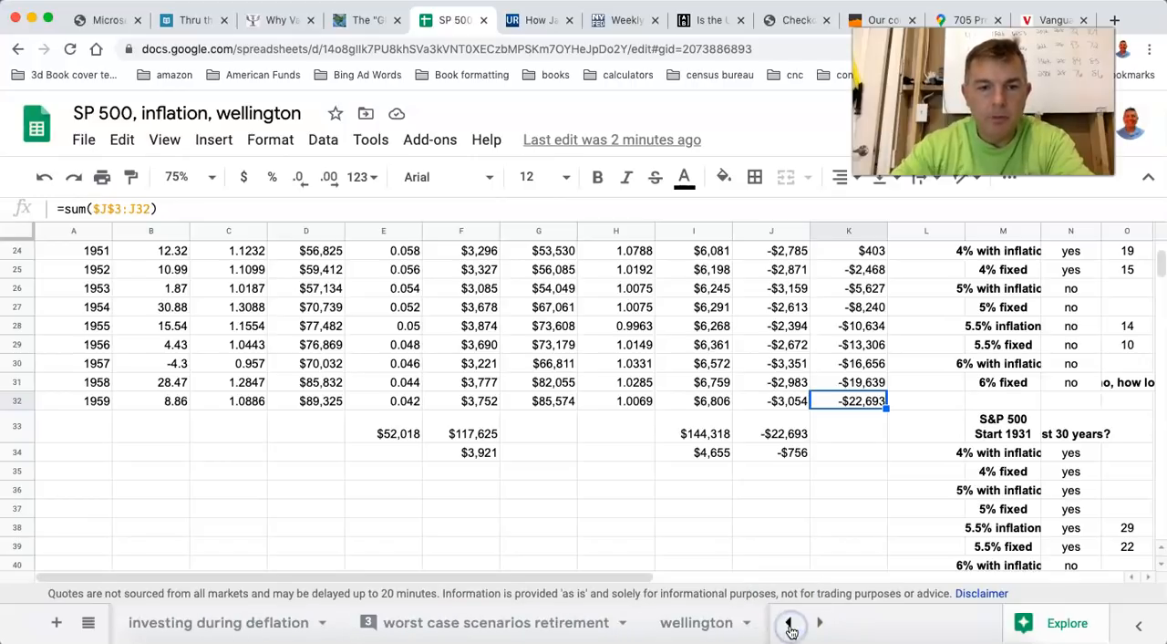
pyautogui.click(790, 622)
pyautogui.click(790, 623)
pyautogui.click(790, 623)
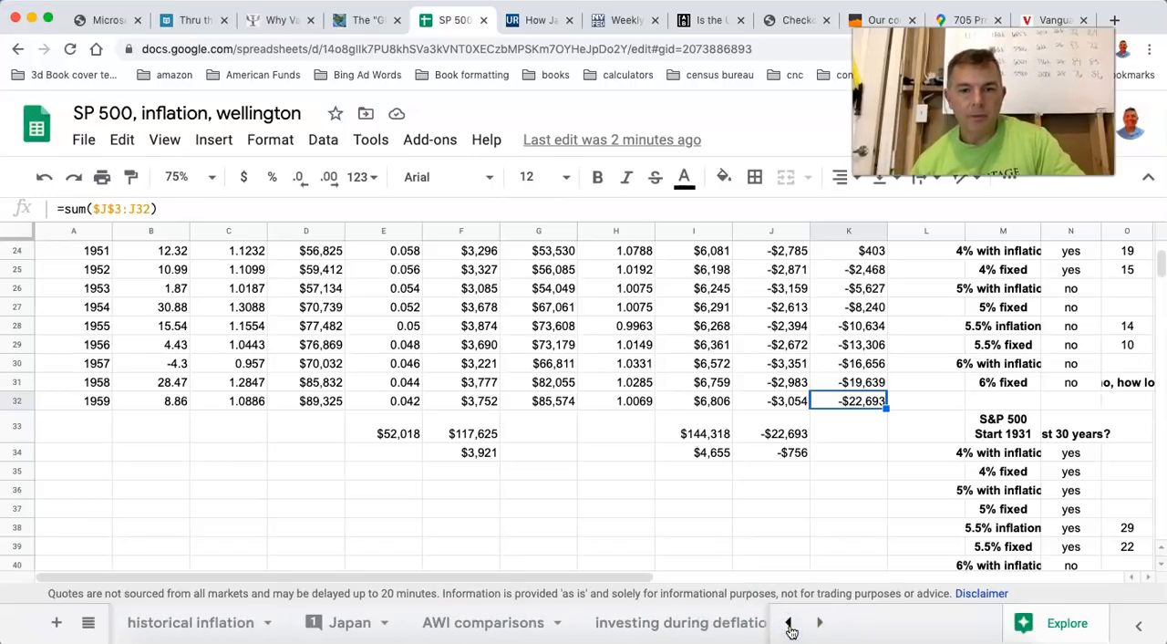
pyautogui.click(820, 622)
pyautogui.click(819, 623)
pyautogui.click(820, 623)
pyautogui.click(819, 622)
pyautogui.click(820, 623)
pyautogui.click(820, 623)
pyautogui.click(820, 622)
pyautogui.click(820, 622)
pyautogui.click(820, 622)
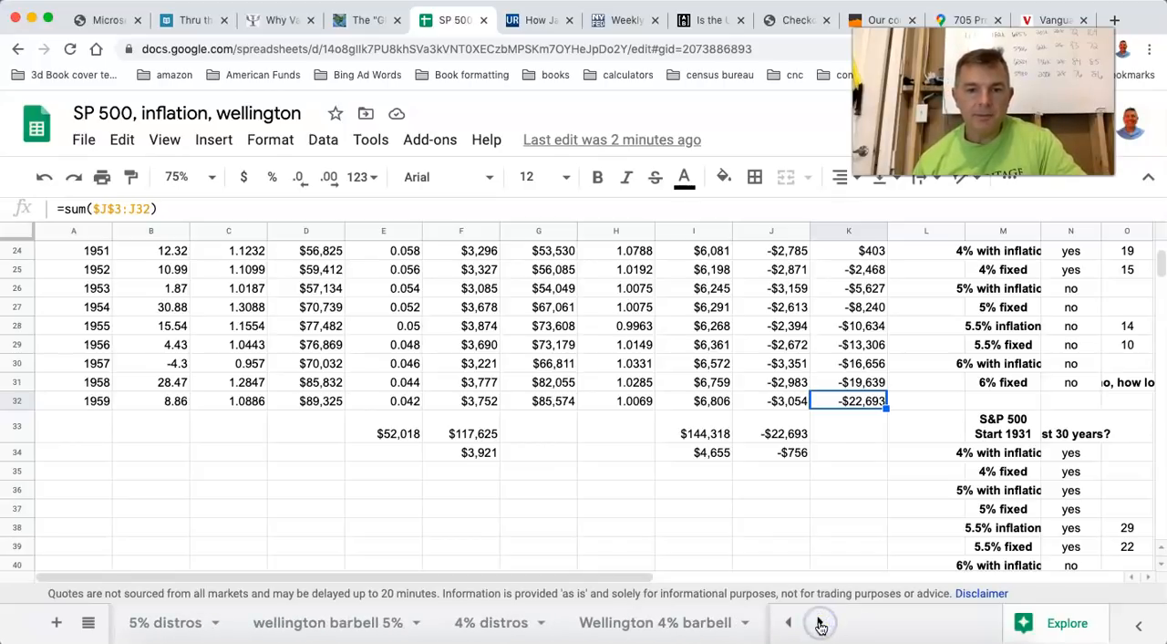
pyautogui.click(499, 629)
# Examine the inflation-adjusted 4% withdrawal table from 1930 onward, including its 1959 end-year balance.
pyautogui.scroll(15, 476, 491)
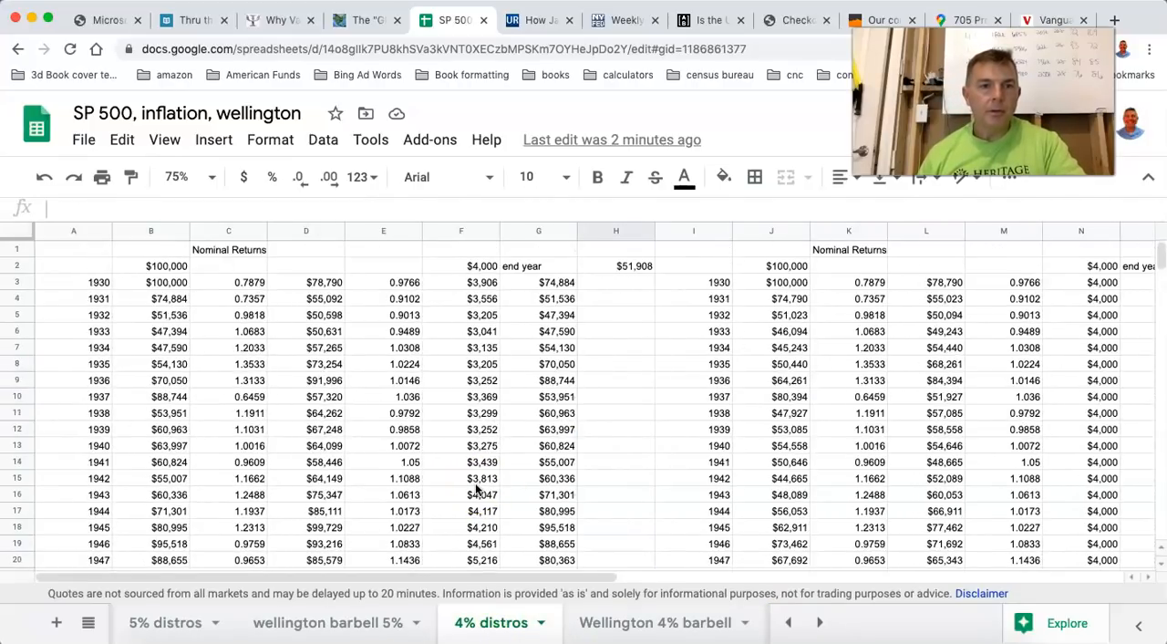
pyautogui.scroll(-6, 476, 491)
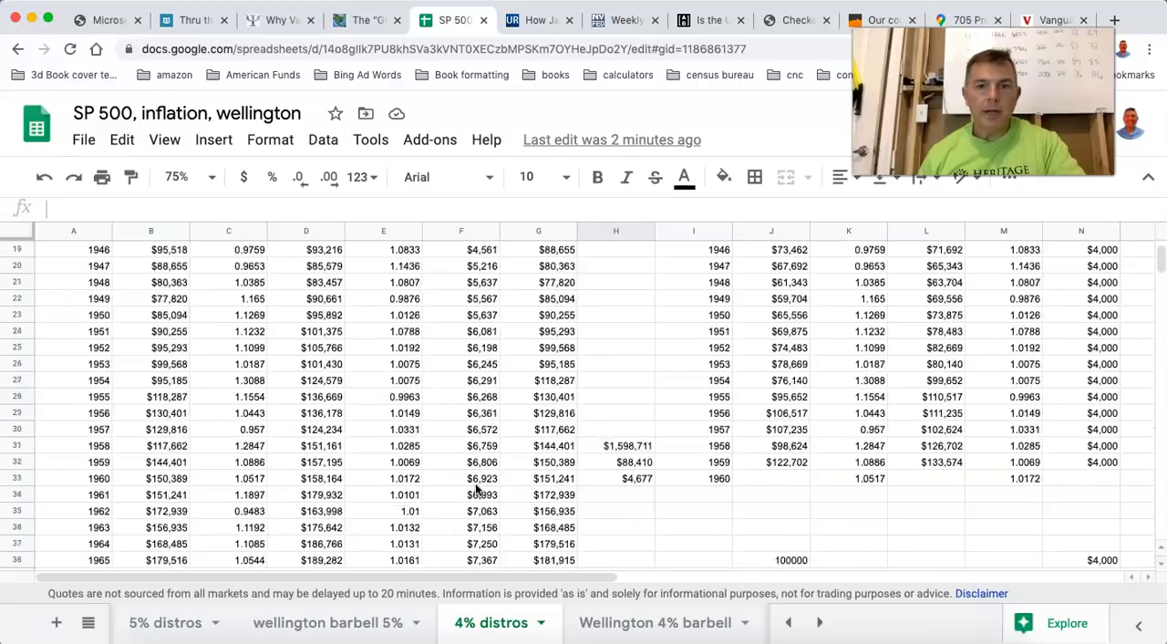
pyautogui.scroll(-2, 476, 491)
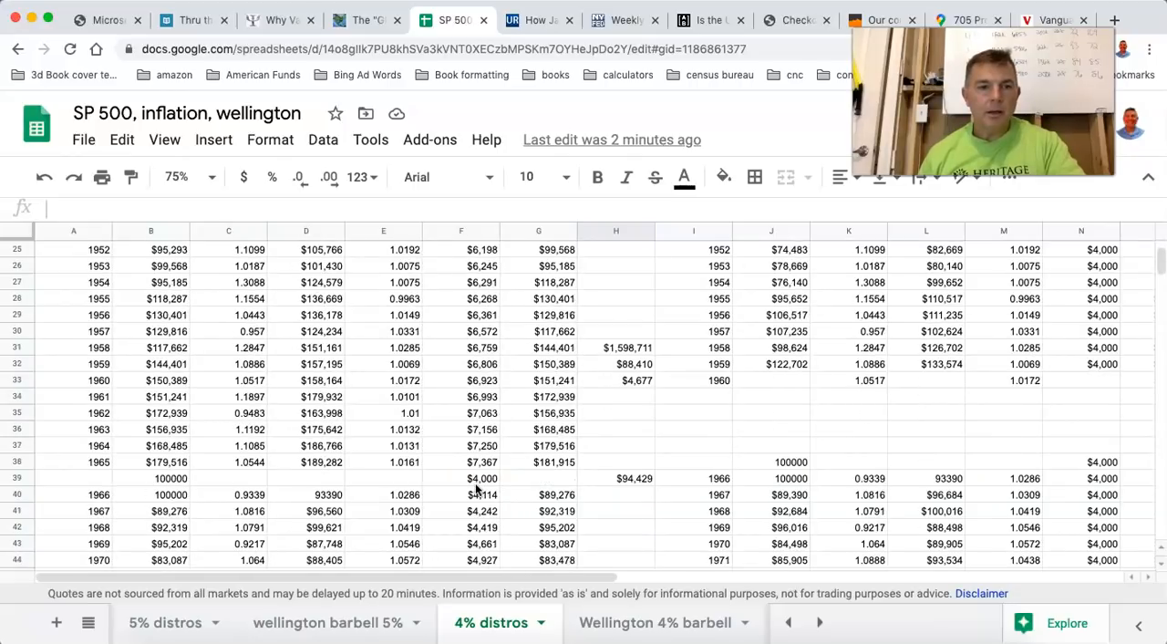
pyautogui.click(554, 367)
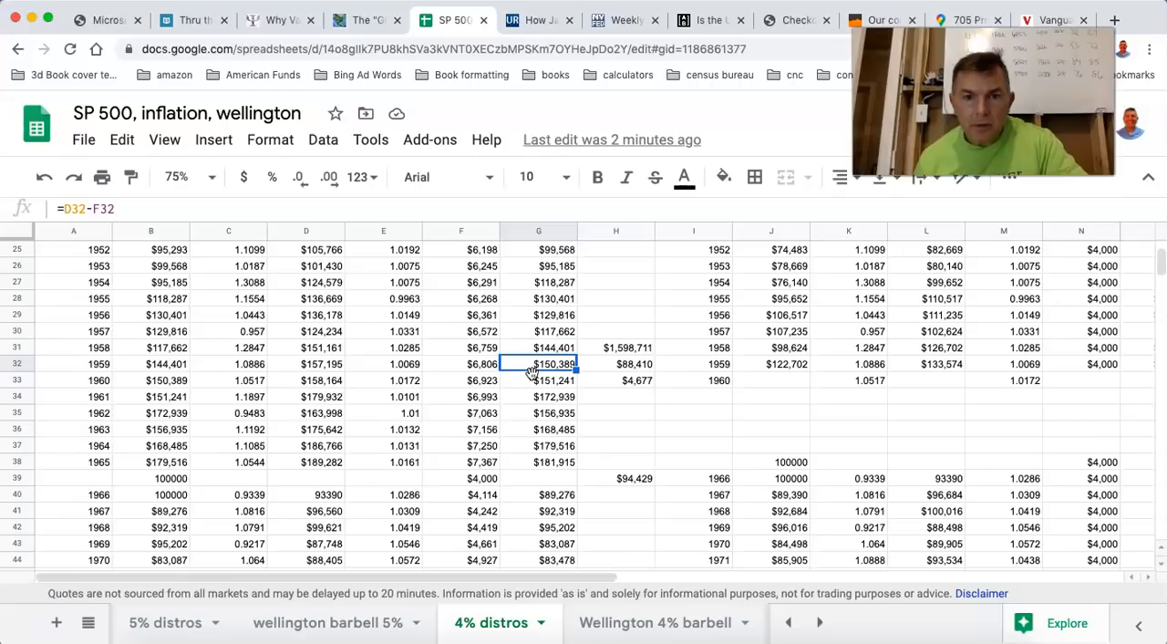
pyautogui.scroll(8, 538, 368)
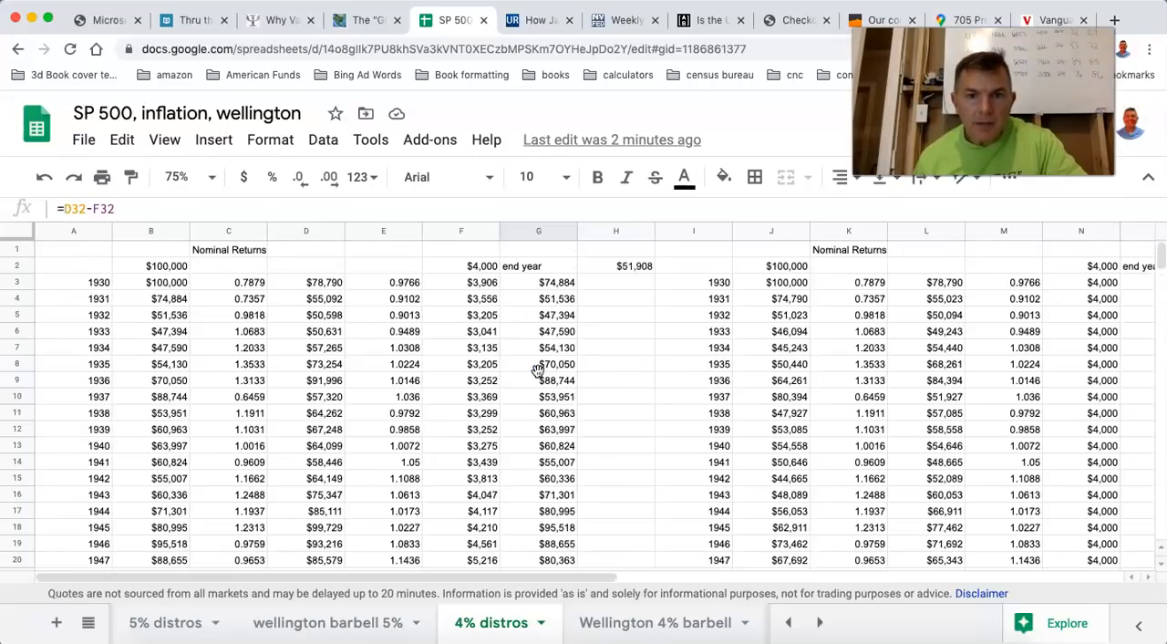
pyautogui.scroll(-6, 538, 368)
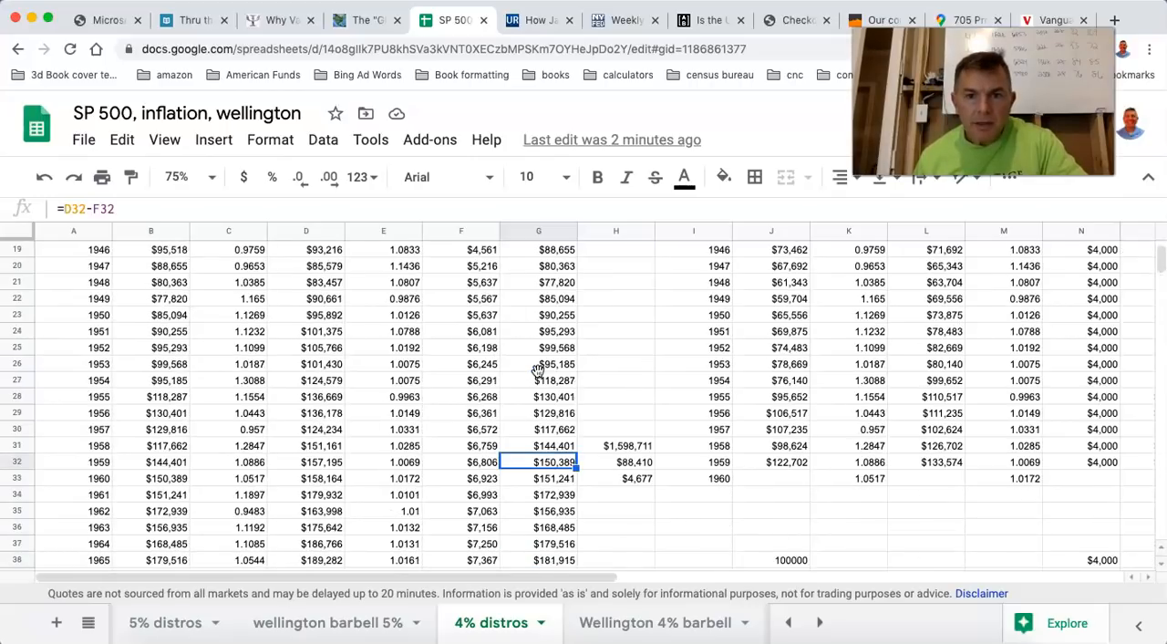
pyautogui.scroll(-4, 538, 370)
pyautogui.scroll(10, 539, 370)
pyautogui.hscroll(1, 538, 370)
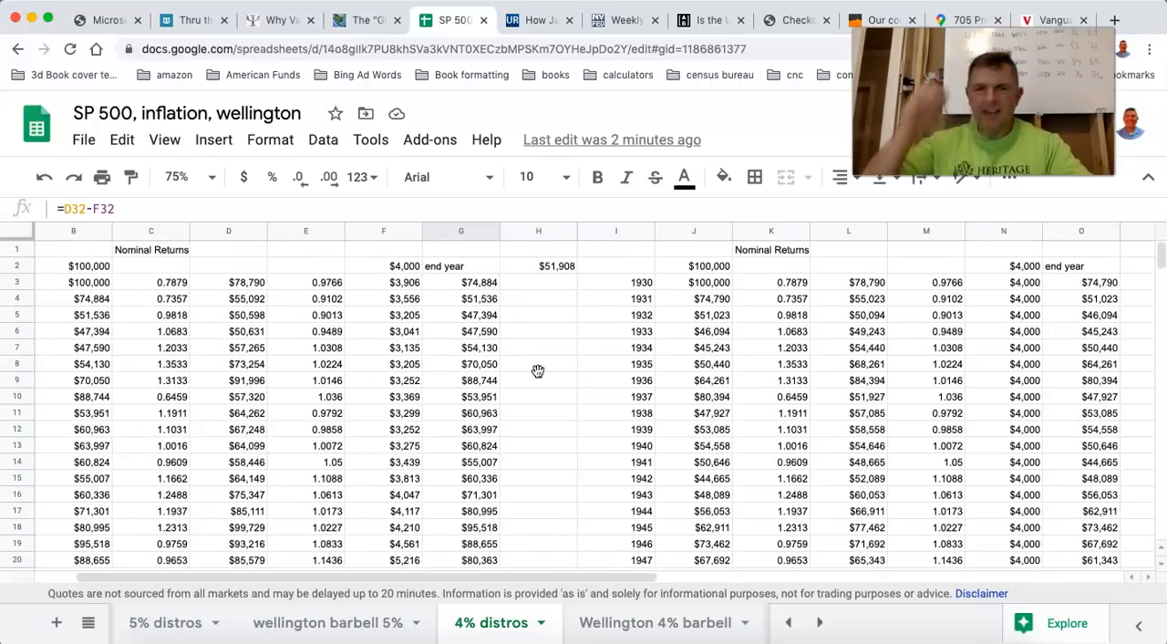
pyautogui.hscroll(-1, 347, 374)
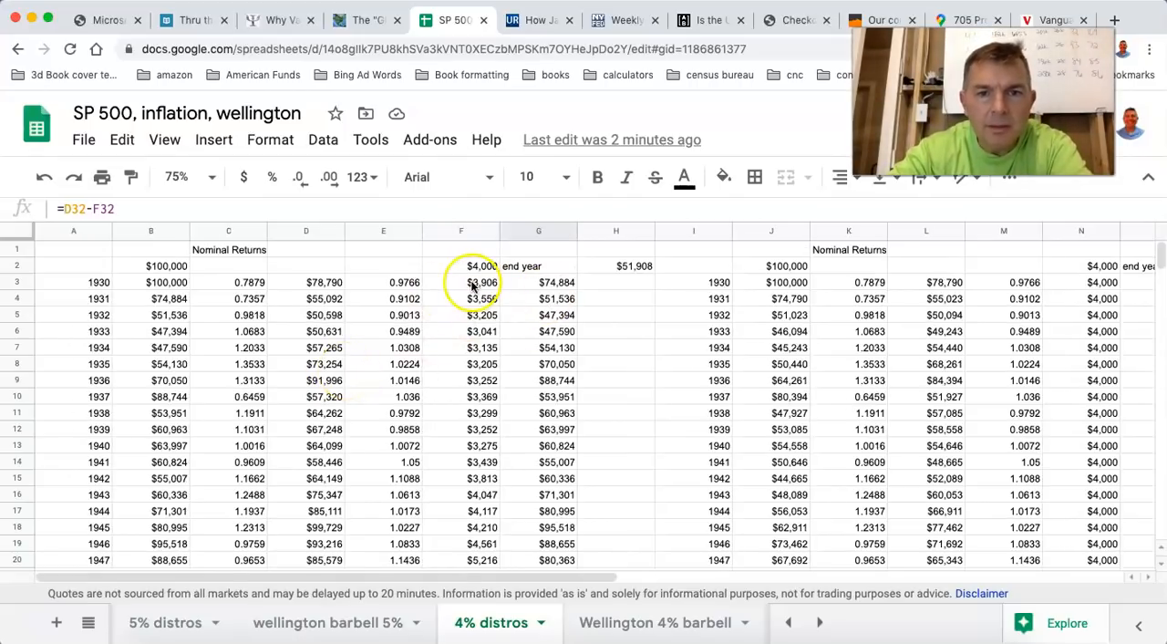
# Compare the 1930 and 1959 end-year balances under inflation-adjusted 4% withdrawals.
pyautogui.click(537, 284)
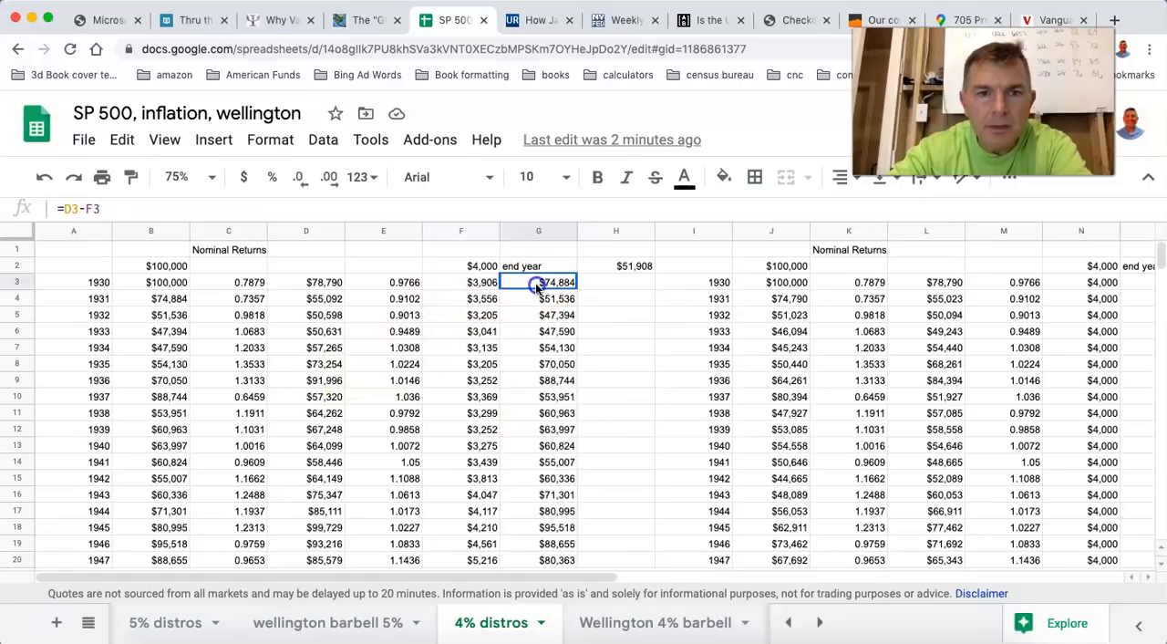
pyautogui.scroll(-3, 548, 362)
pyautogui.scroll(-2, 548, 362)
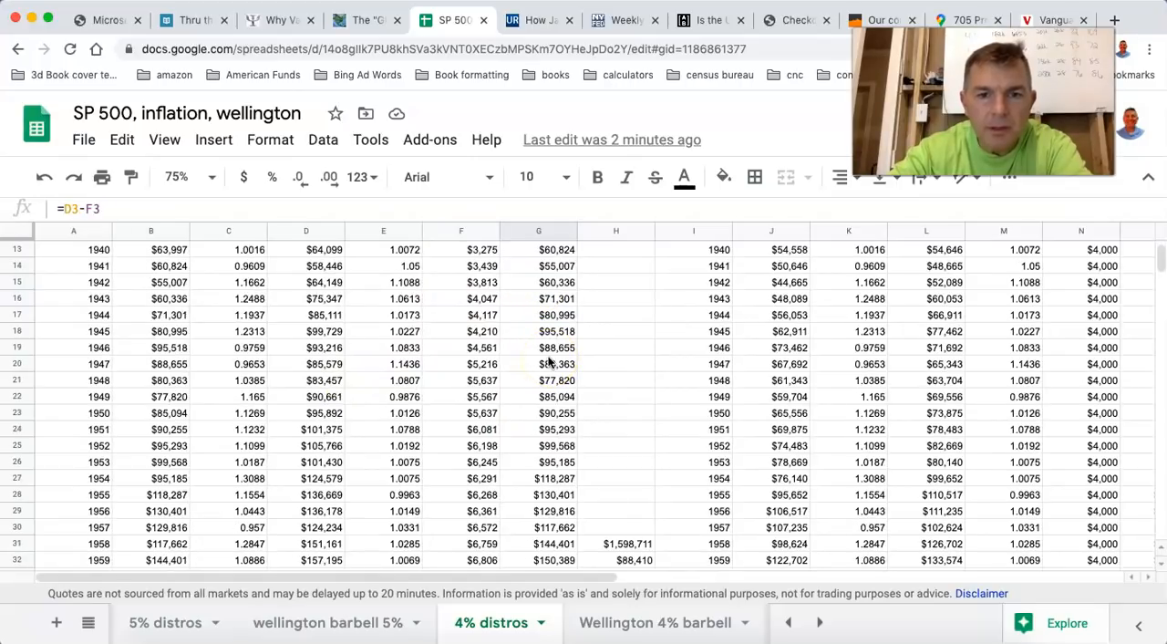
pyautogui.scroll(-2, 548, 362)
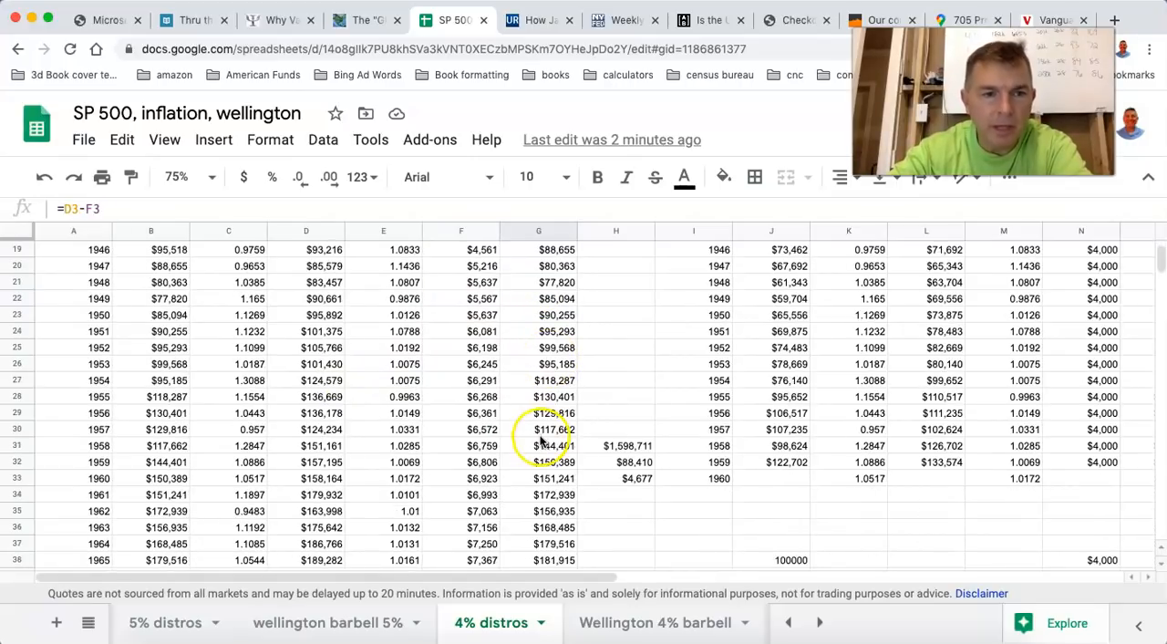
pyautogui.click(556, 462)
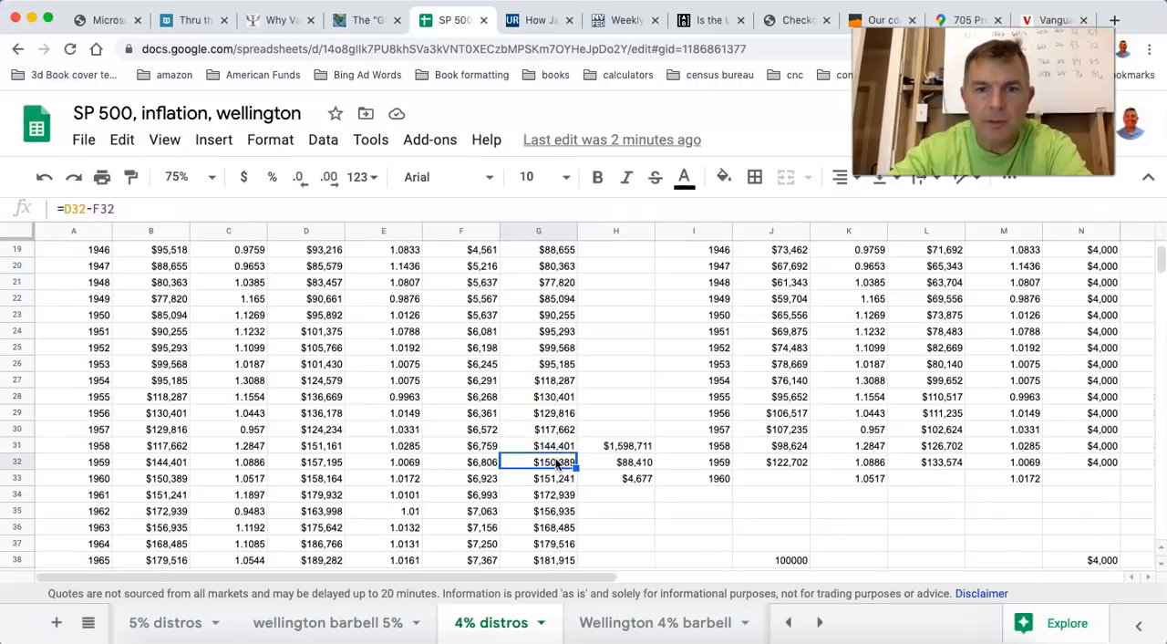
pyautogui.scroll(6, 555, 462)
pyautogui.scroll(-4, 555, 462)
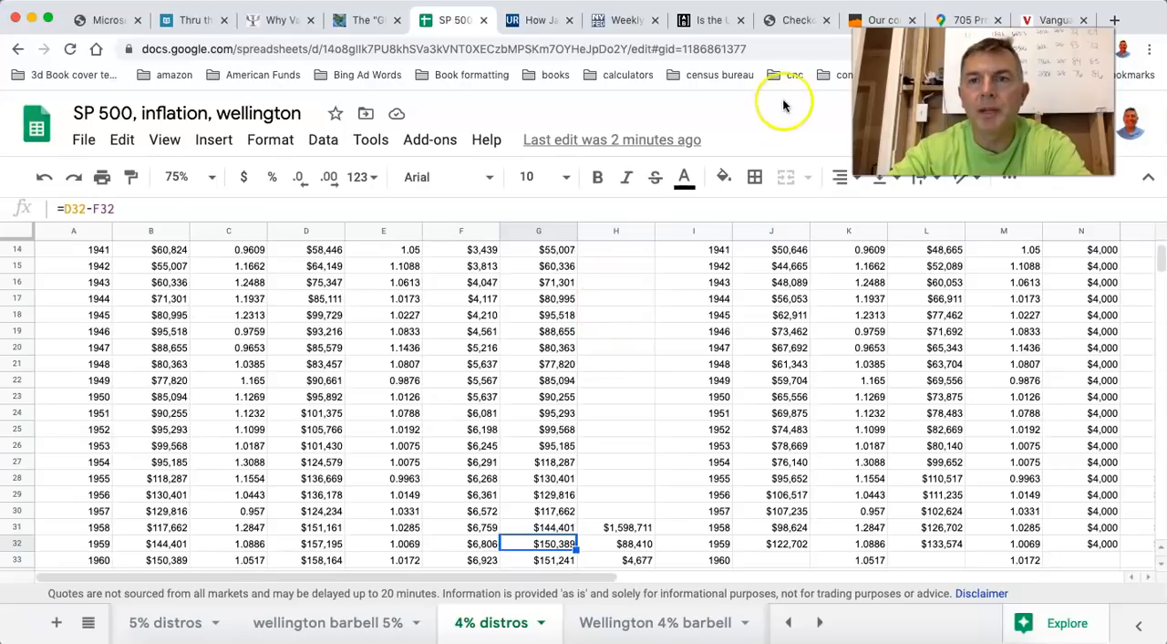
pyautogui.scroll(4, 587, 340)
pyautogui.scroll(-6, 586, 343)
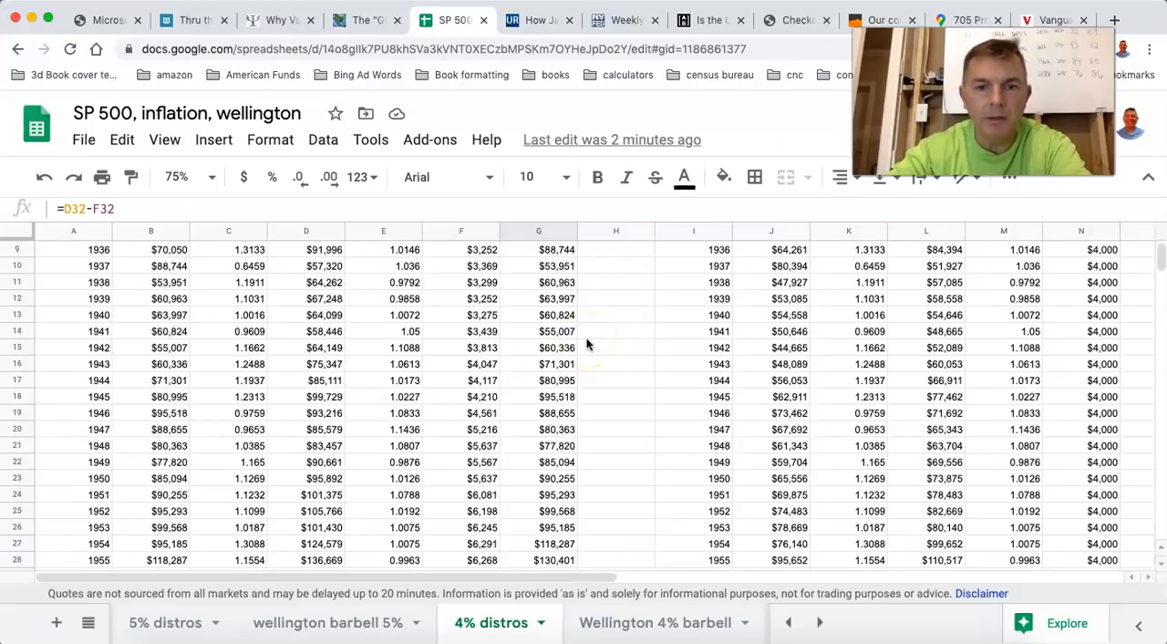
pyautogui.scroll(6, 721, 300)
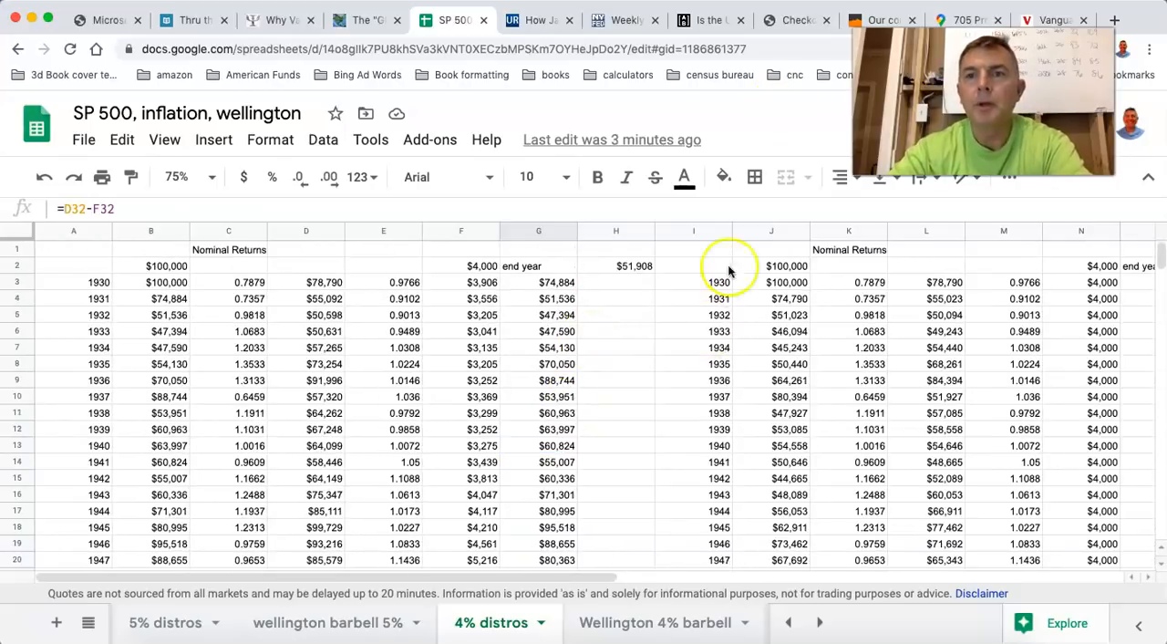
# Return to the wellington Rev RMDs scenarios sheet.
pyautogui.click(820, 622)
pyautogui.click(820, 622)
pyautogui.click(820, 622)
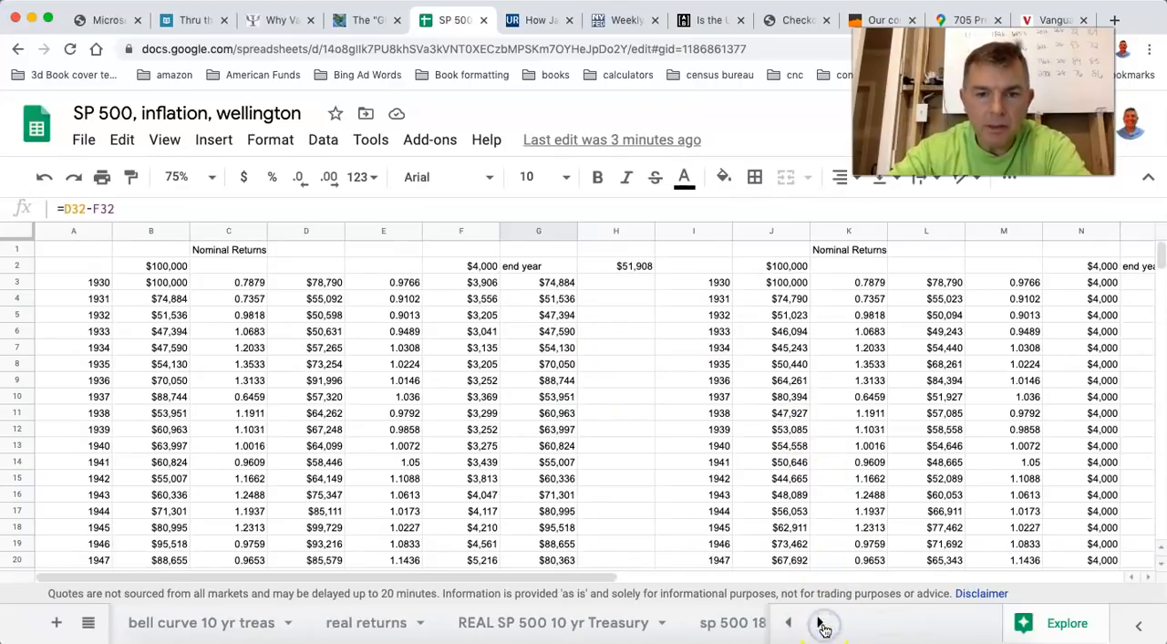
pyautogui.click(820, 622)
pyautogui.click(821, 623)
pyautogui.click(822, 623)
pyautogui.click(611, 624)
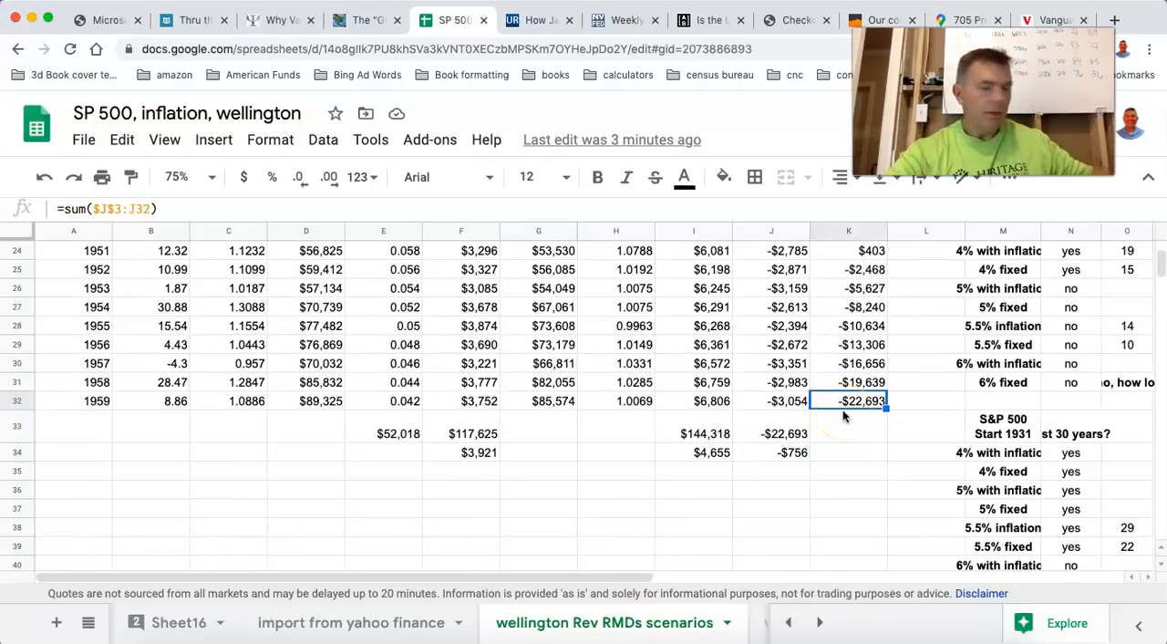
# Review the 1959 reverse RMD balance and the cumulative difference through 1940.
pyautogui.click(535, 405)
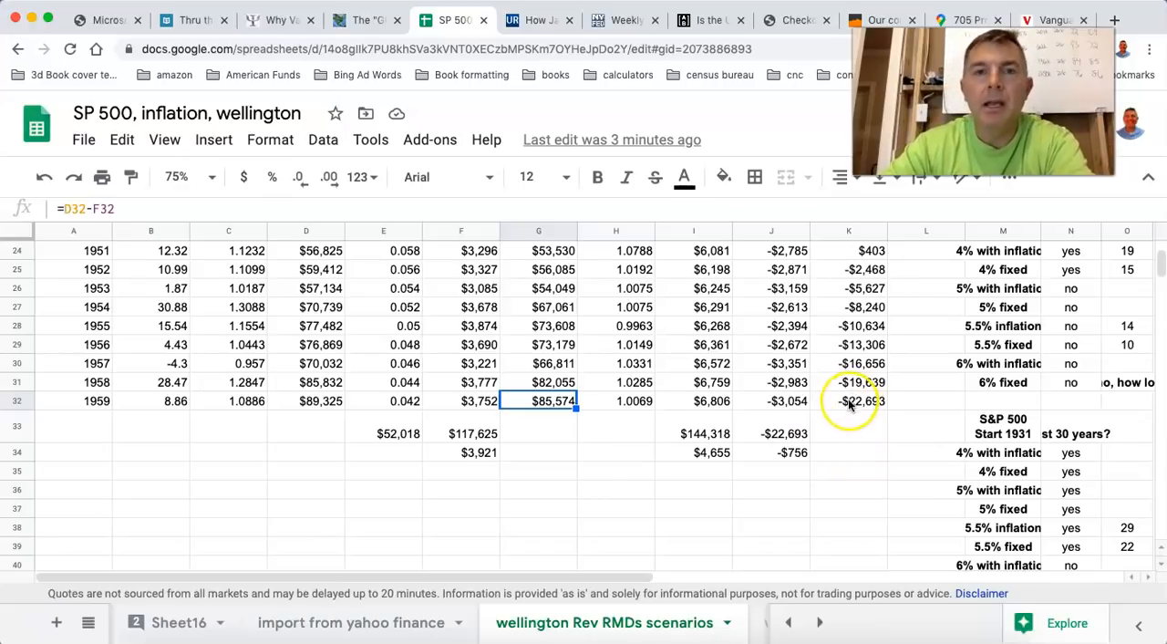
pyautogui.scroll(10, 698, 383)
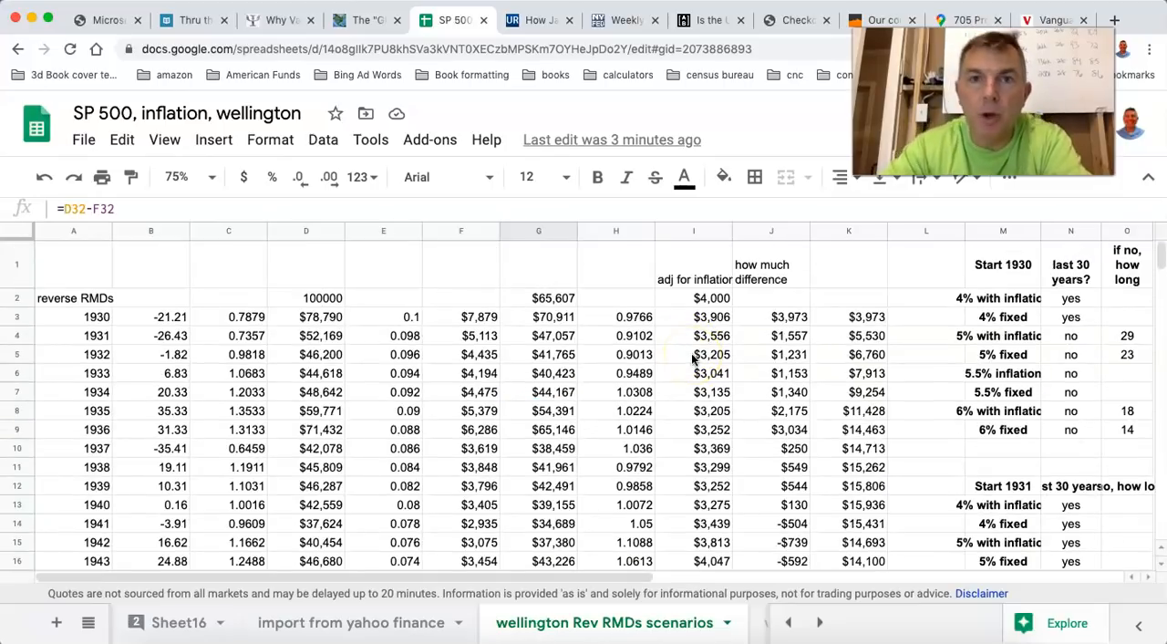
pyautogui.scroll(-7, 693, 359)
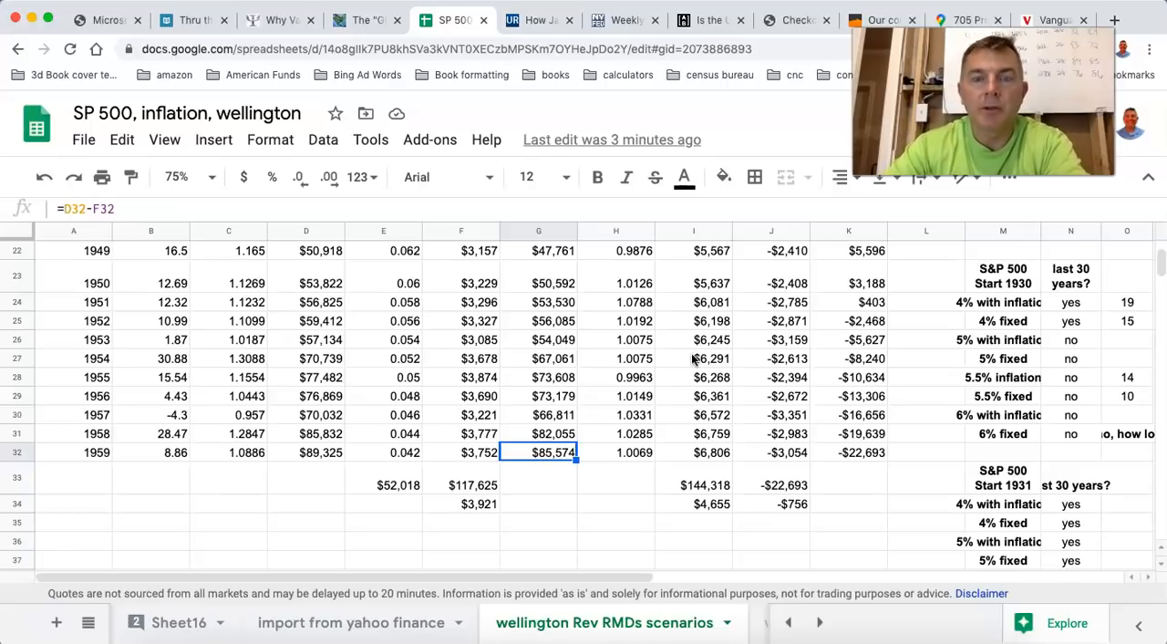
pyautogui.scroll(7, 693, 358)
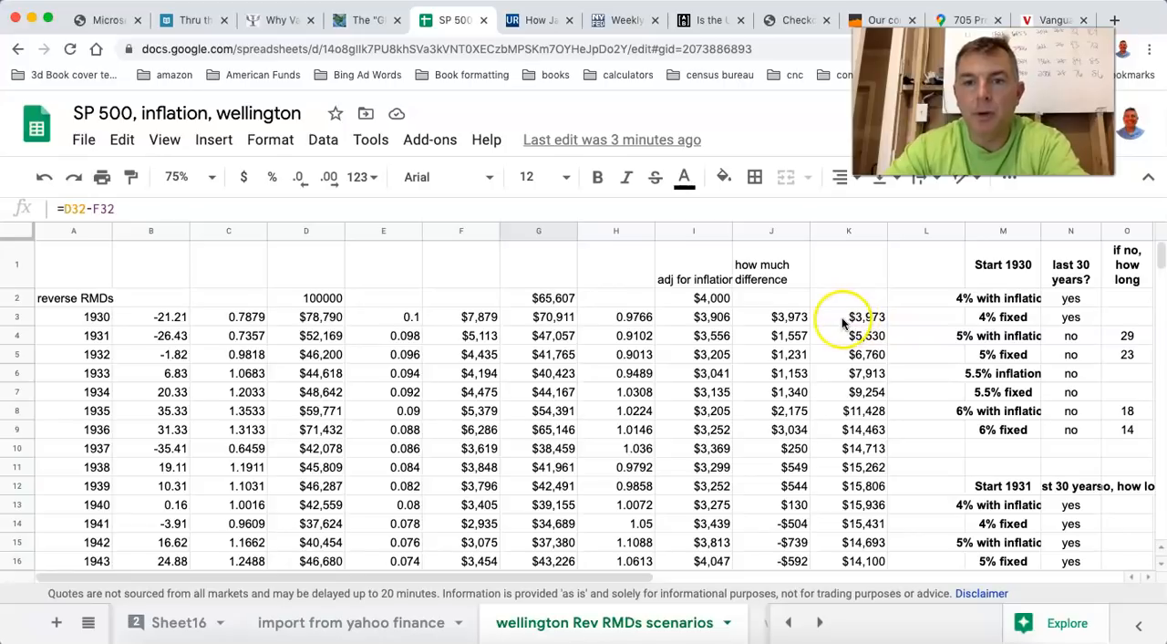
pyautogui.click(865, 505)
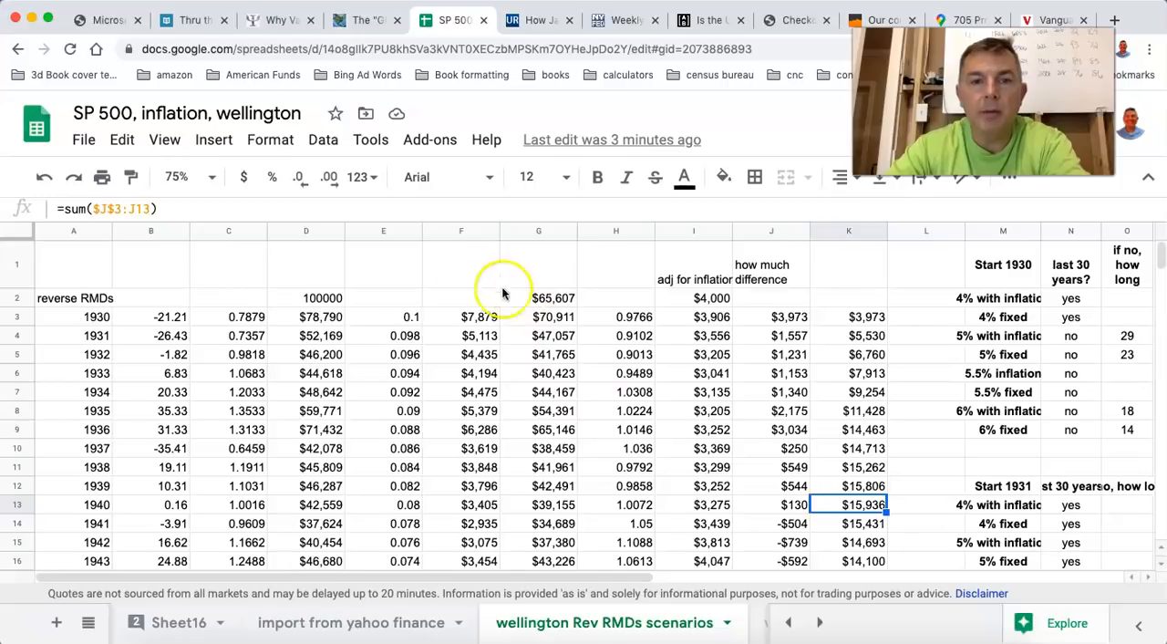
# Set the 1930 reverse RMD withdrawal rate to 0.12 and check the 1940 cumulative difference.
pyautogui.click(412, 317)
pyautogui.write('.')
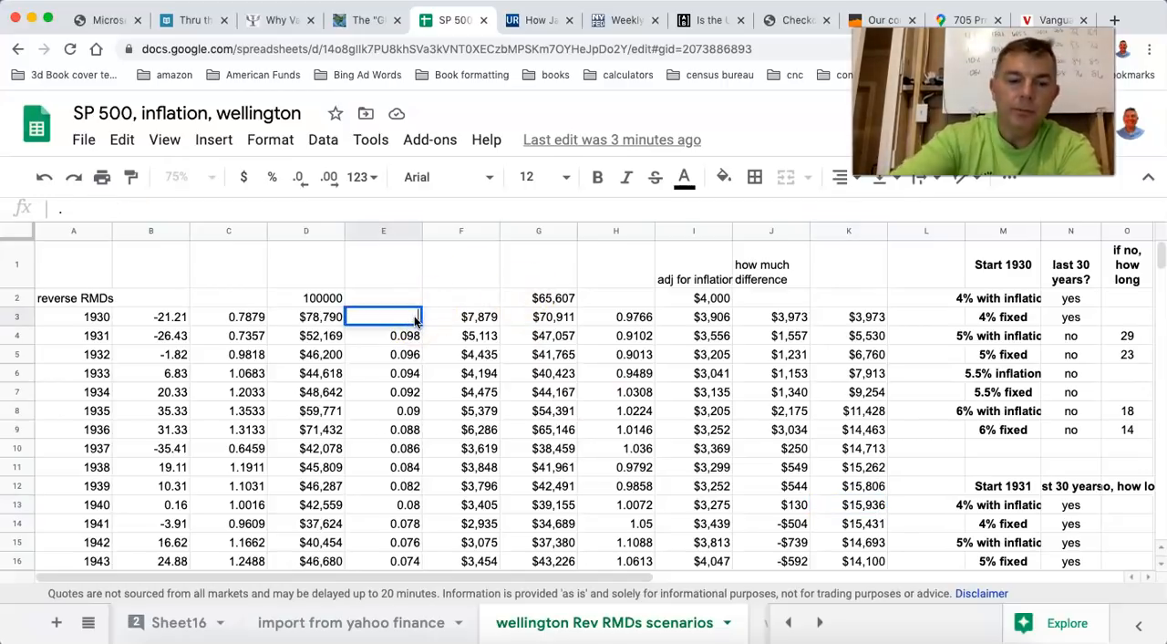
pyautogui.write('12')
pyautogui.press('Return')
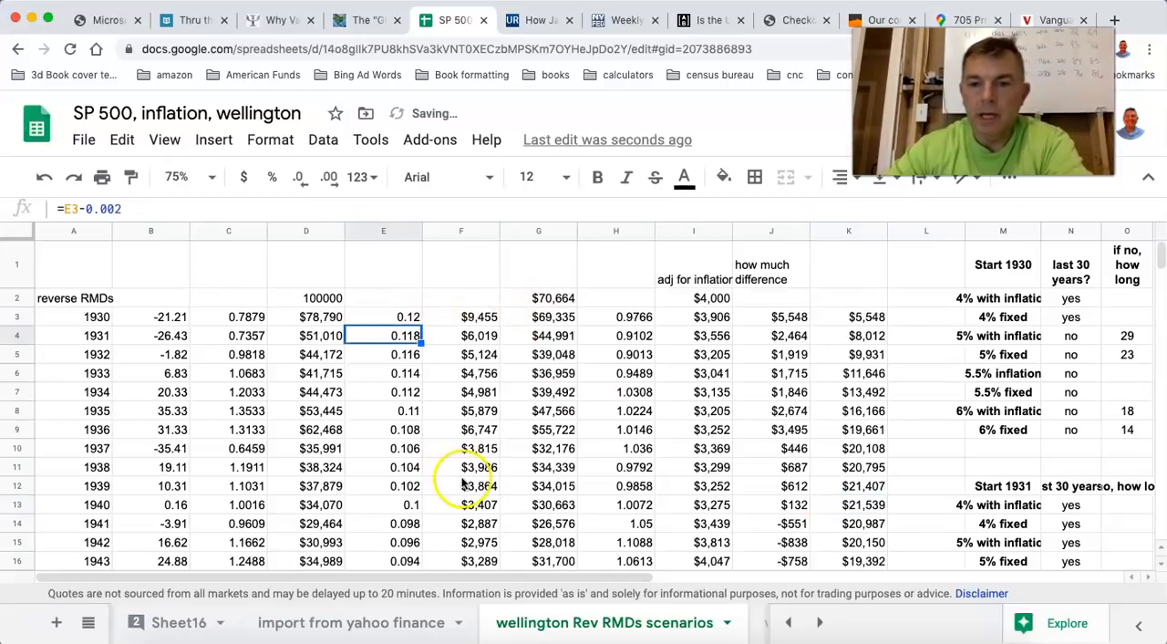
pyautogui.click(863, 506)
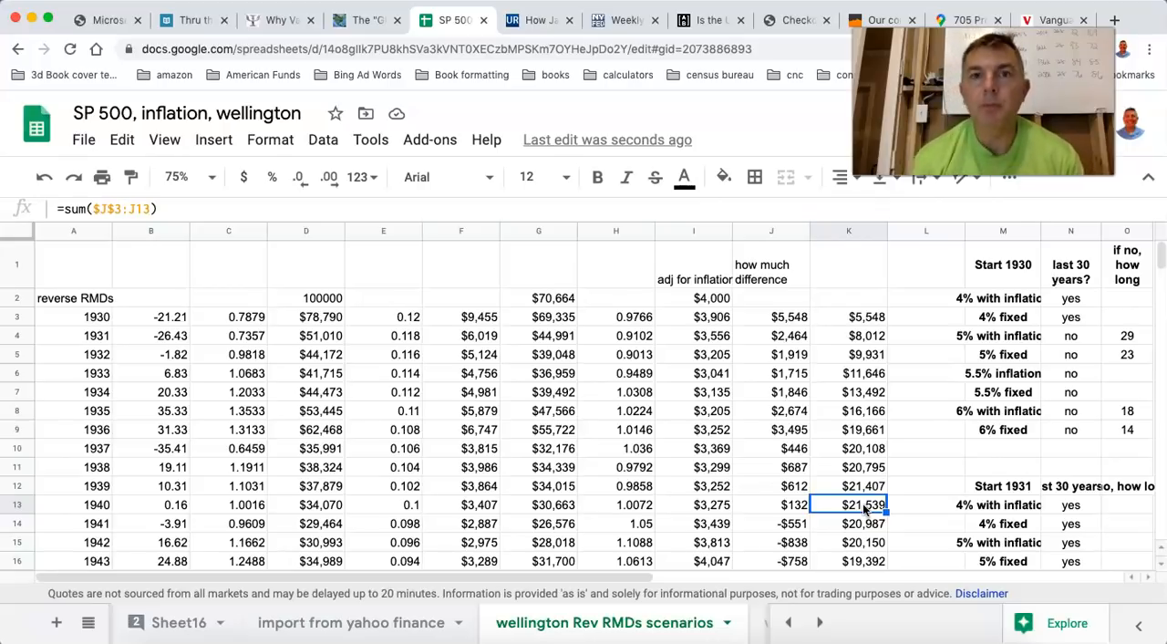
# Check the 1959 reverse RMD balance and the cumulative withdrawal differences through 1959 and 1944.
pyautogui.scroll(-5, 863, 504)
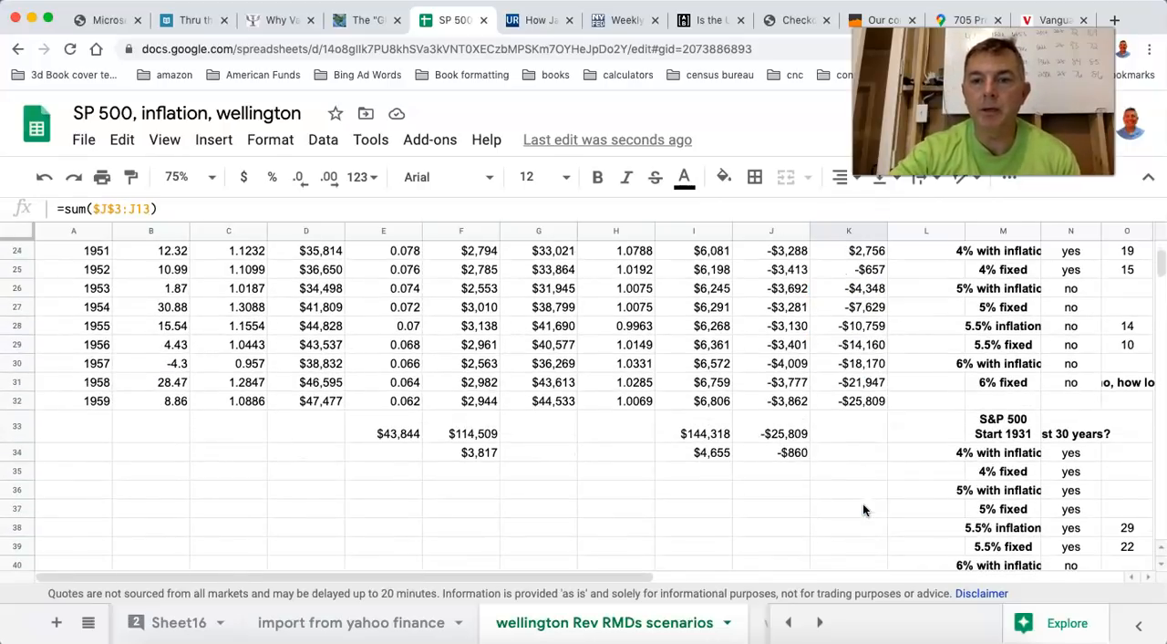
pyautogui.click(551, 402)
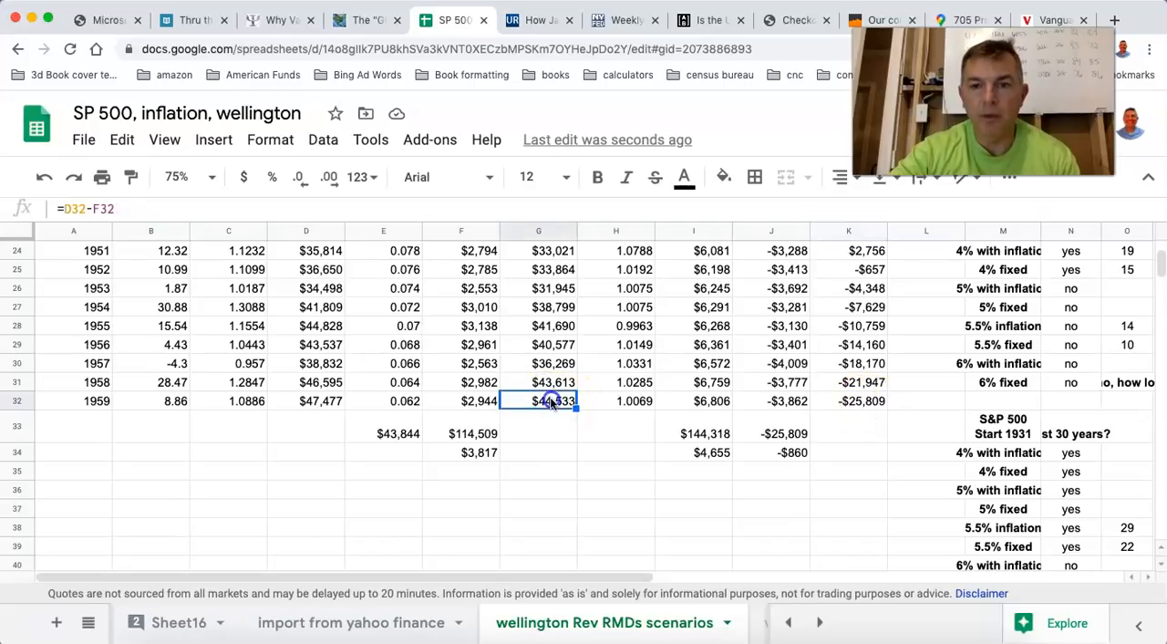
pyautogui.click(863, 402)
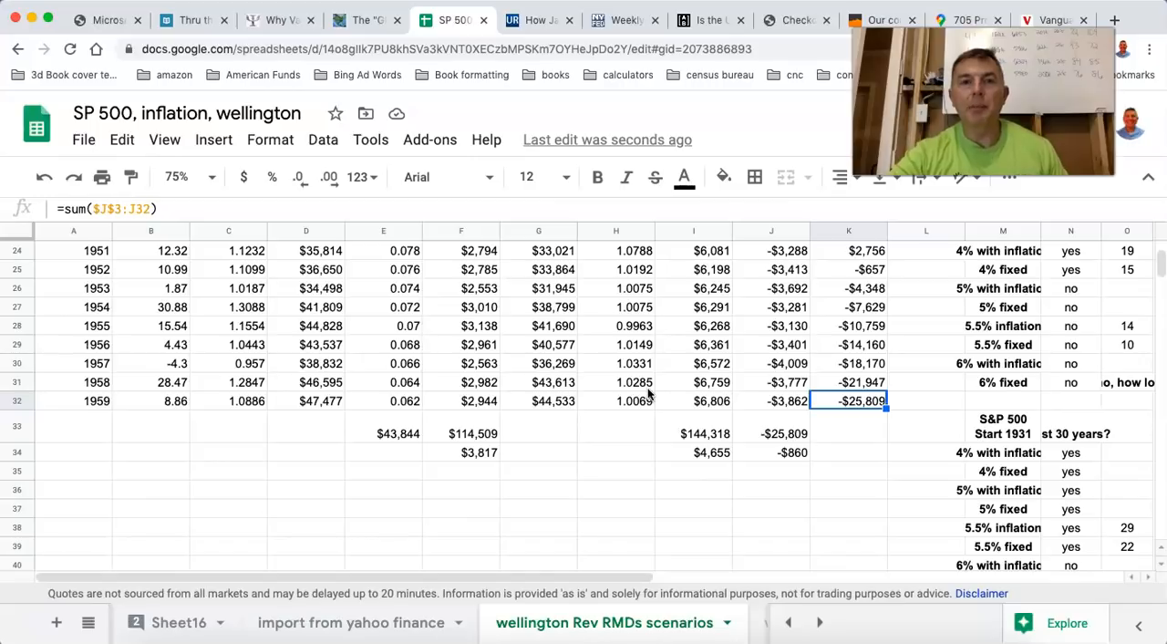
pyautogui.scroll(8, 649, 394)
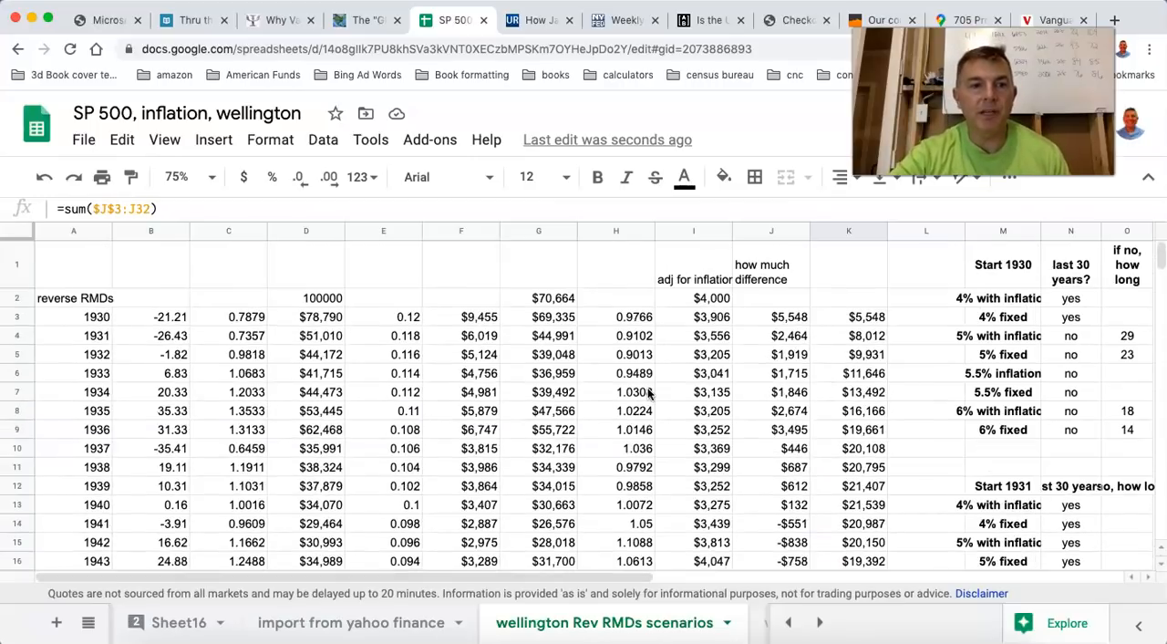
pyautogui.scroll(-1, 274, 392)
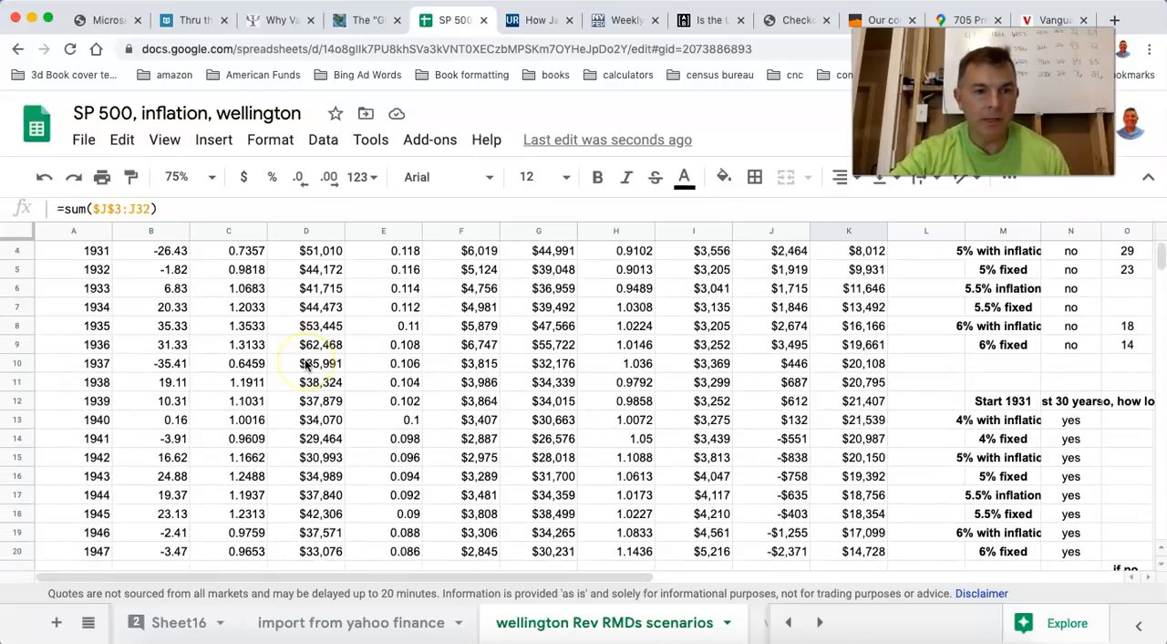
pyautogui.click(873, 493)
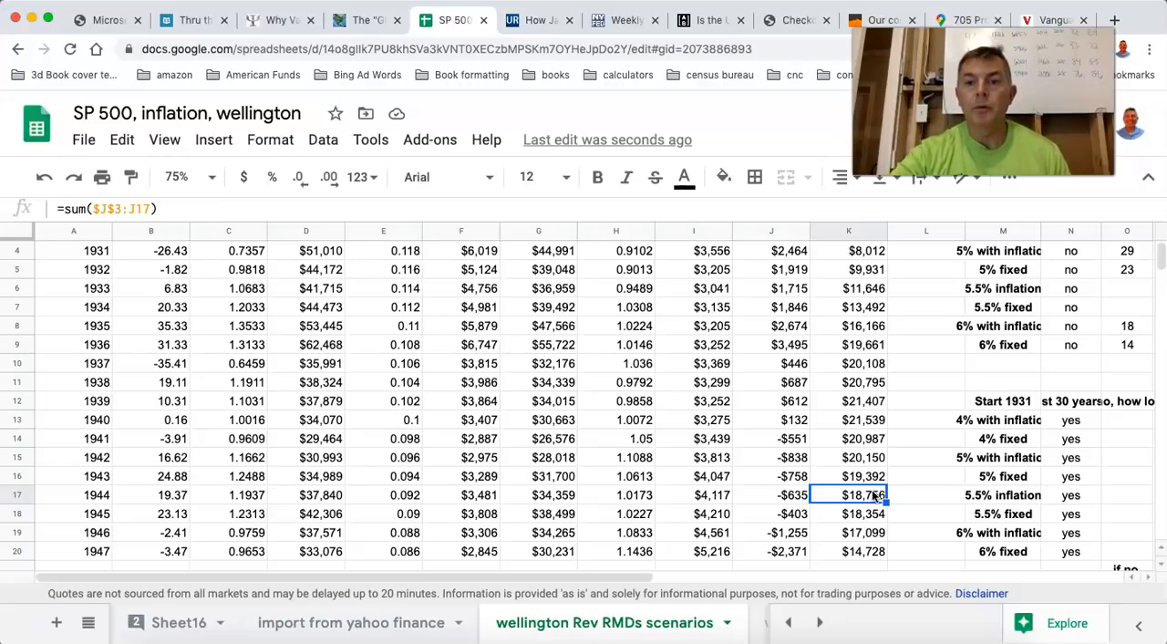
# Compare the 1945 reverse RMD withdrawal with the inflation-adjusted 4% withdrawal for the same year.
pyautogui.scroll(-2, 874, 494)
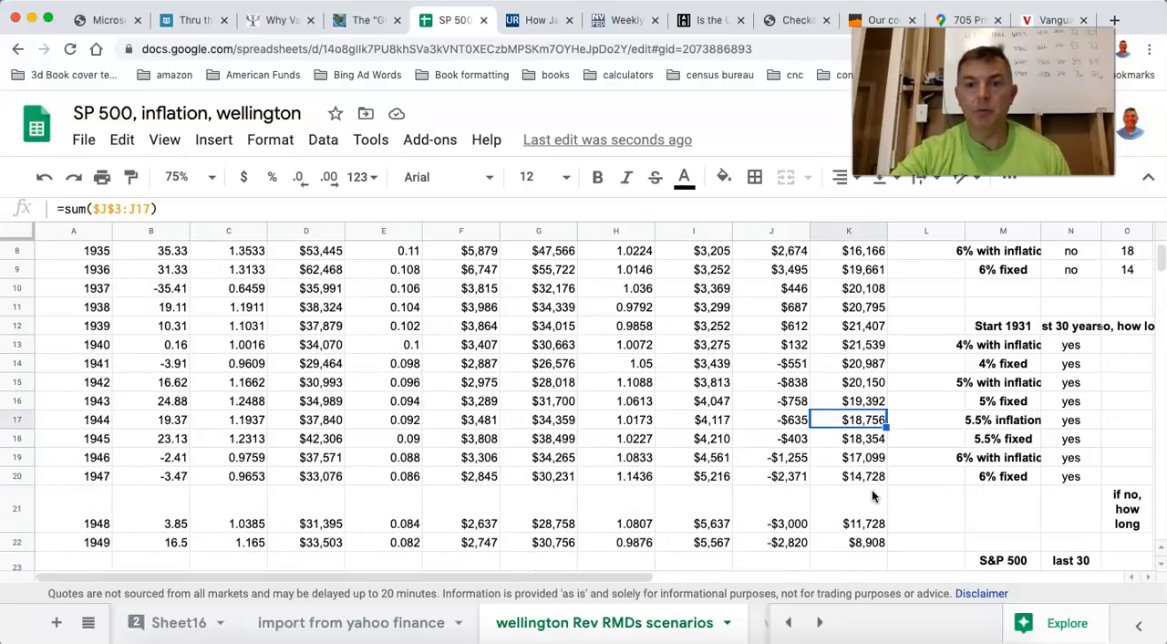
pyautogui.click(469, 443)
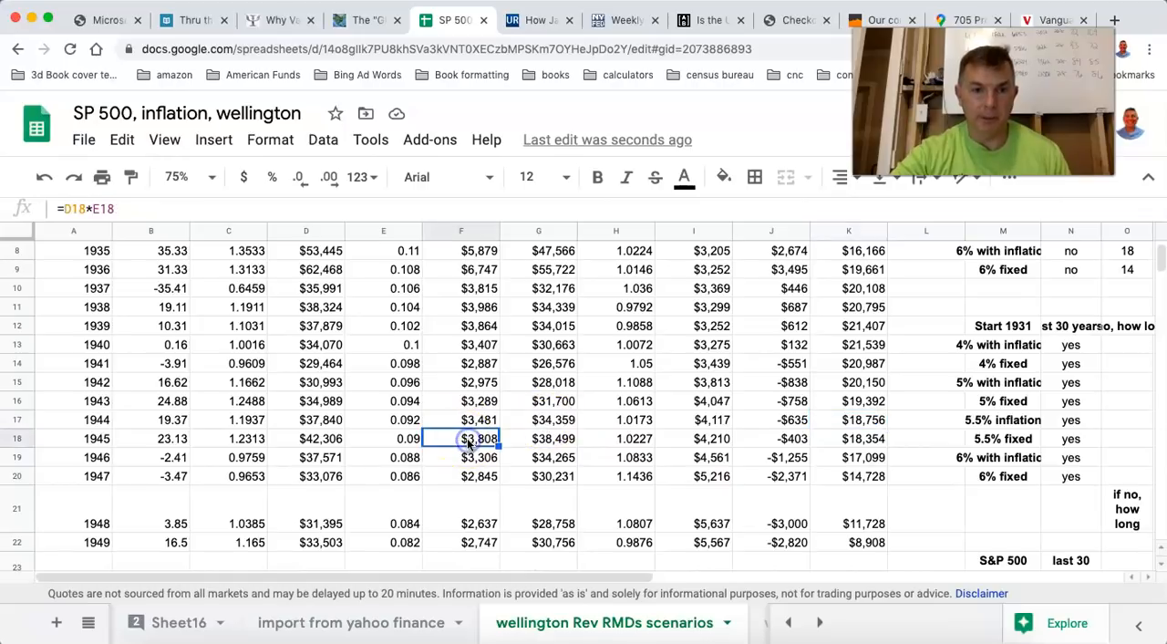
pyautogui.click(713, 440)
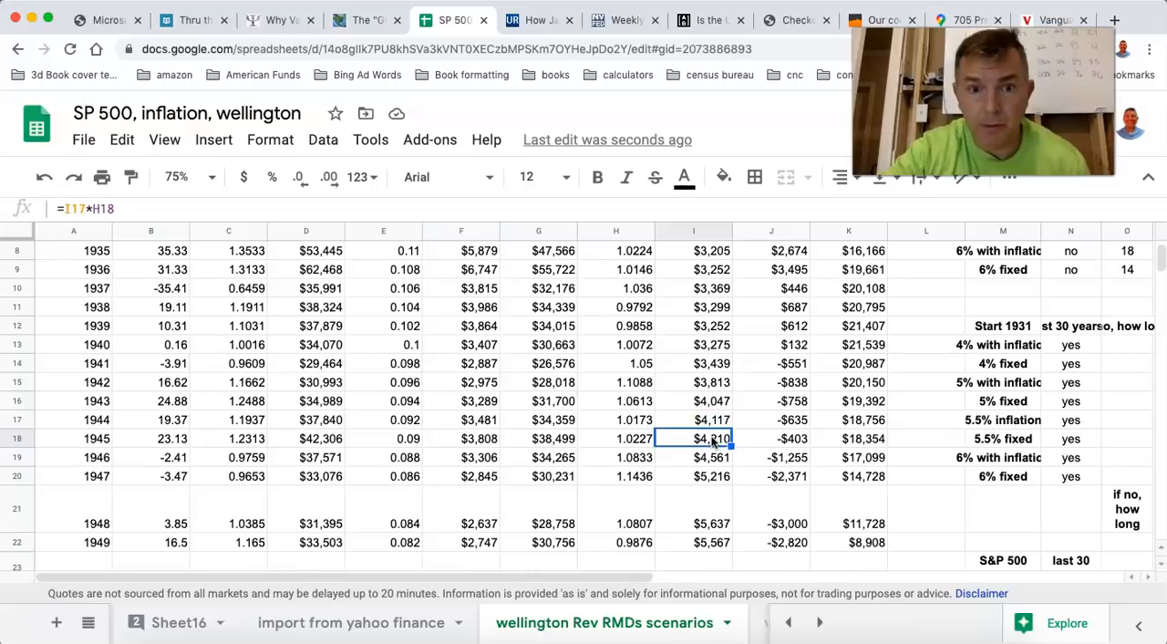
pyautogui.click(463, 436)
pyautogui.click(705, 436)
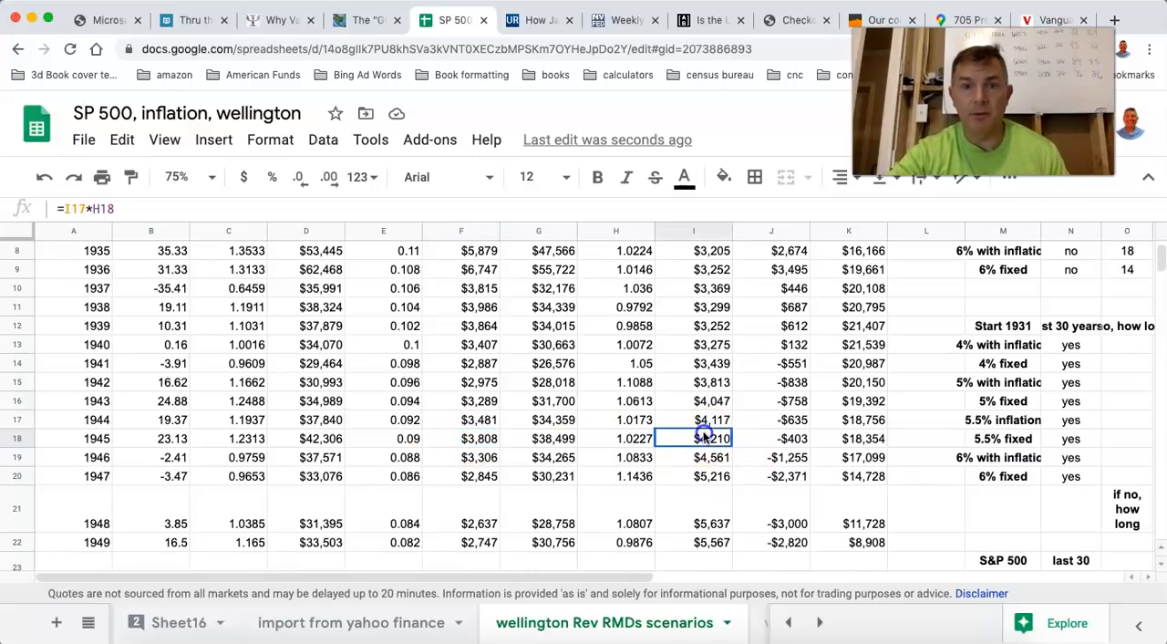
pyautogui.click(480, 439)
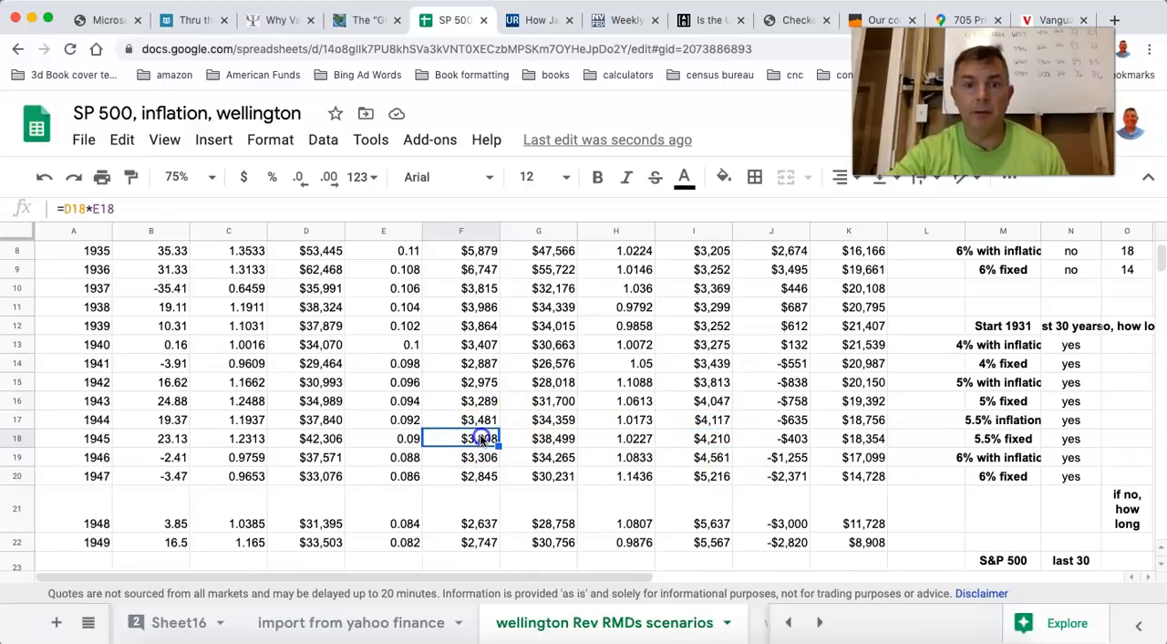
pyautogui.click(705, 439)
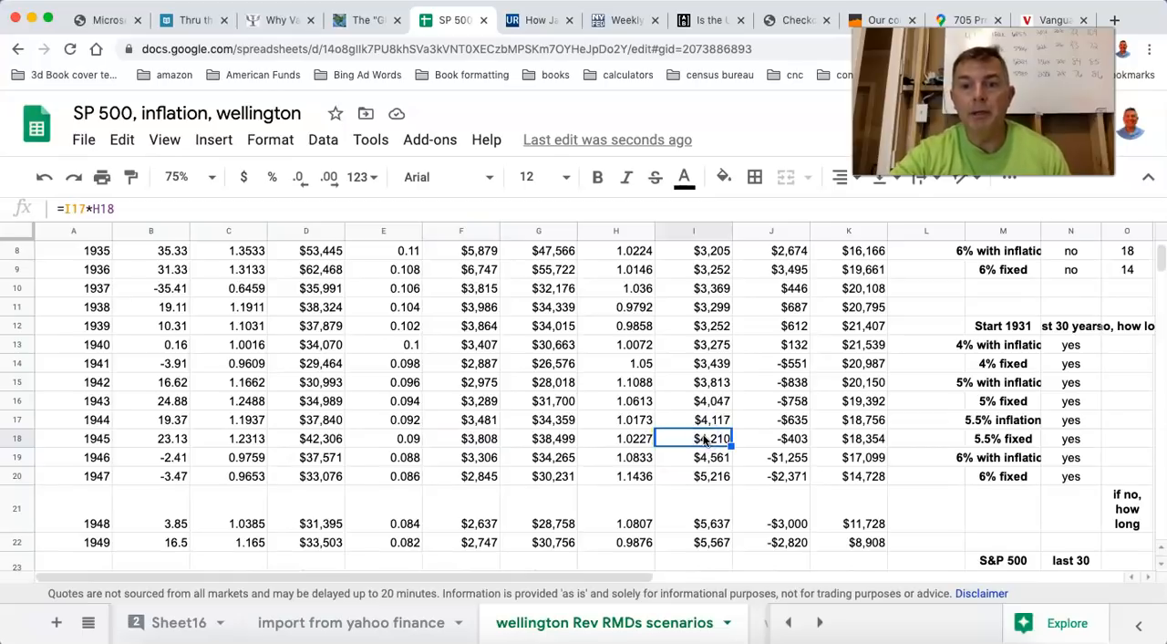
# Compare the 1952 reverse RMD withdrawal with that year's inflation-adjusted 4% withdrawal.
pyautogui.scroll(-3, 705, 440)
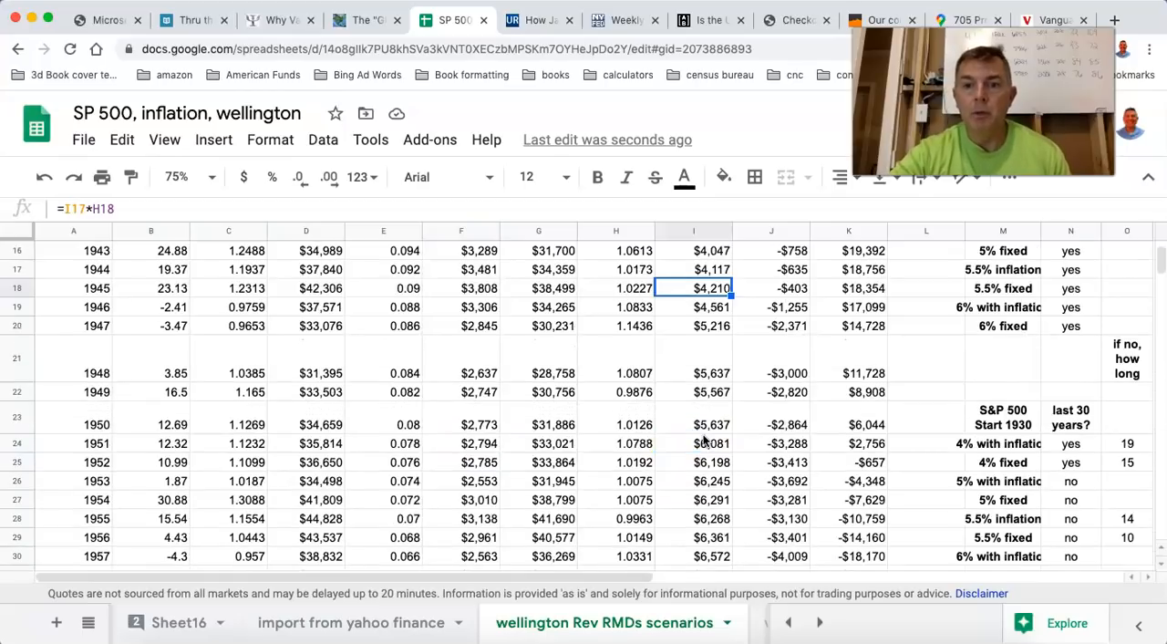
pyautogui.click(482, 462)
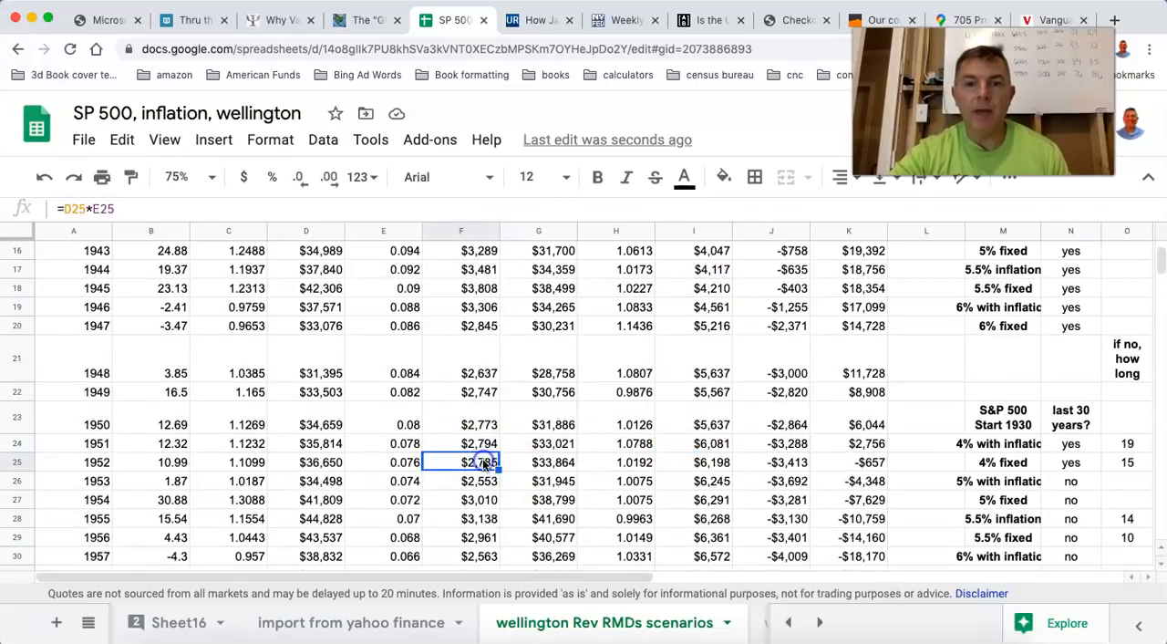
pyautogui.click(695, 464)
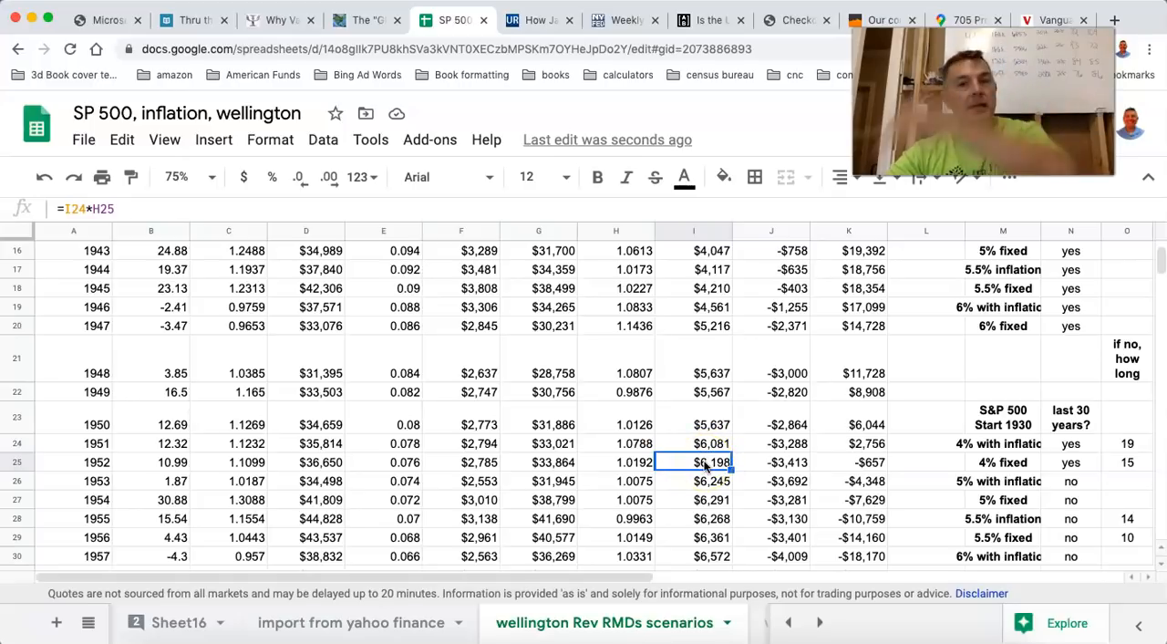
pyautogui.click(472, 461)
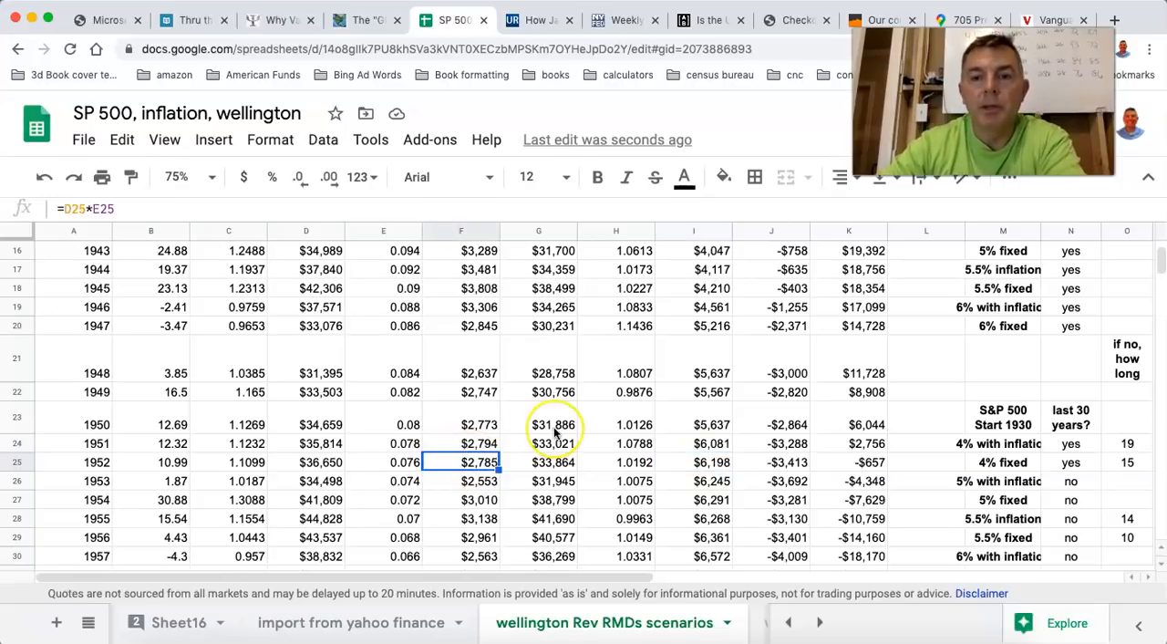
pyautogui.click(707, 464)
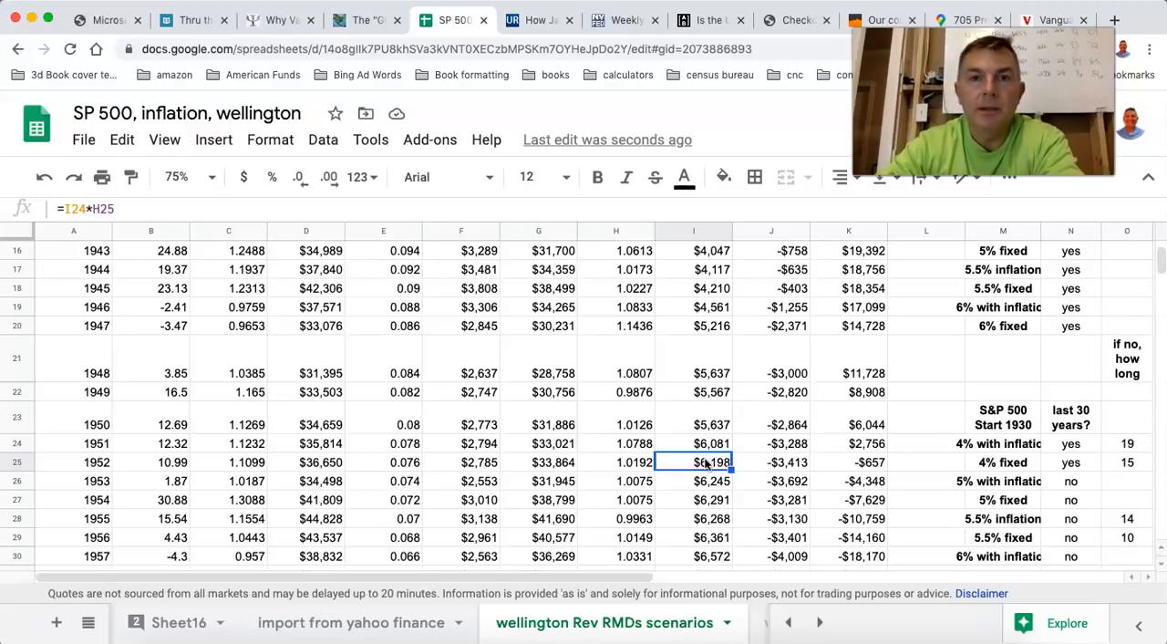
# Review the yearly reverse RMD withdrawals from 1953 through 1957.
pyautogui.scroll(3, 706, 464)
pyautogui.scroll(-5, 706, 463)
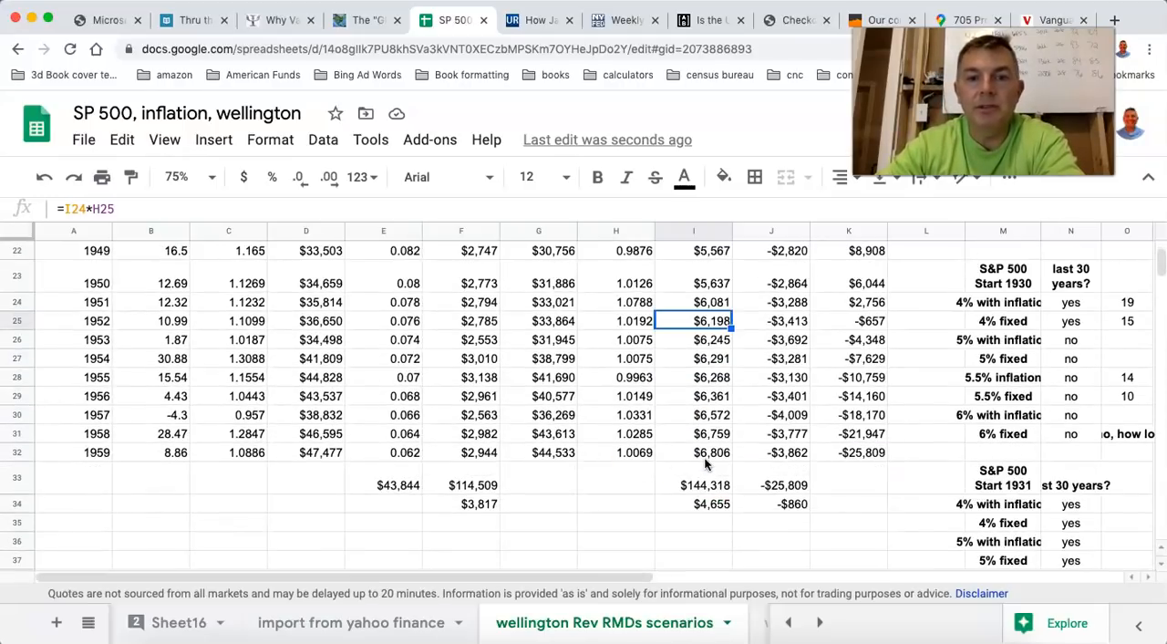
pyautogui.click(475, 342)
pyautogui.click(475, 359)
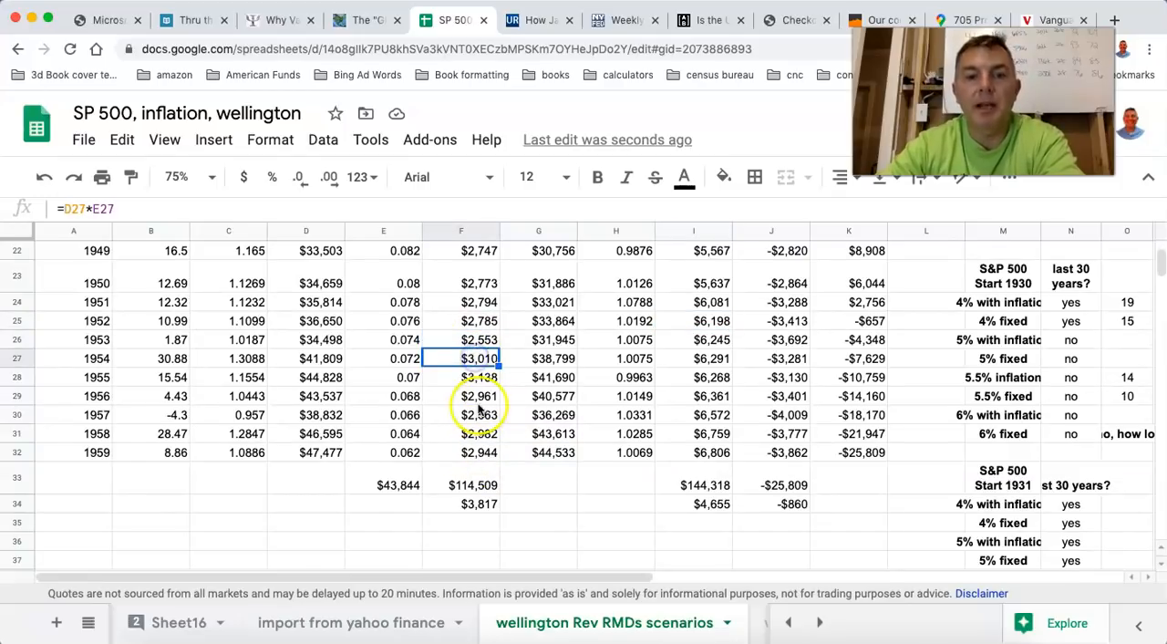
pyautogui.click(478, 396)
pyautogui.click(480, 414)
# Set the 1930 reverse RMD starting withdrawal rate to 0.1.
pyautogui.scroll(7, 560, 386)
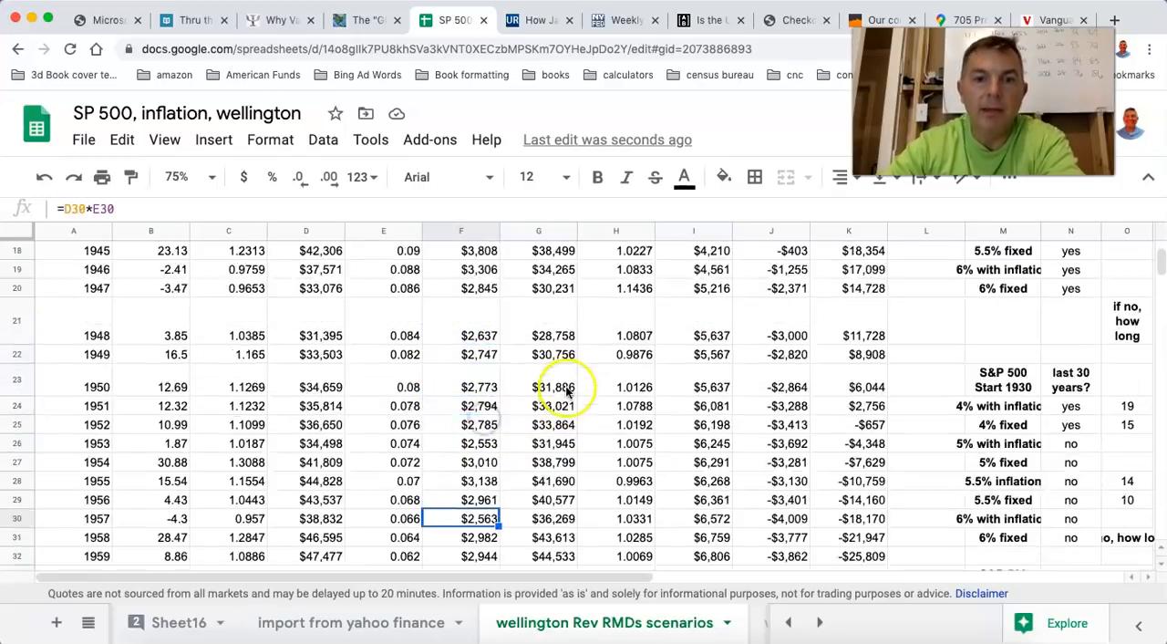
pyautogui.click(402, 319)
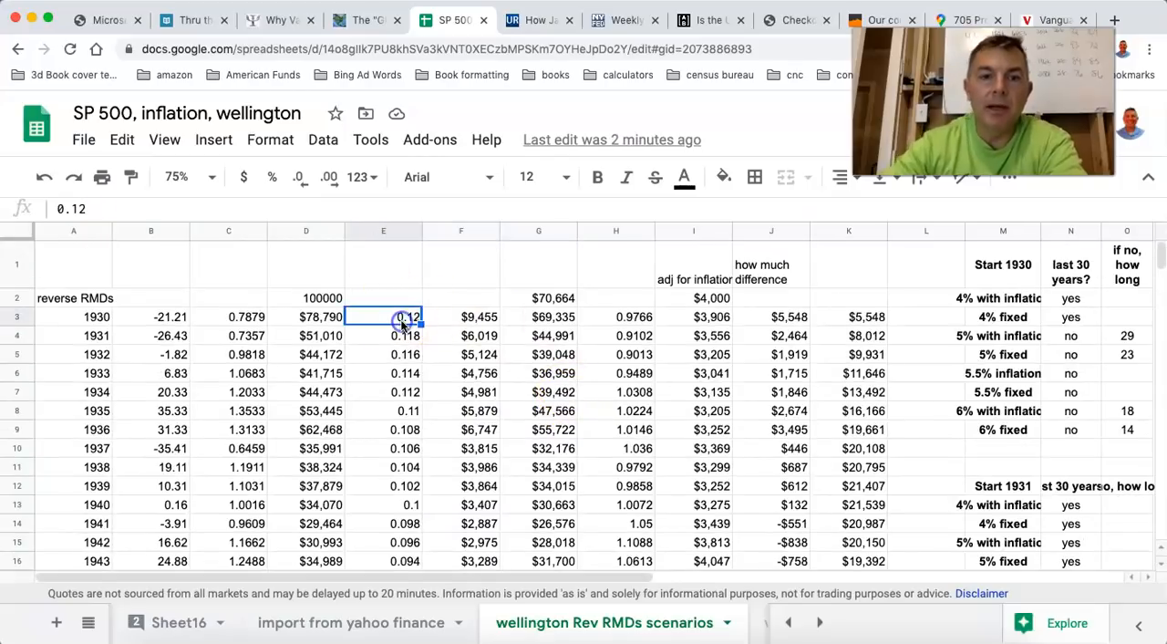
pyautogui.write('.1')
pyautogui.press('Return')
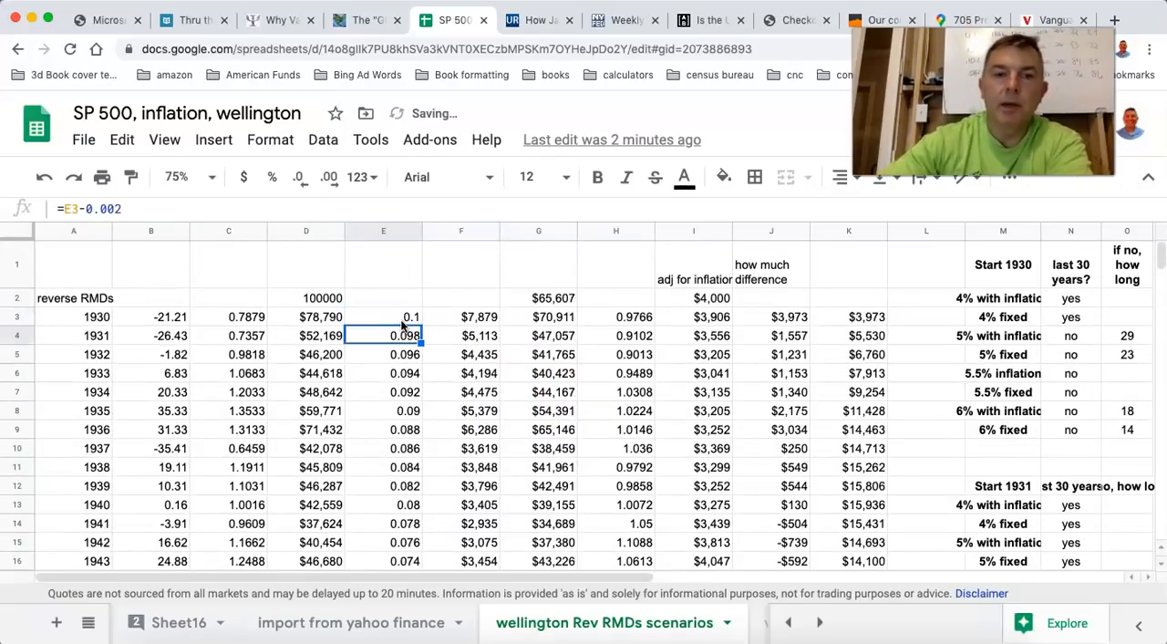
# Compare the 1952 reverse RMD and inflation-adjusted withdrawals under the 10% starting rate, and check that year's remaining balance.
pyautogui.scroll(-5, 479, 377)
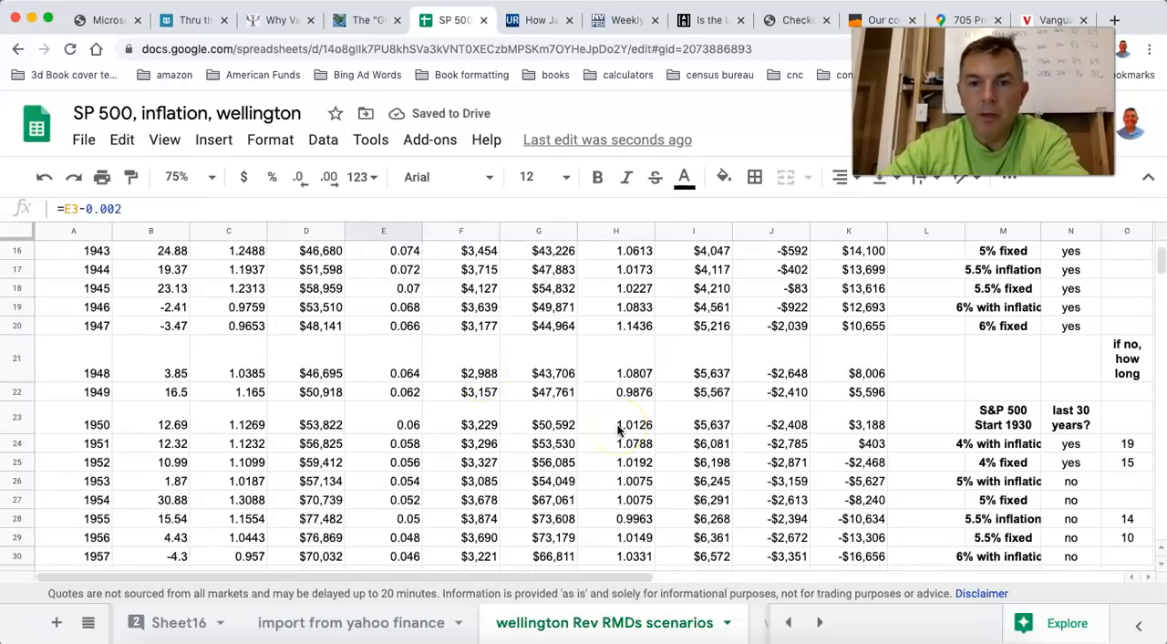
pyautogui.scroll(-2, 618, 431)
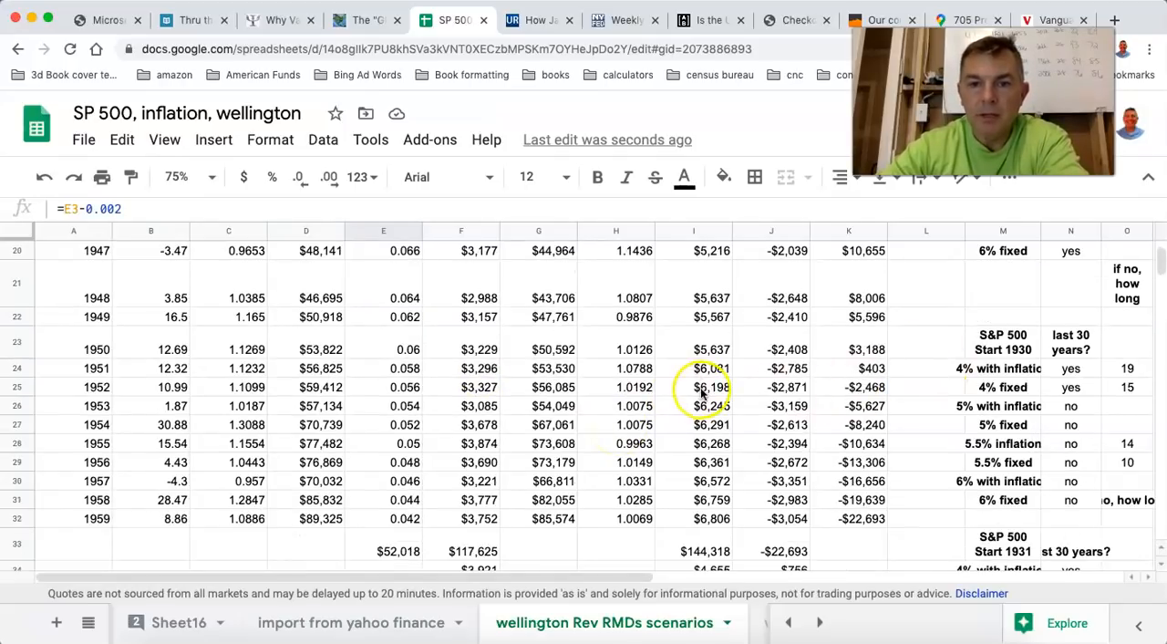
pyautogui.click(702, 394)
pyautogui.click(476, 390)
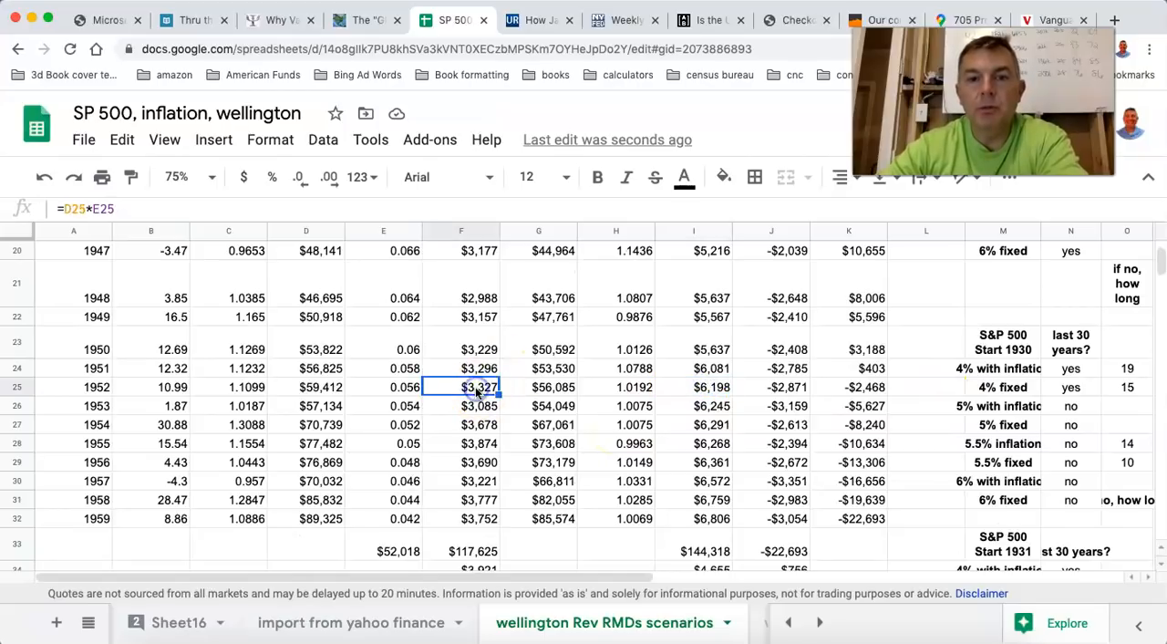
pyautogui.click(719, 388)
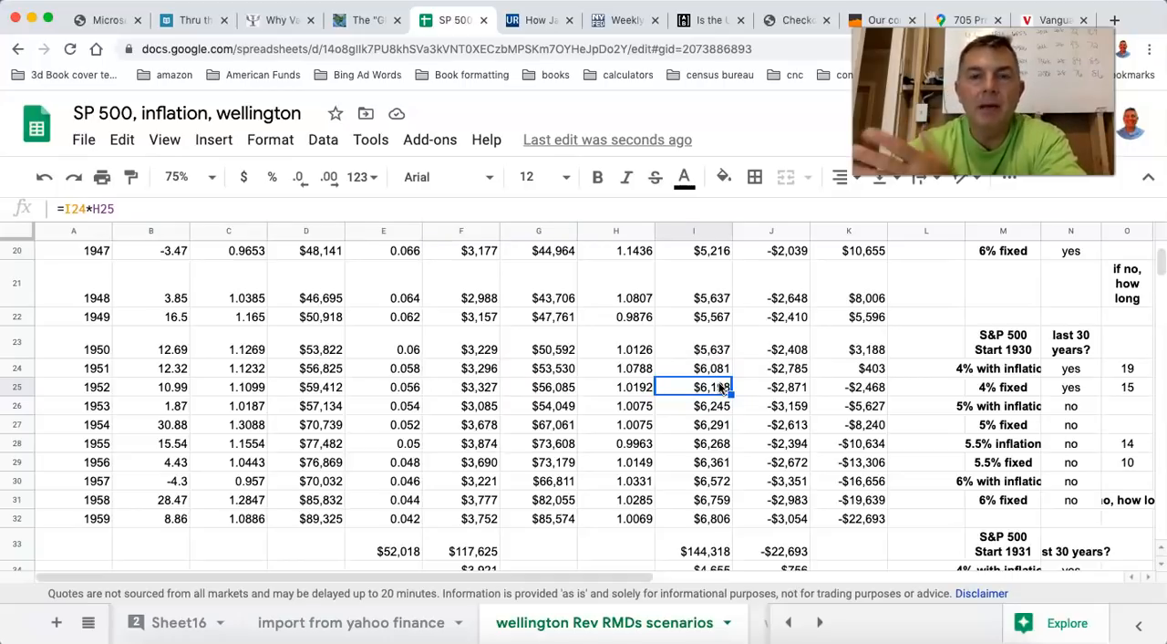
pyautogui.click(551, 390)
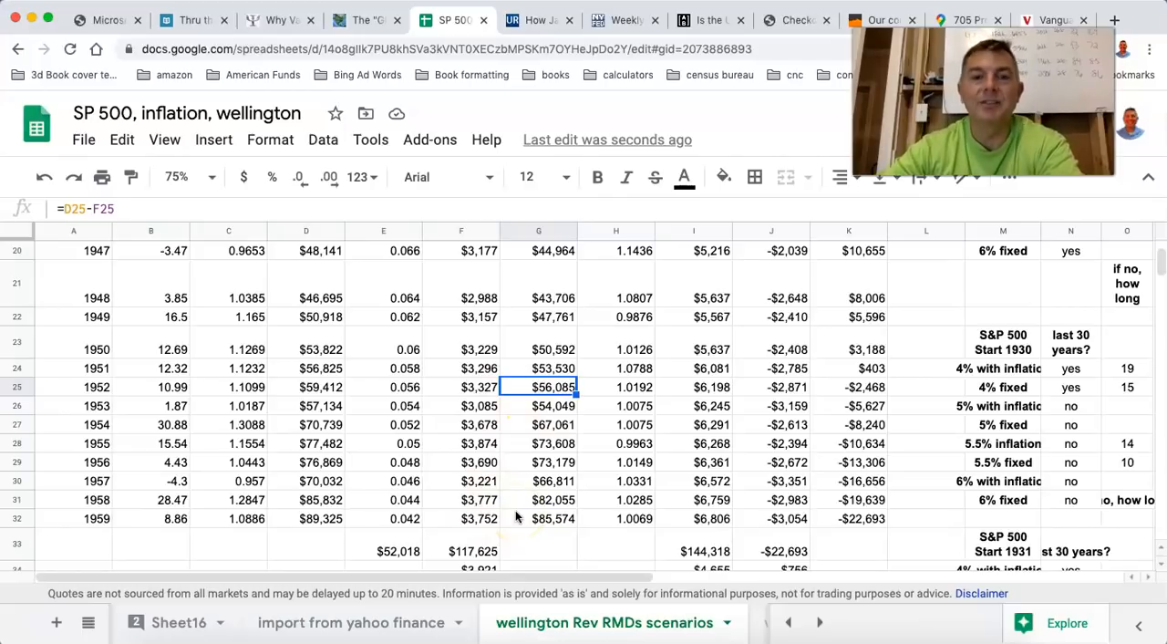
# Recheck the 1952 withdrawals and remaining balance, and look at the 1959 ending balance under the 10% starting rate.
pyautogui.scroll(5, 516, 513)
pyautogui.scroll(-6, 515, 513)
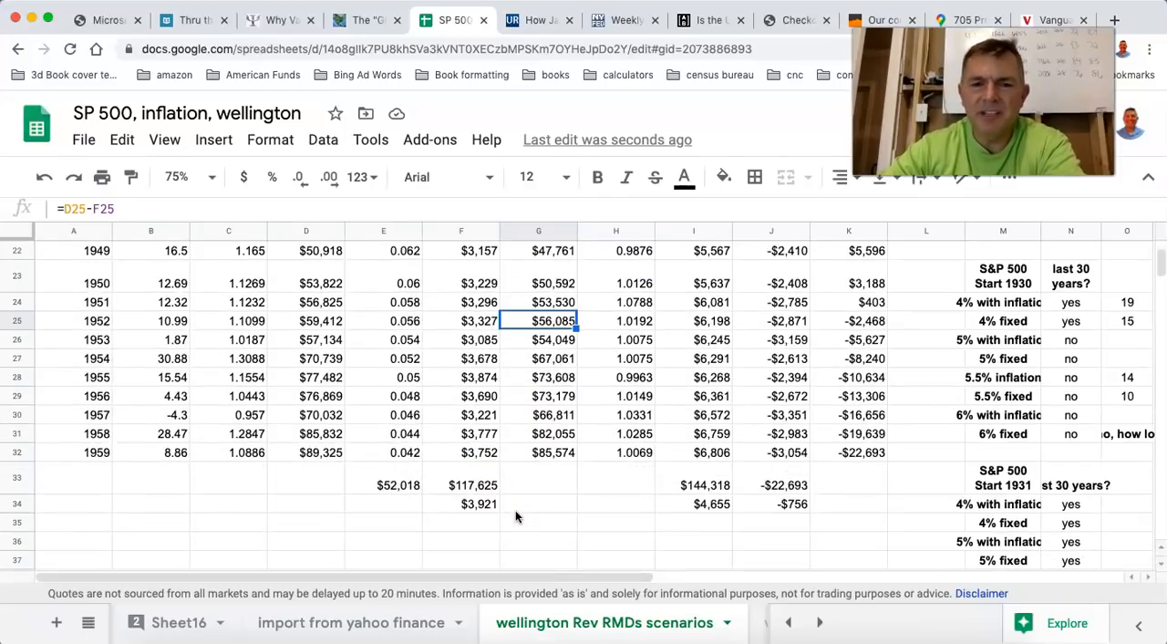
pyautogui.press('Left')
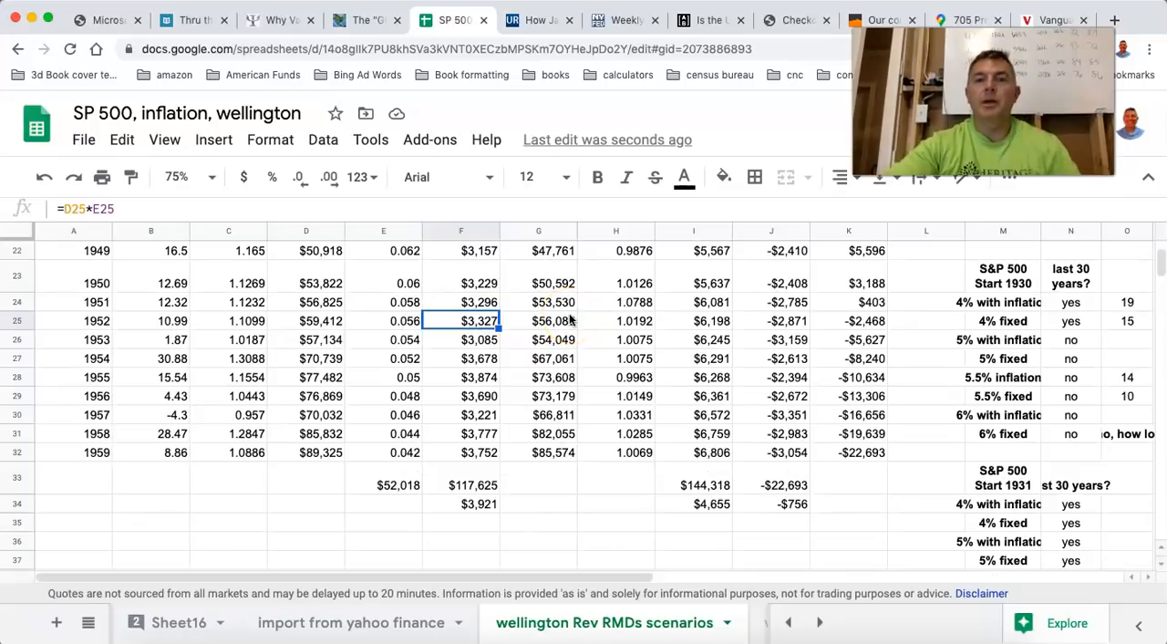
pyautogui.click(709, 321)
pyautogui.click(548, 325)
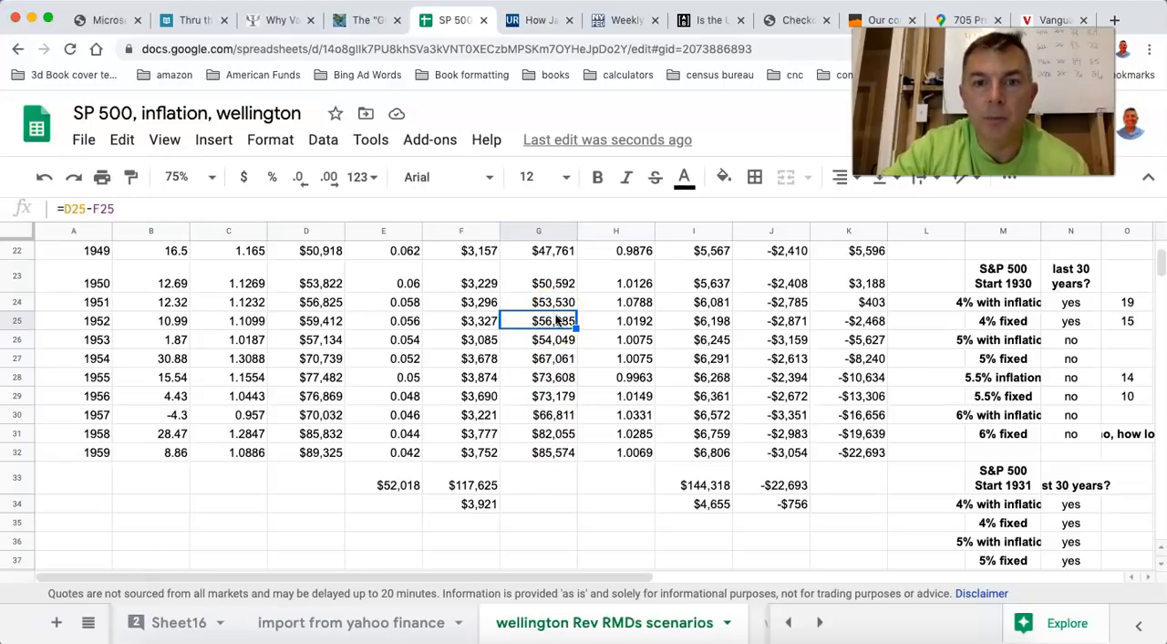
pyautogui.click(558, 456)
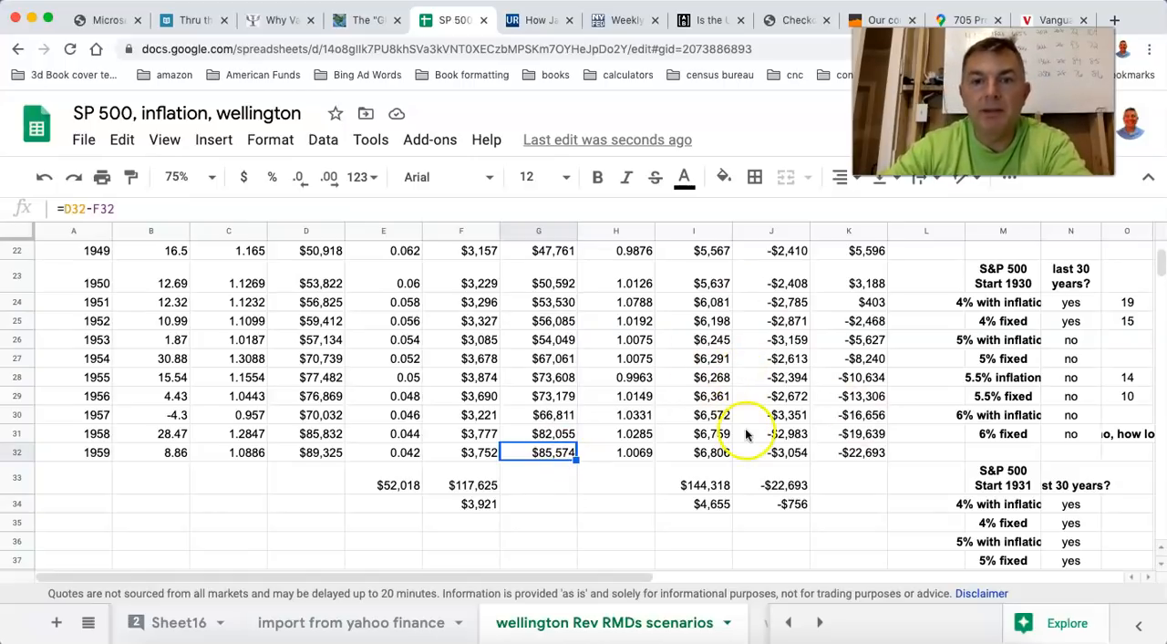
# Look over the 1930 and 1931 reverse RMD tables and check the 1961 ending balance for the 1931 start.
pyautogui.scroll(7, 556, 412)
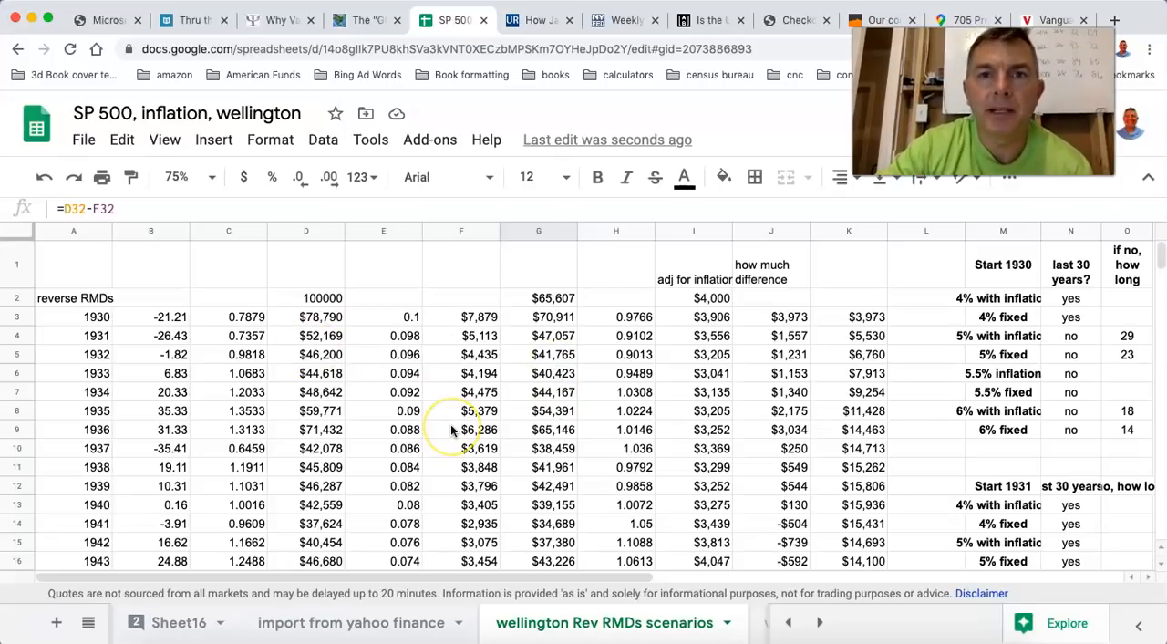
pyautogui.scroll(-10, 451, 425)
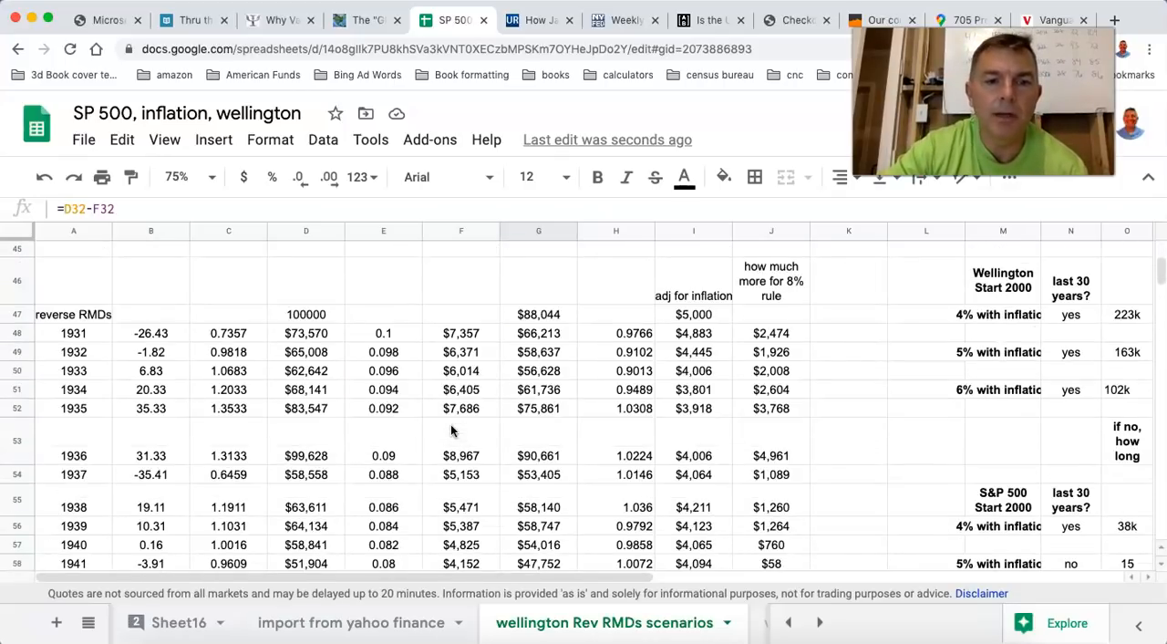
pyautogui.scroll(-4, 450, 430)
pyautogui.scroll(3, 451, 431)
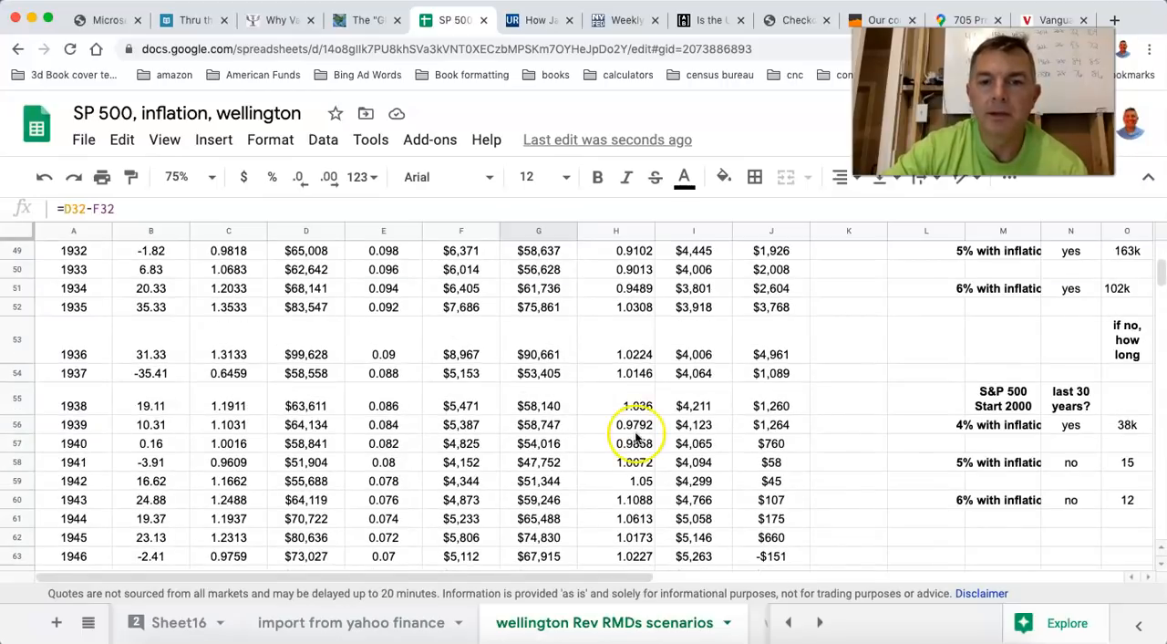
pyautogui.scroll(3, 637, 438)
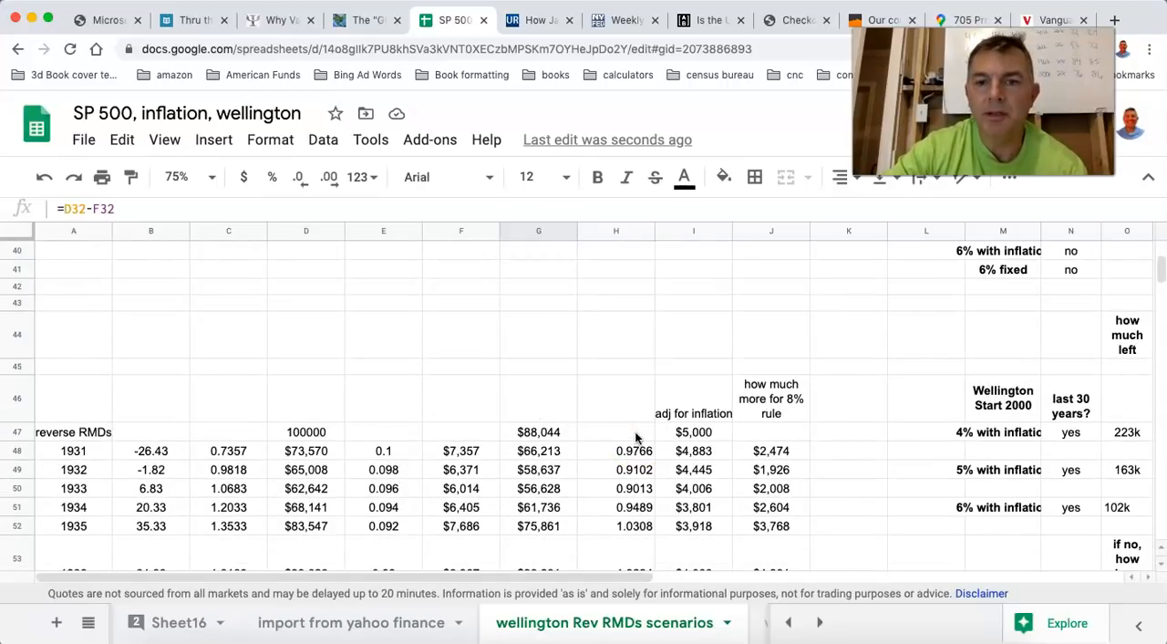
pyautogui.scroll(-3, 637, 438)
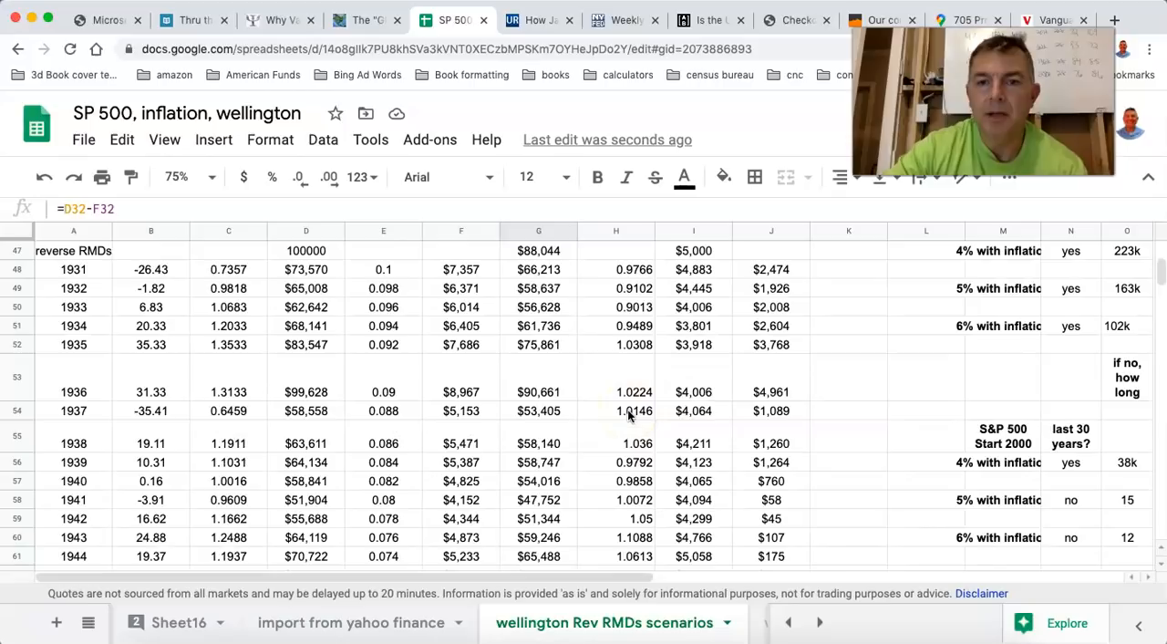
pyautogui.scroll(2, 629, 415)
pyautogui.scroll(-5, 629, 415)
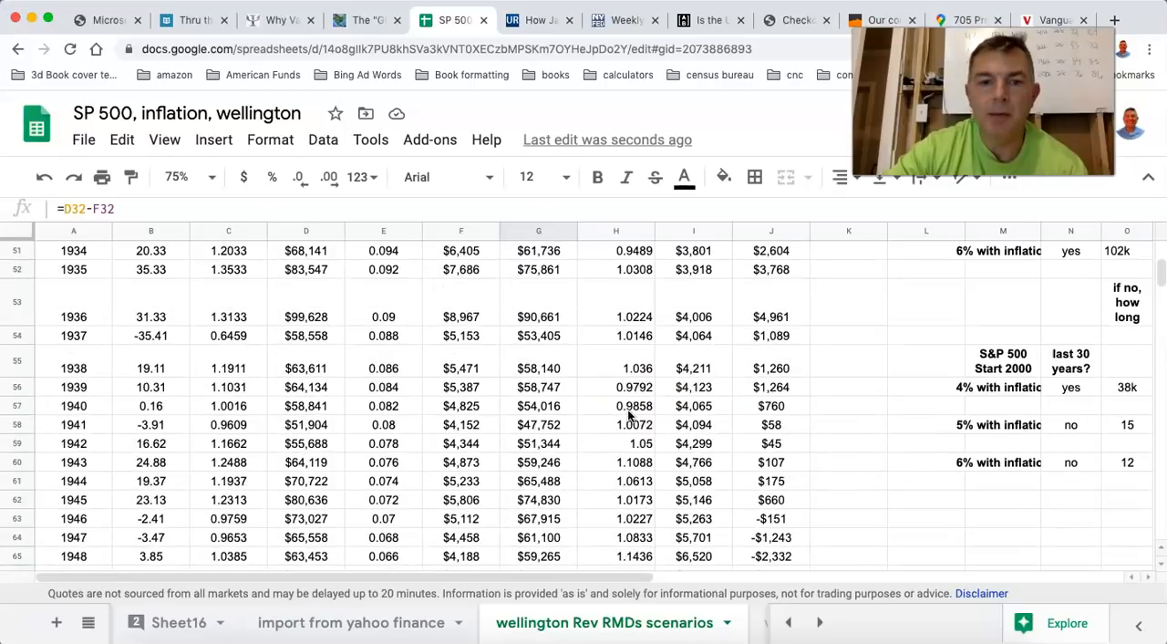
pyautogui.scroll(-4, 630, 415)
pyautogui.click(523, 439)
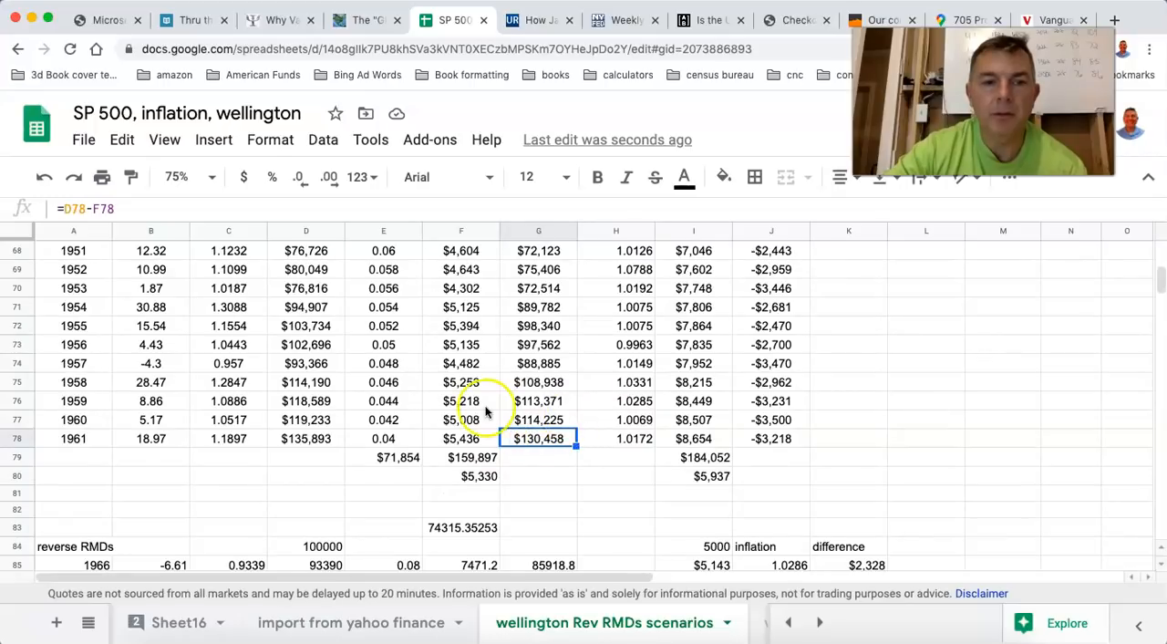
# Compare the 1959 ending balance of the 1930 start with the 1961 ending balance of the 1931 start.
pyautogui.scroll(20, 485, 413)
pyautogui.scroll(4, 485, 412)
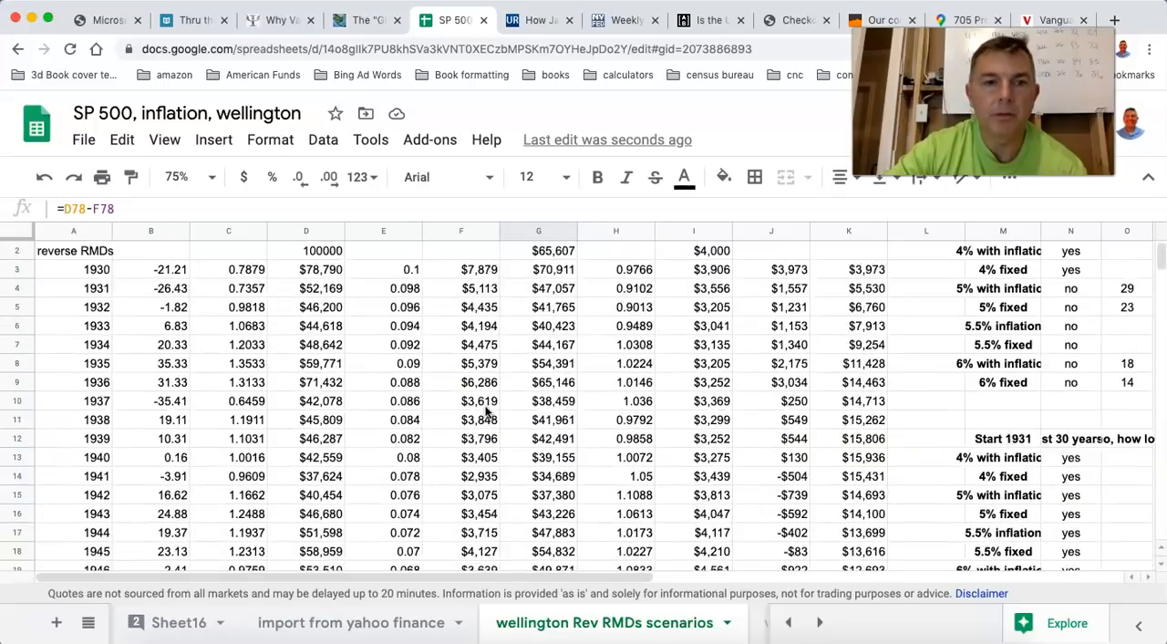
pyautogui.scroll(-9, 485, 412)
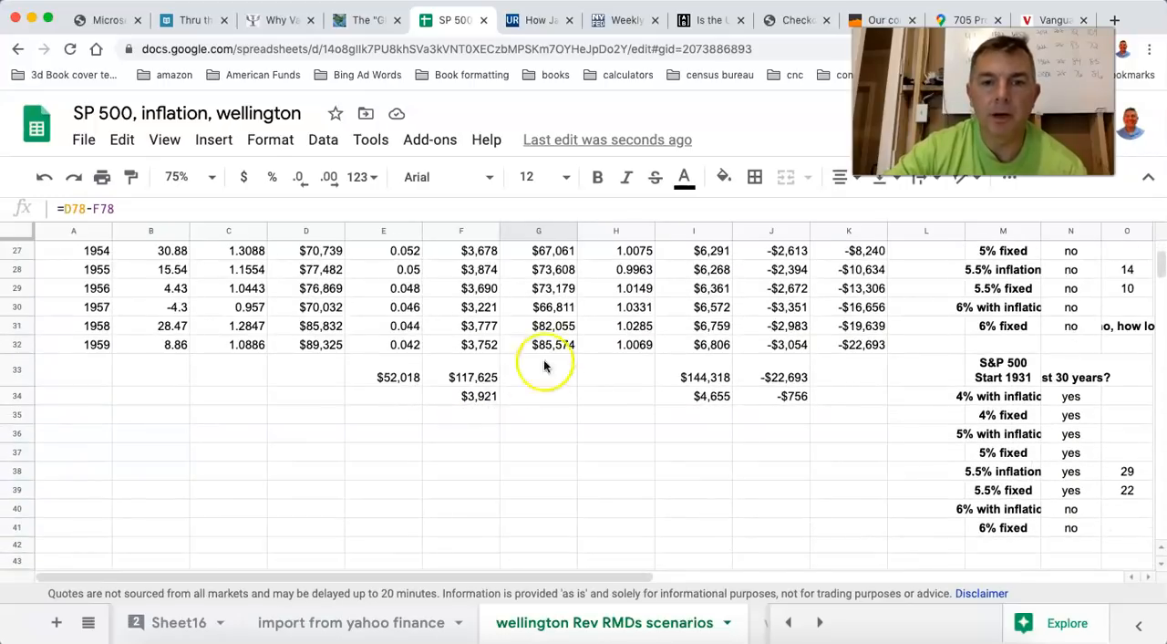
pyautogui.scroll(4, 544, 366)
pyautogui.scroll(-3, 529, 387)
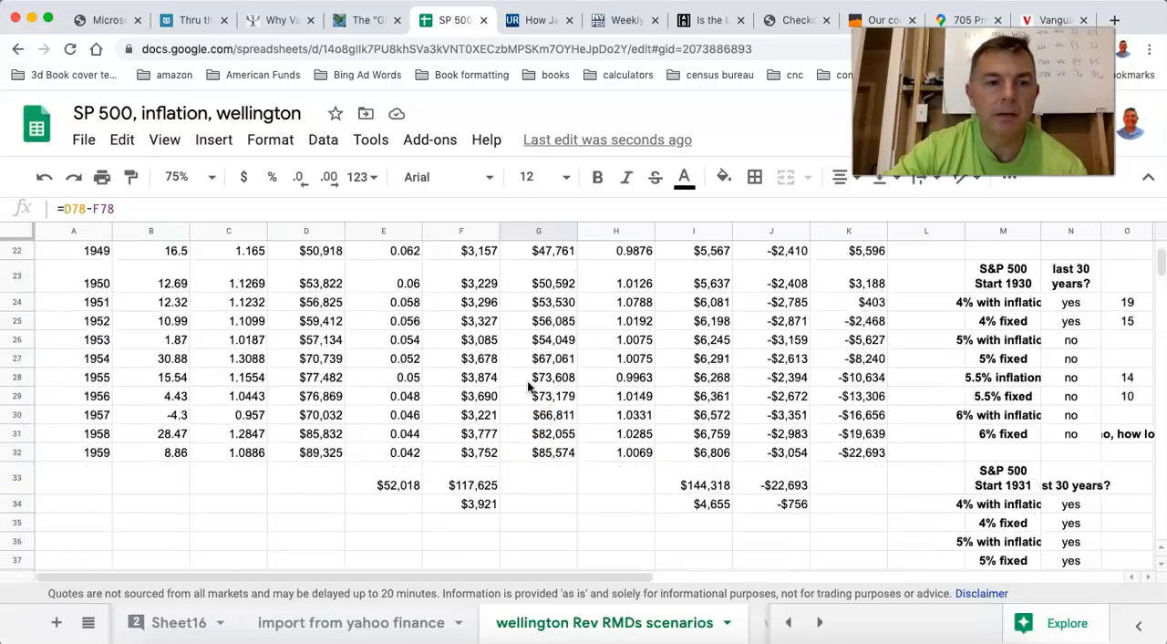
pyautogui.scroll(-15, 529, 386)
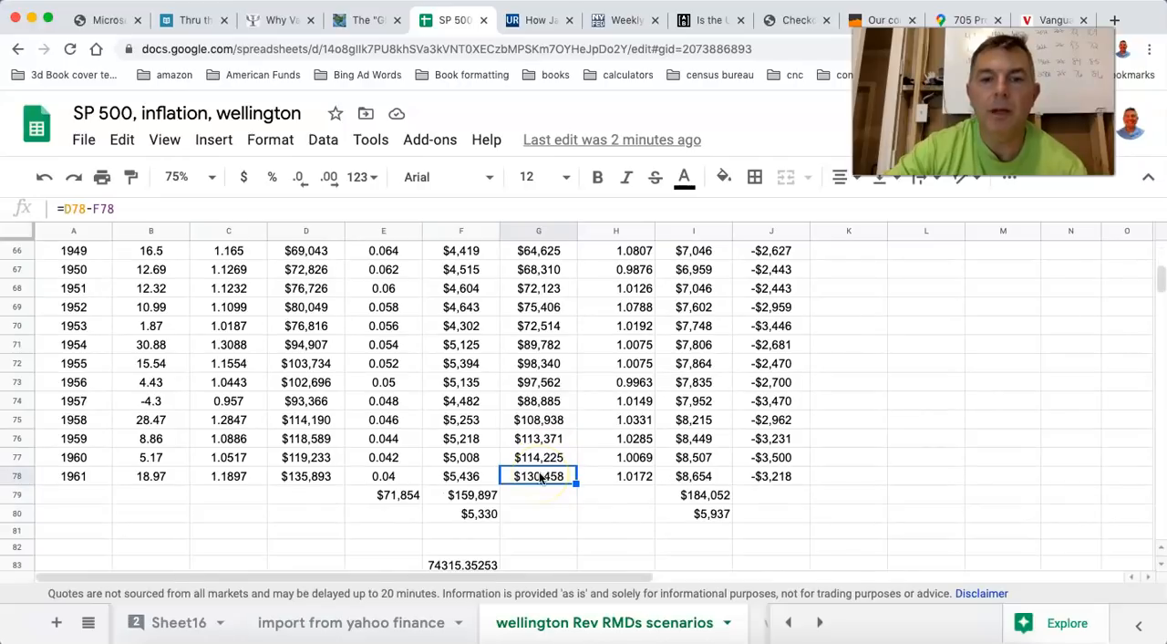
# For the 1931 start, check the average inflation-adjusted withdrawal and 1961 balance, and compare both 1959 withdrawals.
pyautogui.click(707, 515)
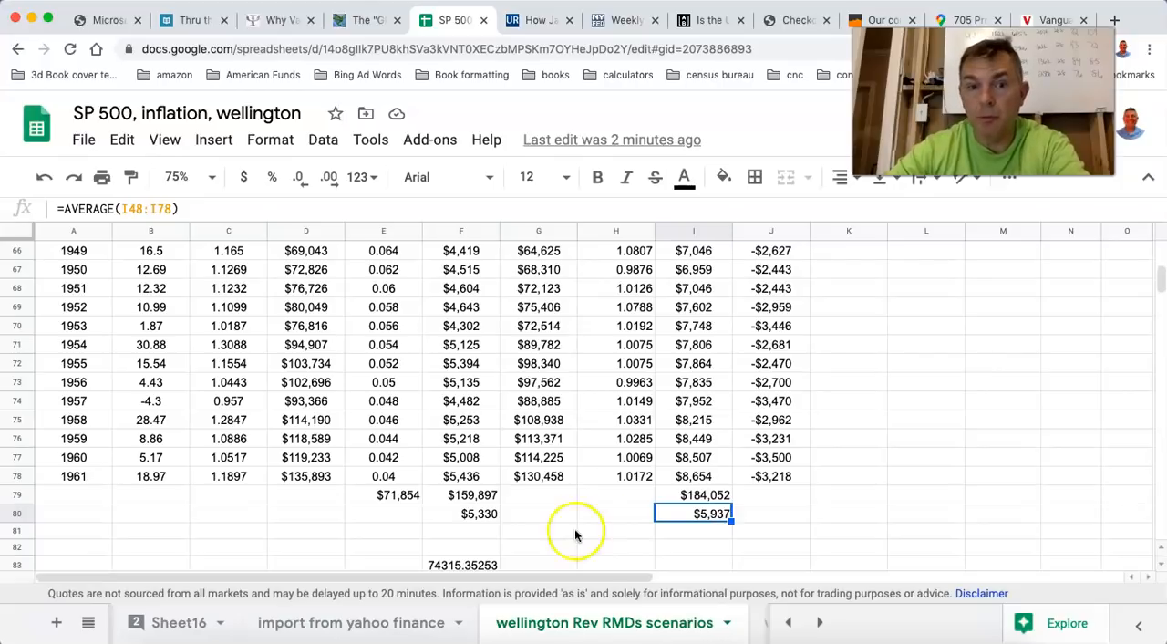
pyautogui.click(538, 482)
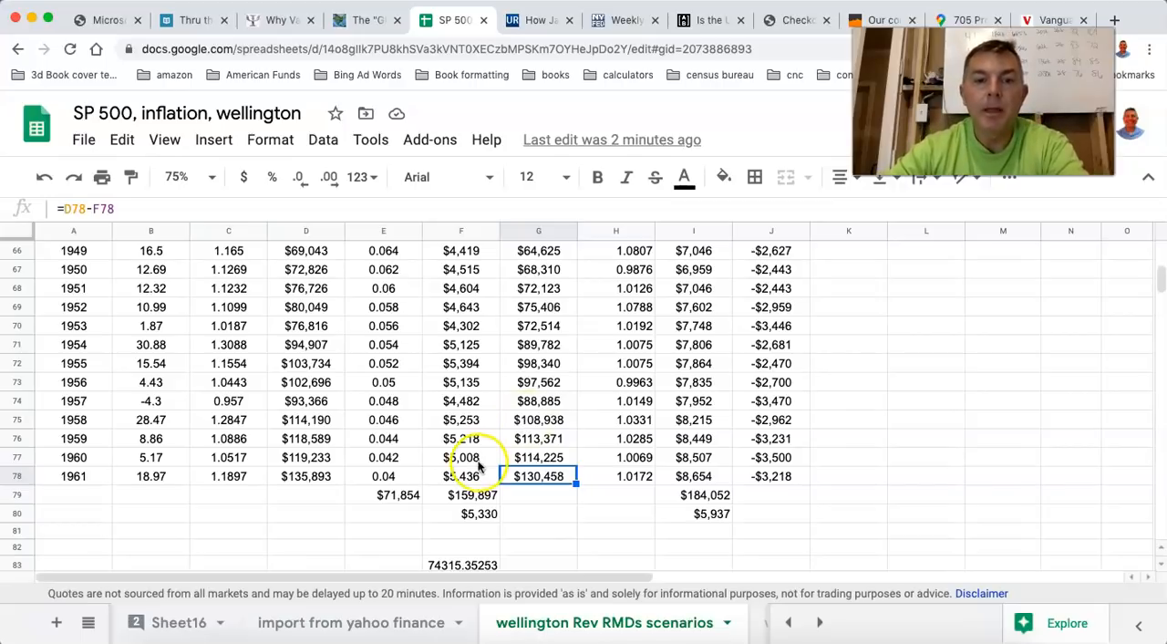
pyautogui.scroll(2, 579, 463)
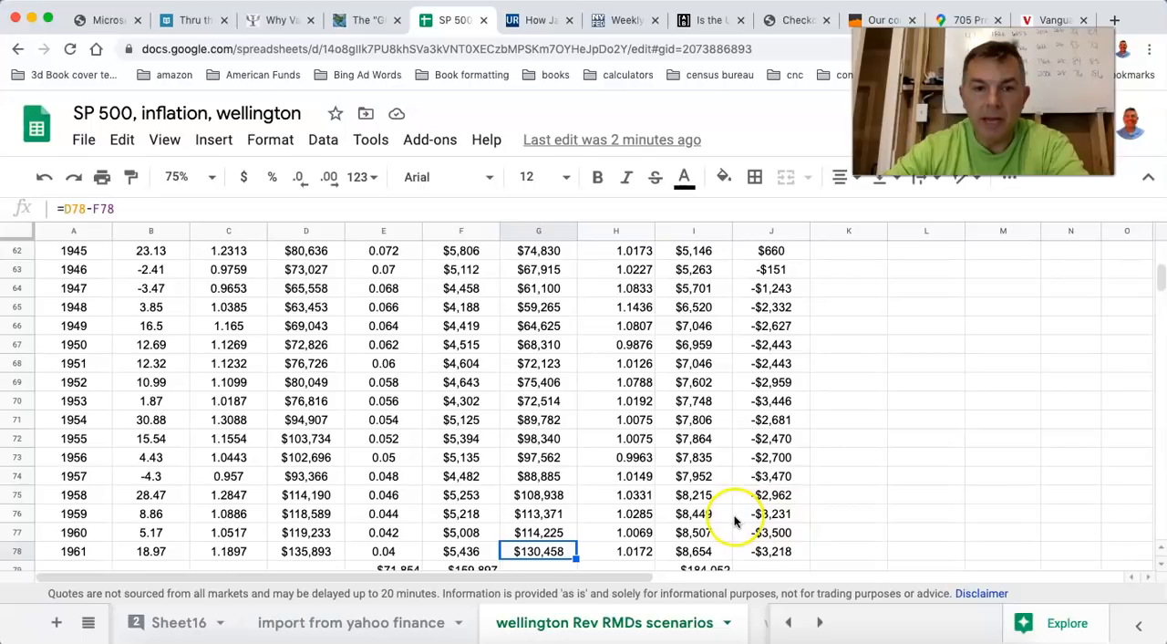
pyautogui.click(693, 514)
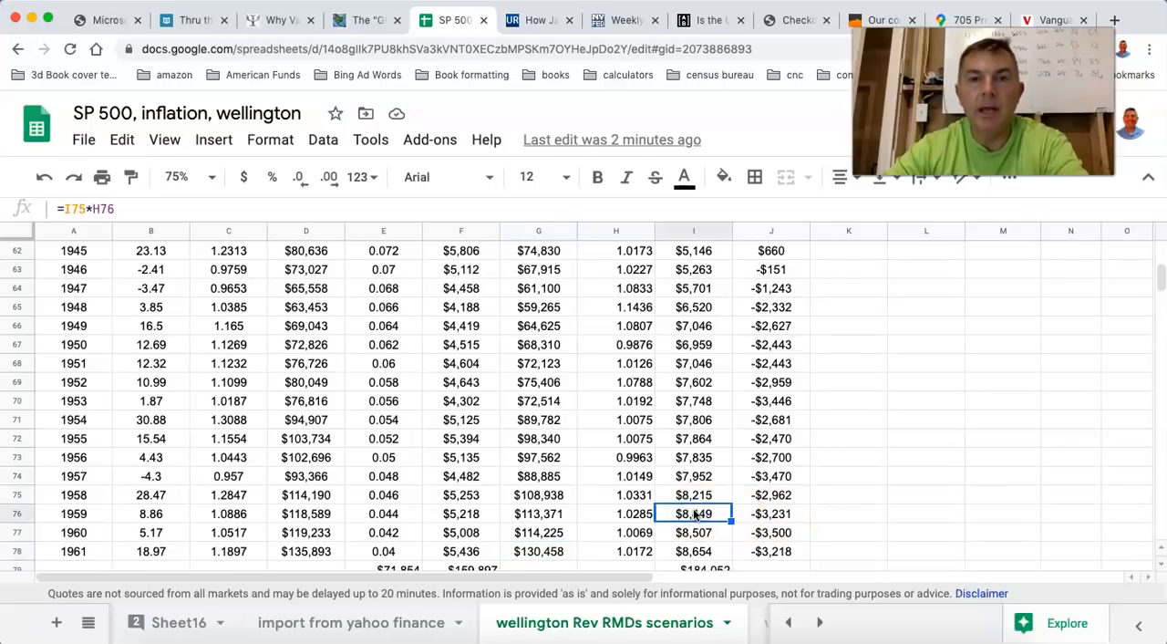
pyautogui.click(452, 514)
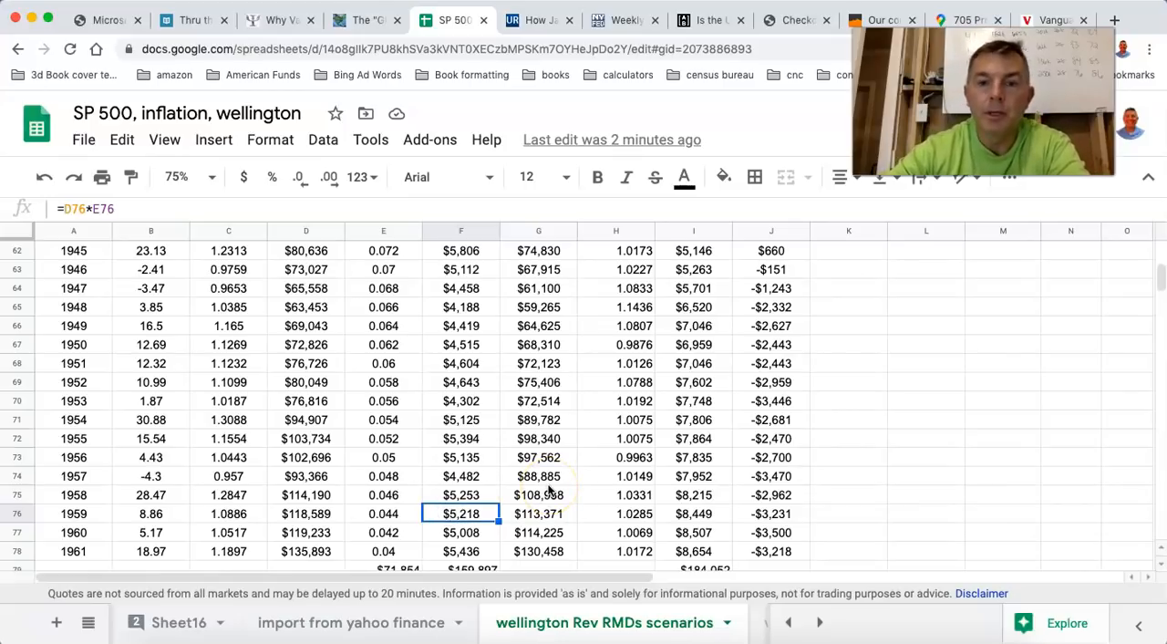
# Set the starting inflation-adjusted withdrawal in the 1931 table to $4,000.
pyautogui.scroll(5, 550, 491)
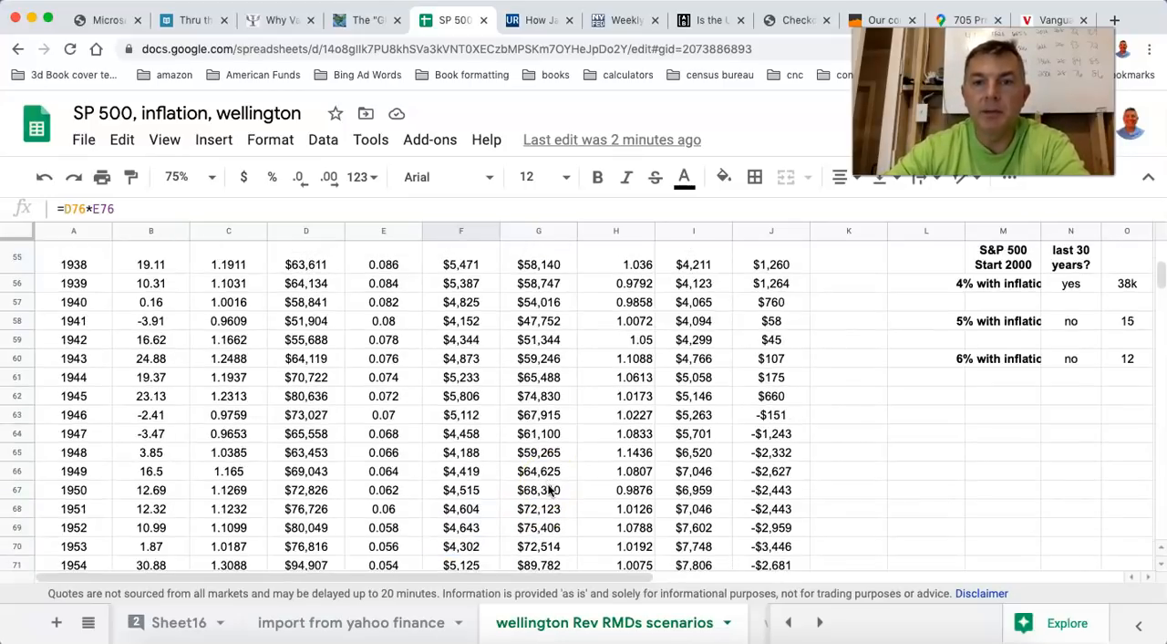
pyautogui.scroll(3, 624, 436)
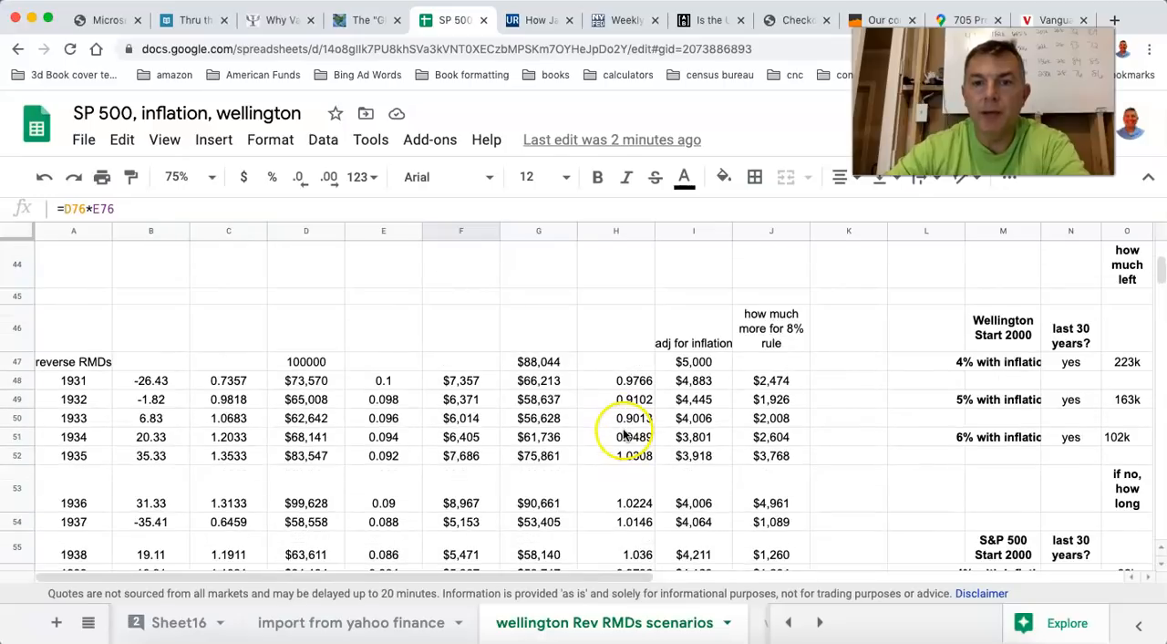
pyautogui.click(684, 362)
pyautogui.write('4000')
pyautogui.press('Return')
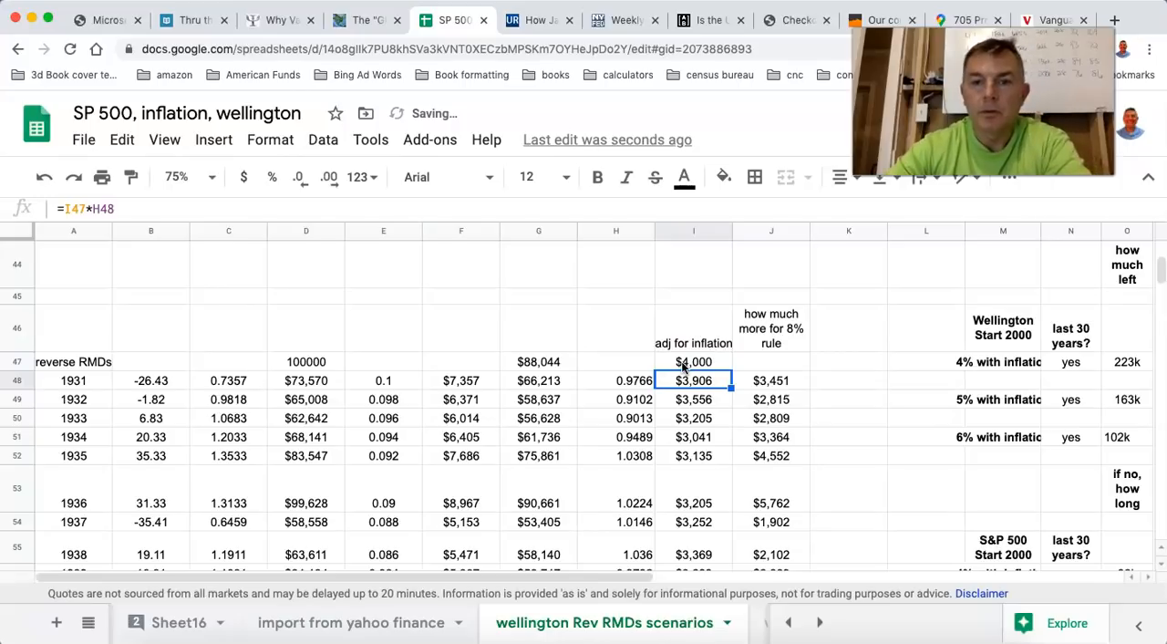
# Review the 1931 table's yearly withdrawal differences under the 4% start and inspect the 1961 difference.
pyautogui.scroll(-5, 683, 367)
pyautogui.scroll(-5, 683, 367)
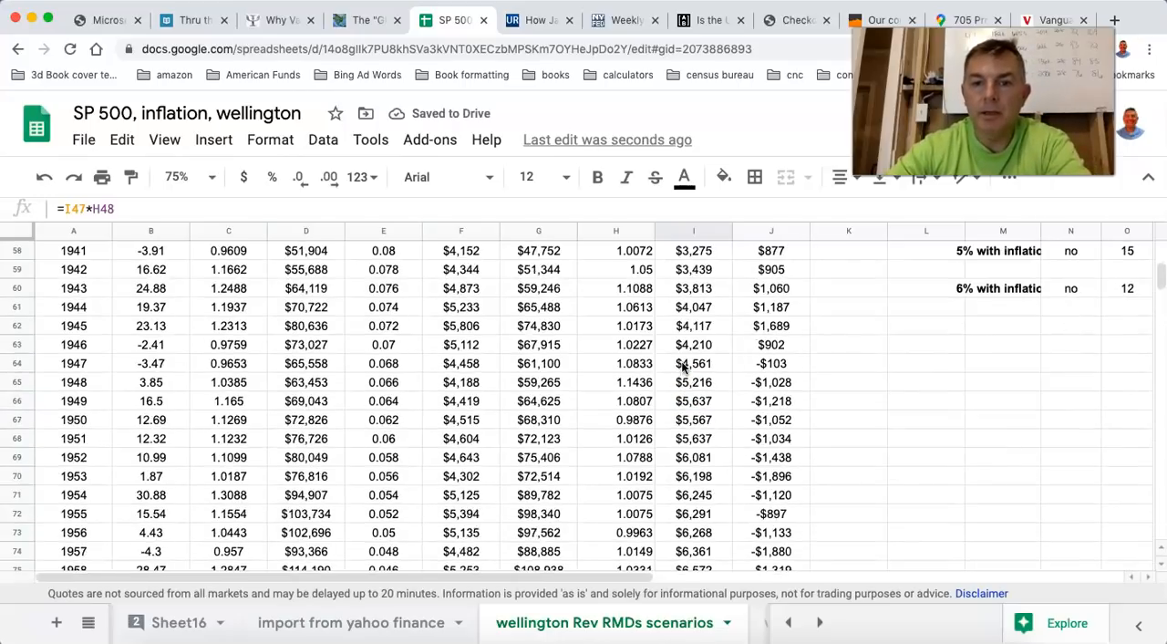
pyautogui.scroll(-2, 698, 355)
pyautogui.scroll(1, 773, 325)
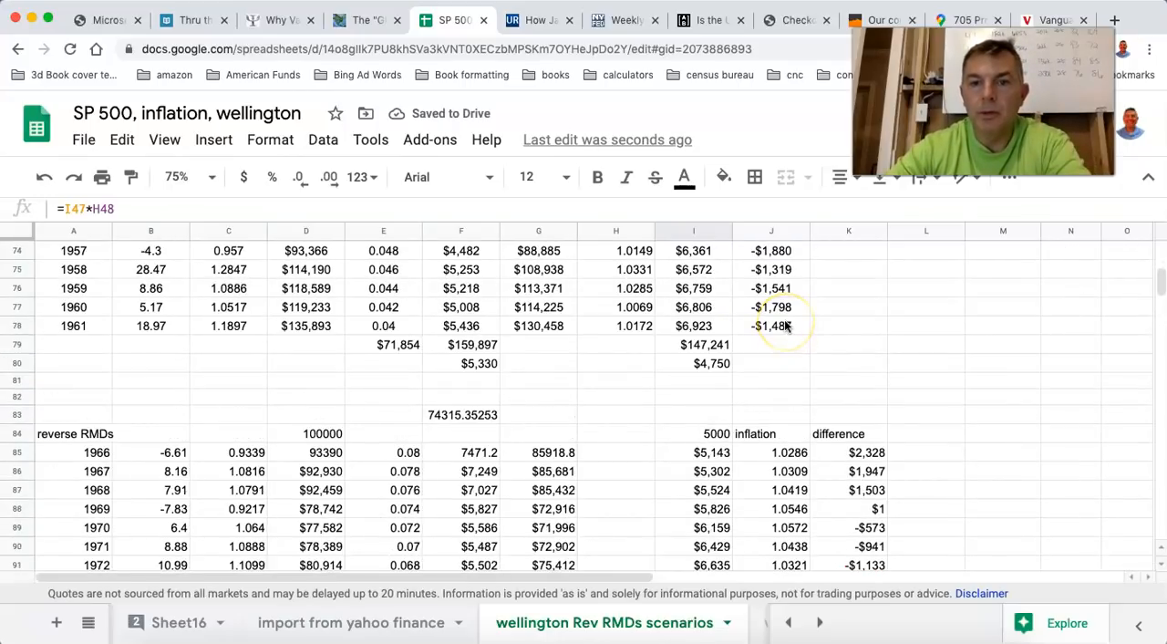
pyautogui.click(773, 328)
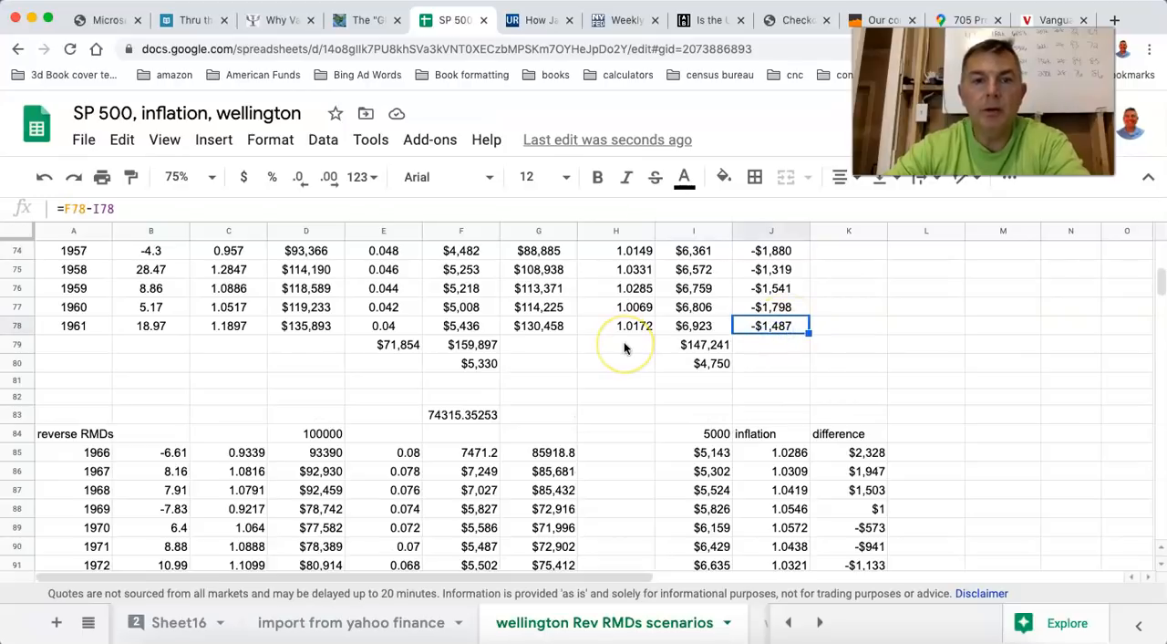
pyautogui.scroll(2, 625, 346)
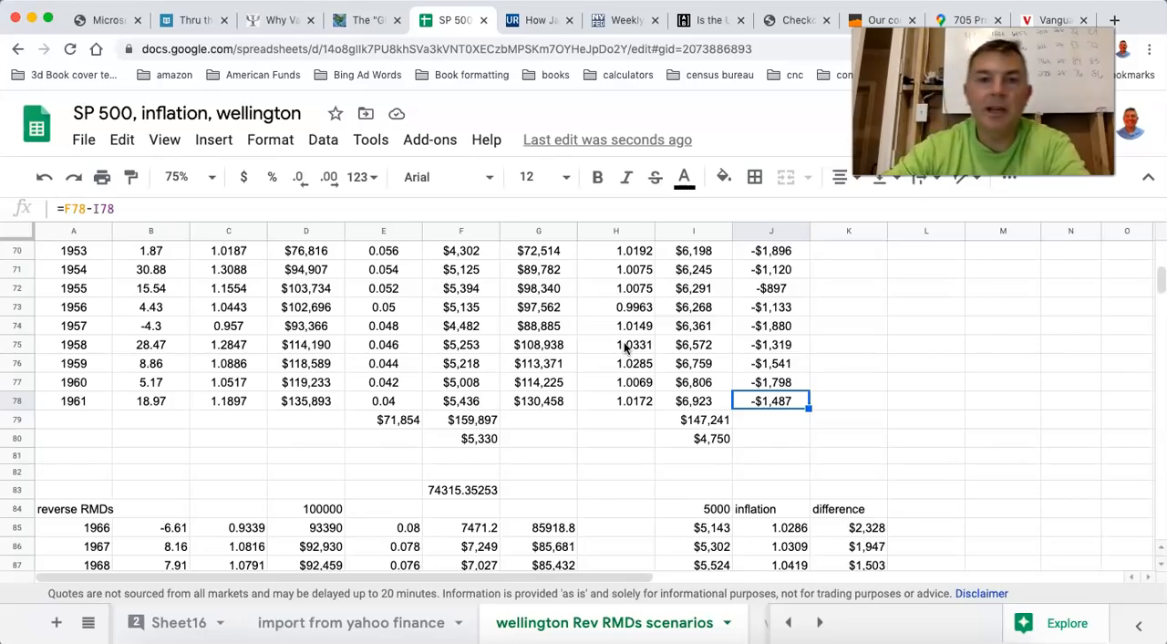
pyautogui.scroll(15, 624, 347)
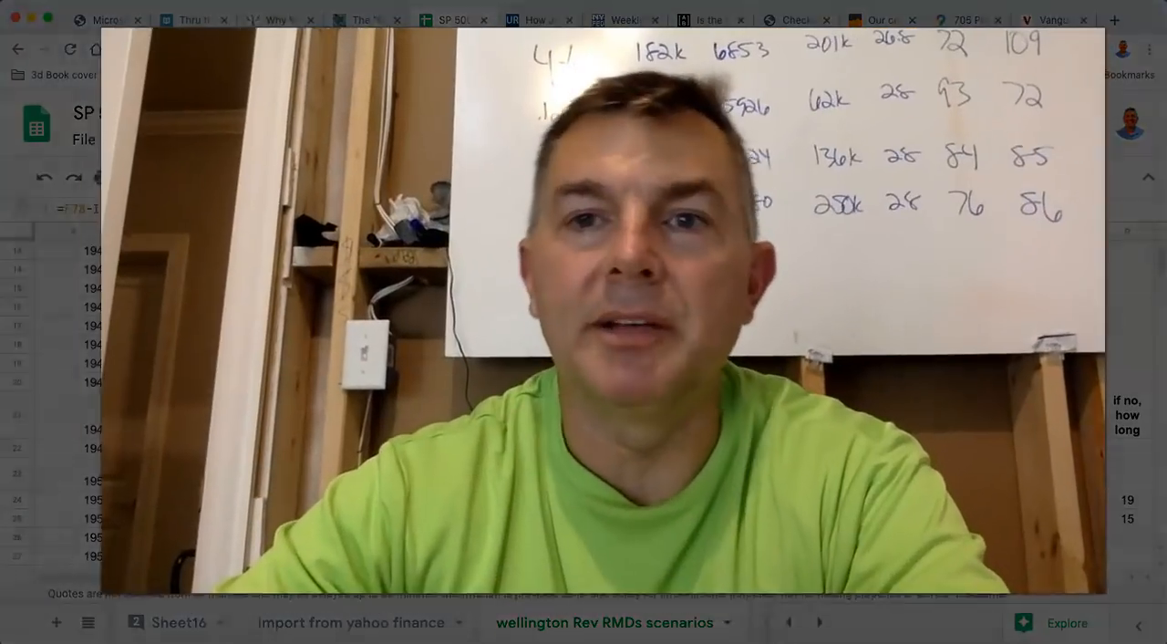